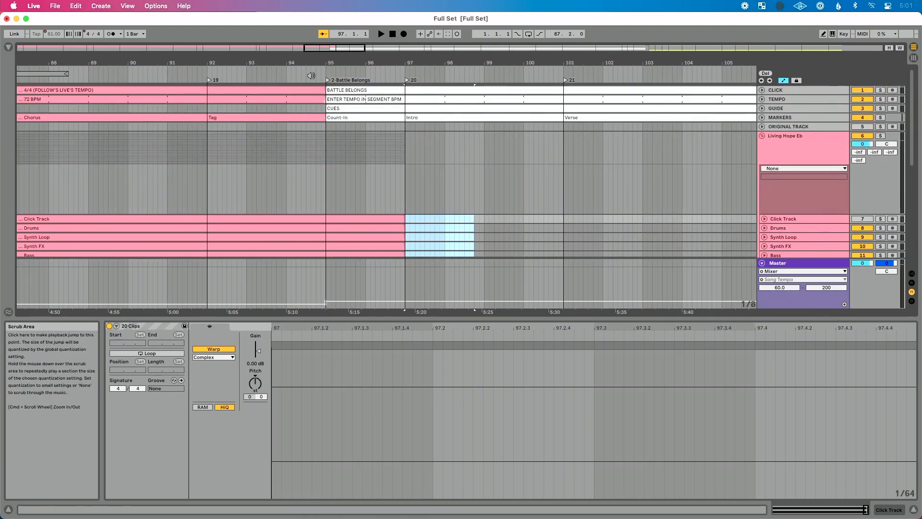
- Play the transition from the end of Living Hope into the Battle Belongs count-in and intro
{"action": "left_click", "coordinate": [311, 75]}
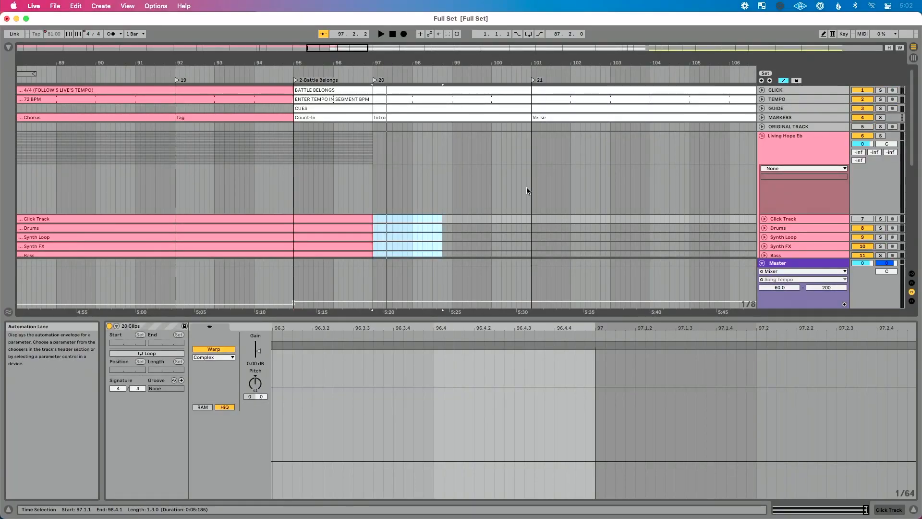
{"action": "scroll", "coordinate": [526, 187], "scroll_direction": "down", "scroll_amount": 10}
{"action": "scroll", "coordinate": [679, 154], "scroll_direction": "up", "scroll_amount": 6}
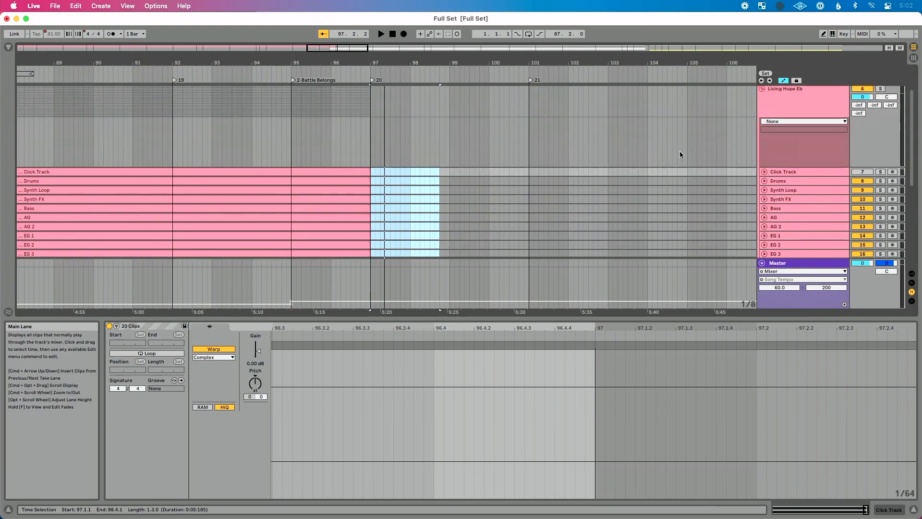
- Unfold the Choir track in the Living Hope Eb group to show its waveform
{"action": "left_click", "coordinate": [762, 136]}
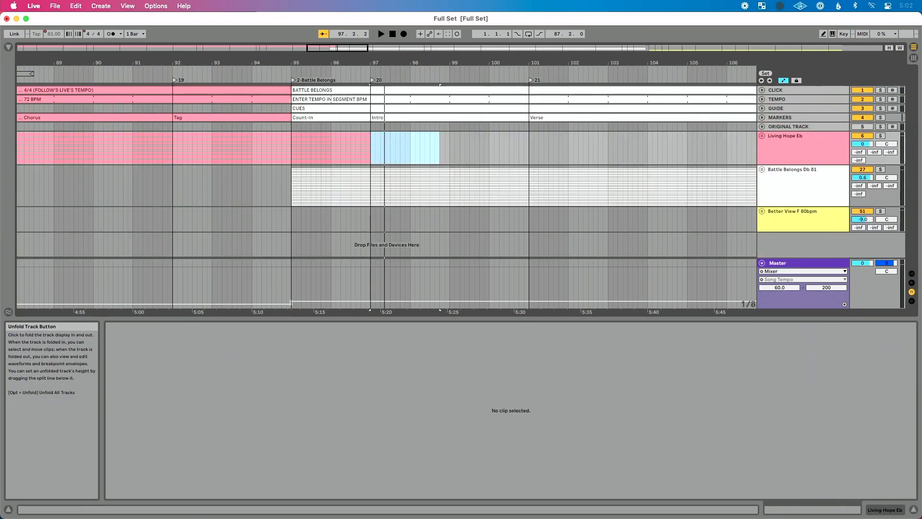
{"action": "left_click", "coordinate": [762, 136]}
{"action": "scroll", "coordinate": [679, 175], "scroll_direction": "down", "scroll_amount": 5}
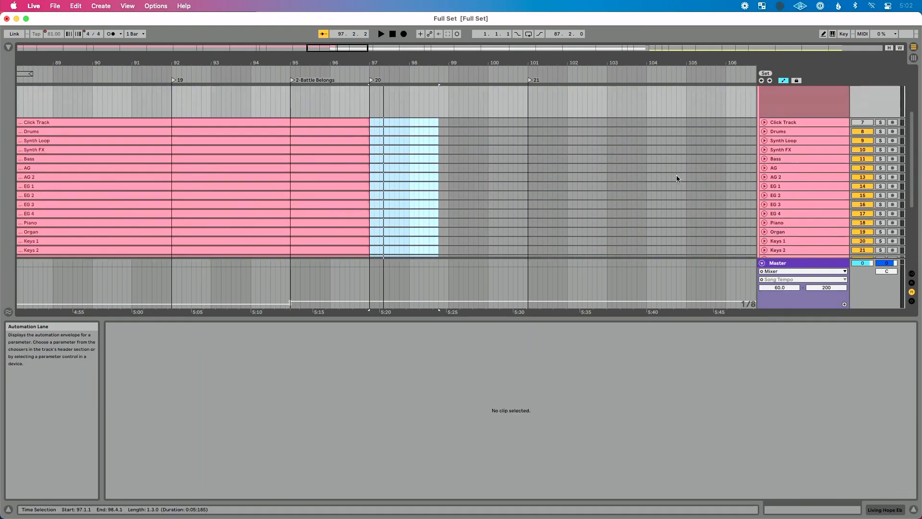
{"action": "scroll", "coordinate": [676, 177], "scroll_direction": "down", "scroll_amount": 5}
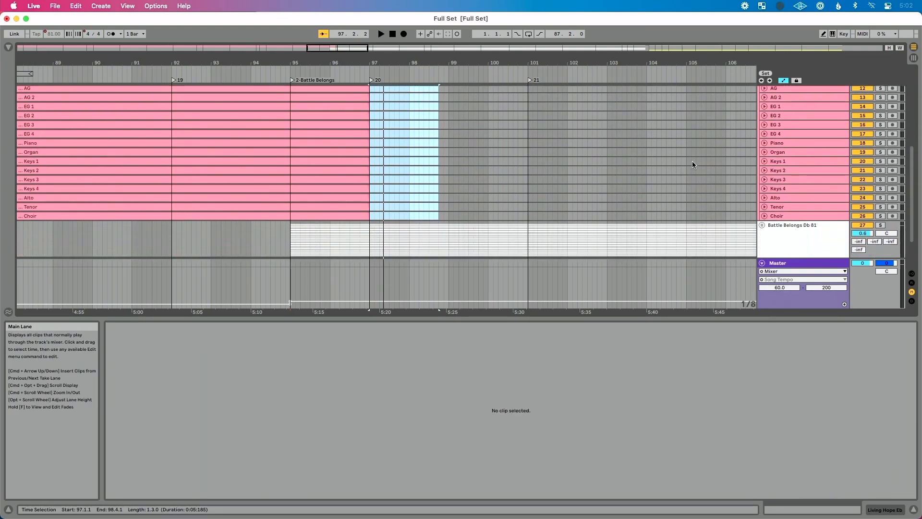
{"action": "left_click", "coordinate": [765, 217]}
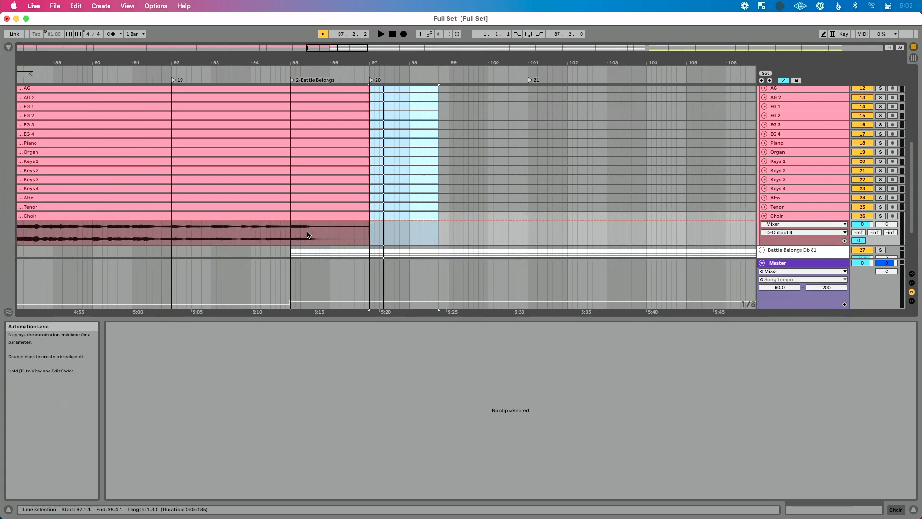
{"action": "left_click", "coordinate": [765, 161]}
{"action": "left_click", "coordinate": [765, 161]}
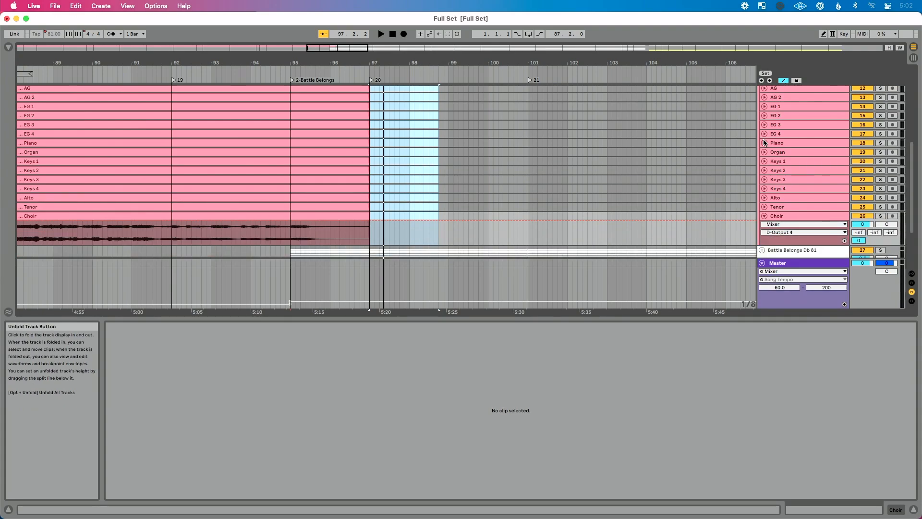
{"action": "left_click", "coordinate": [764, 107]}
{"action": "left_click", "coordinate": [764, 108]}
{"action": "scroll", "coordinate": [652, 181], "scroll_direction": "down", "scroll_amount": 3}
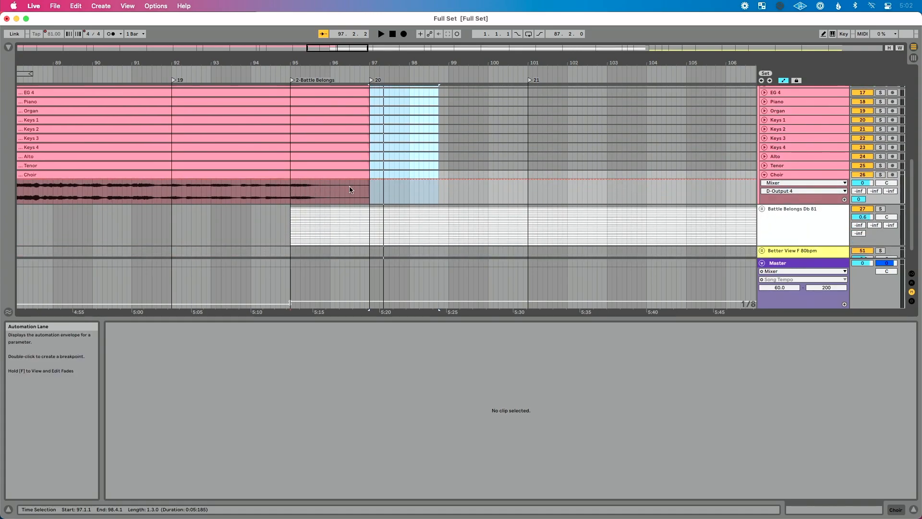
{"action": "scroll", "coordinate": [355, 202], "scroll_direction": "up", "scroll_amount": 2}
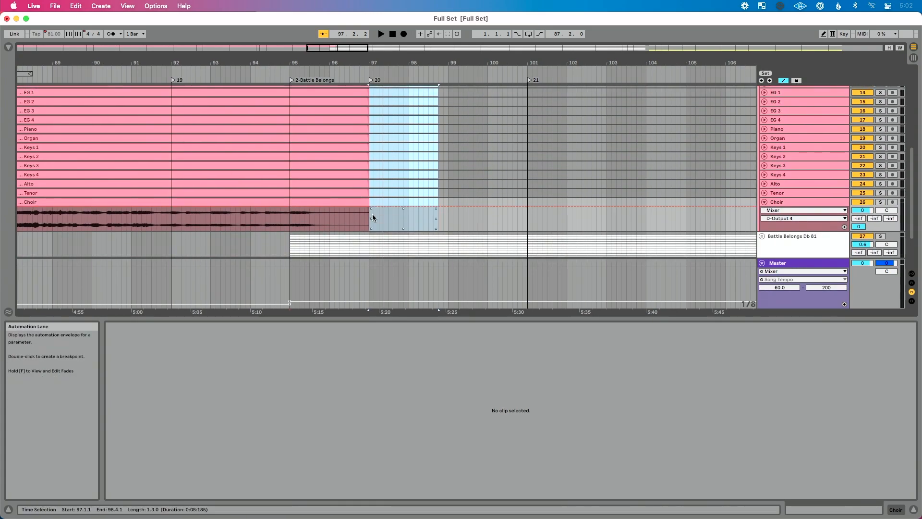
- Create fade-outs on all Living Hope Eb clips, from Choir up to Click Track, across bars 95 to 97
{"action": "left_click", "coordinate": [371, 214]}
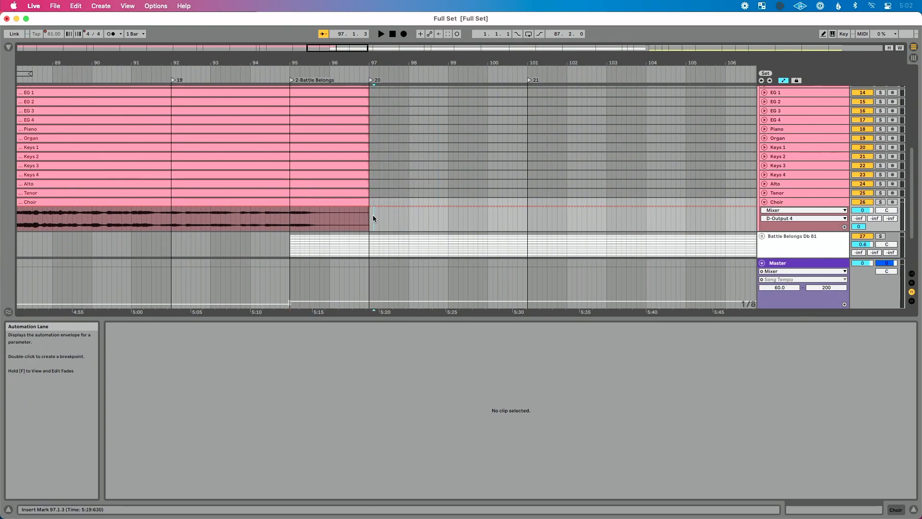
{"action": "left_click_drag", "start_coordinate": [373, 216], "coordinate": [289, 113]}
{"action": "scroll", "coordinate": [319, 133], "scroll_direction": "down", "scroll_amount": 5}
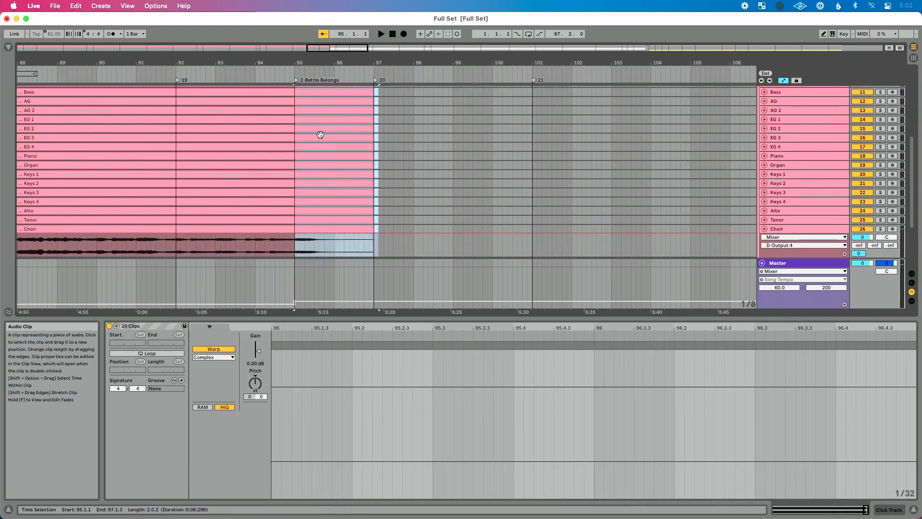
{"action": "scroll", "coordinate": [321, 134], "scroll_direction": "right", "scroll_amount": 3}
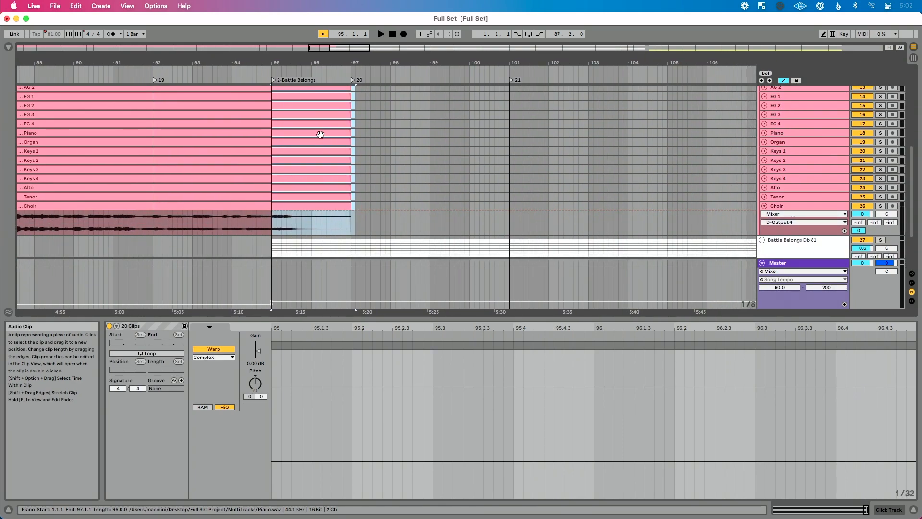
{"action": "key", "text": "f"}
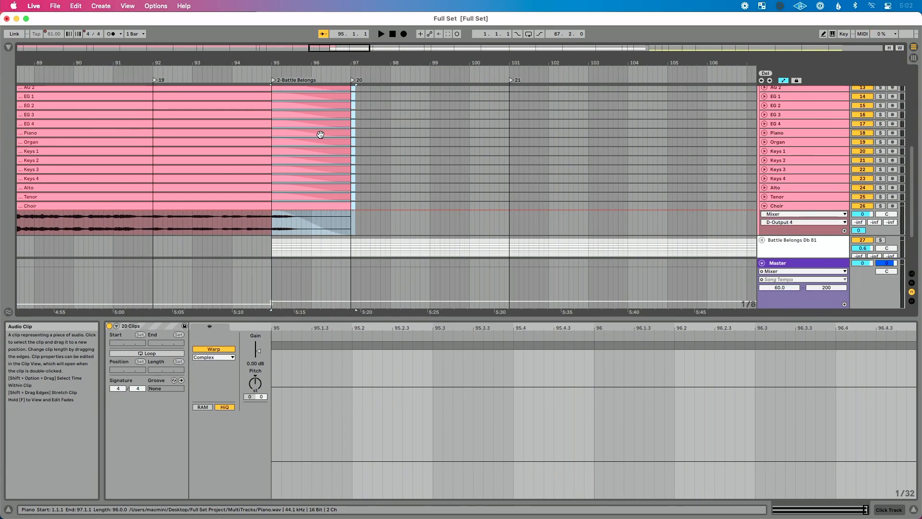
{"action": "scroll", "coordinate": [320, 134], "scroll_direction": "down", "scroll_amount": 5}
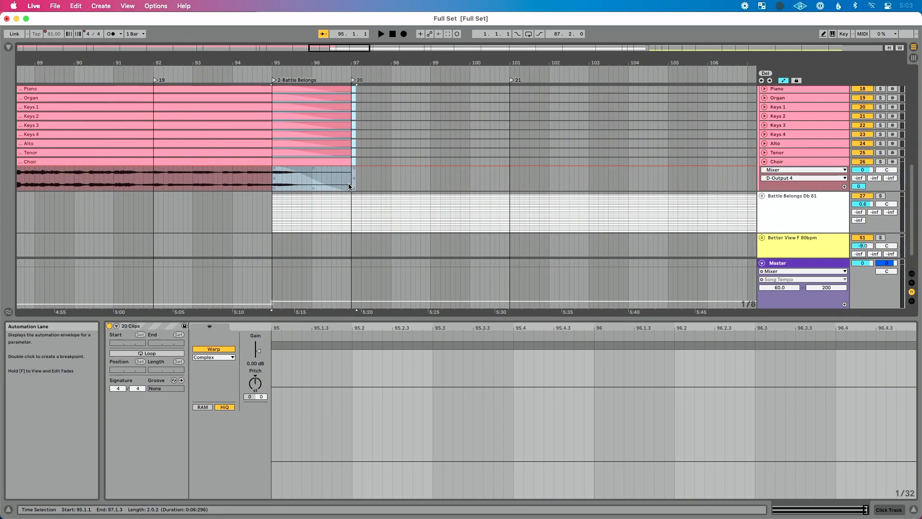
- Unfold the Battle Belongs Db 81 group and its VOCAL_FX track
{"action": "left_click", "coordinate": [760, 194]}
{"action": "scroll", "coordinate": [611, 182], "scroll_direction": "down", "scroll_amount": 5}
{"action": "scroll", "coordinate": [612, 181], "scroll_direction": "down", "scroll_amount": 6}
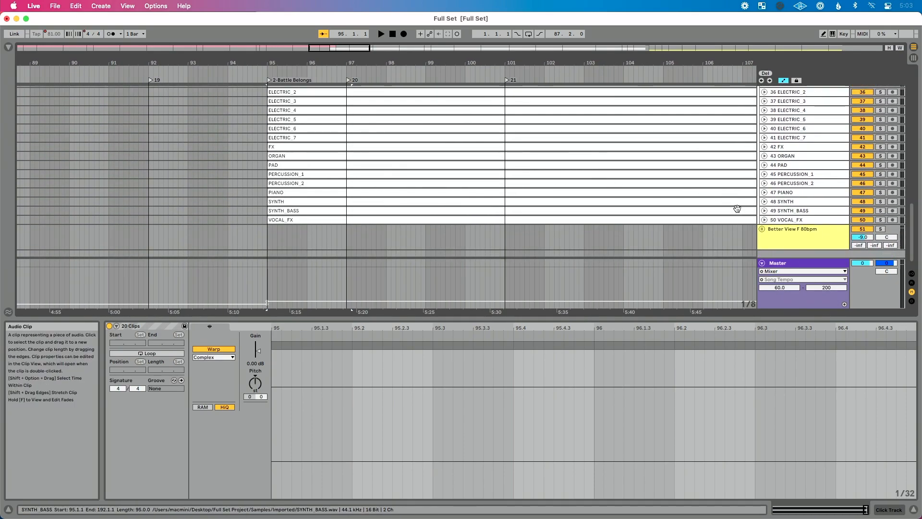
{"action": "left_click", "coordinate": [764, 219]}
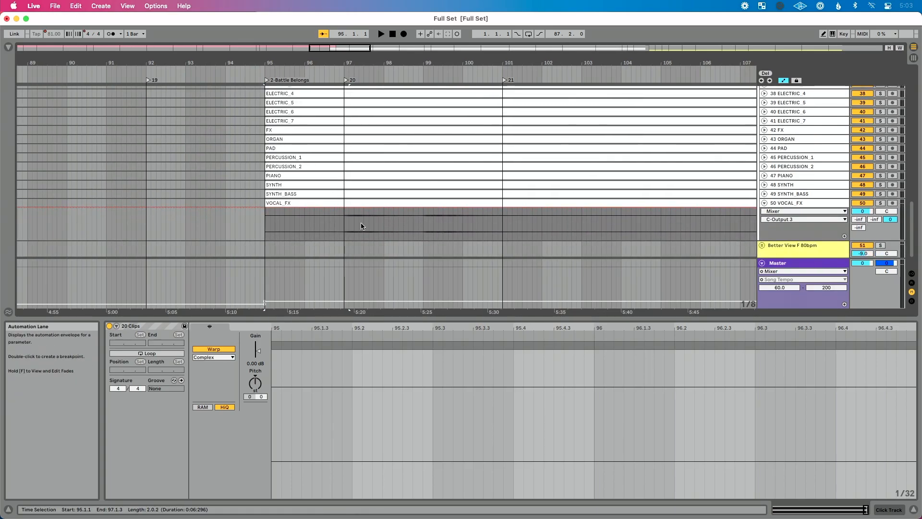
- Create fade-ins on the Battle Belongs clips from VOCAL_FX up to ACOUSTIC, from the clip starts to bar 97
{"action": "left_click_drag", "start_coordinate": [255, 226], "coordinate": [341, 145]}
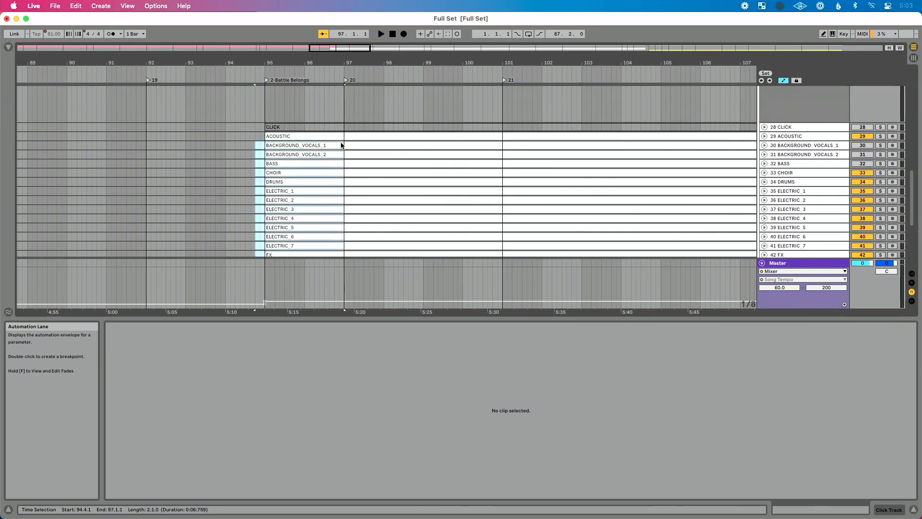
{"action": "left_click", "coordinate": [343, 138]}
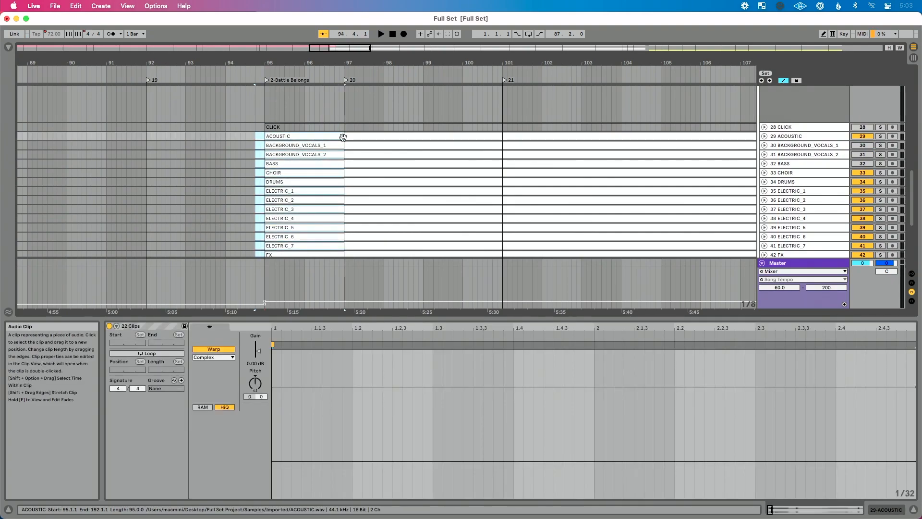
{"action": "scroll", "coordinate": [318, 156], "scroll_direction": "down", "scroll_amount": 5}
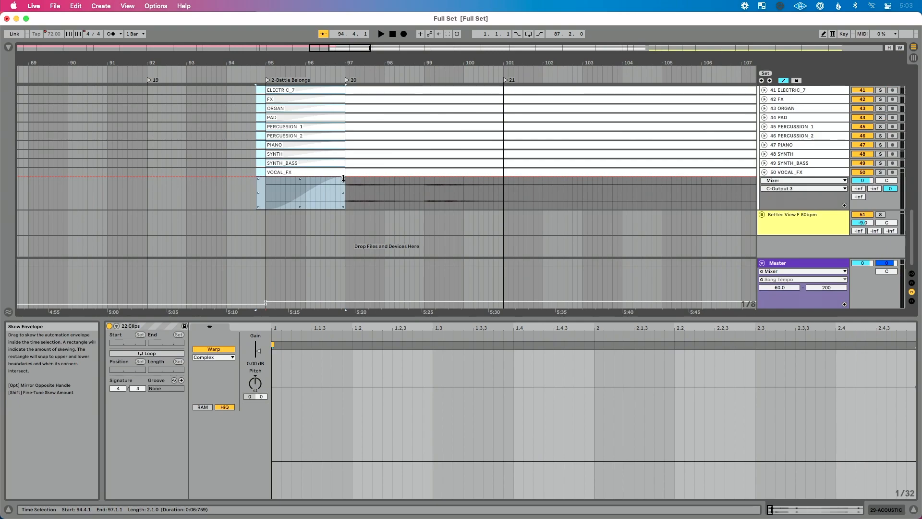
- Fold the Battle Belongs Db 81 and Living Hope Eb groups
{"action": "scroll", "coordinate": [380, 191], "scroll_direction": "up", "scroll_amount": 10}
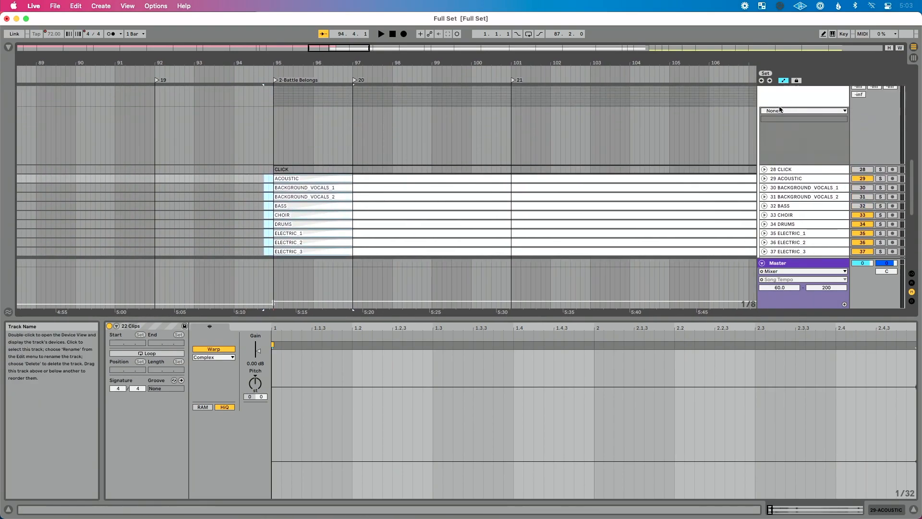
{"action": "scroll", "coordinate": [774, 107], "scroll_direction": "up", "scroll_amount": 3}
{"action": "left_click", "coordinate": [760, 120]}
{"action": "scroll", "coordinate": [762, 120], "scroll_direction": "up", "scroll_amount": 8}
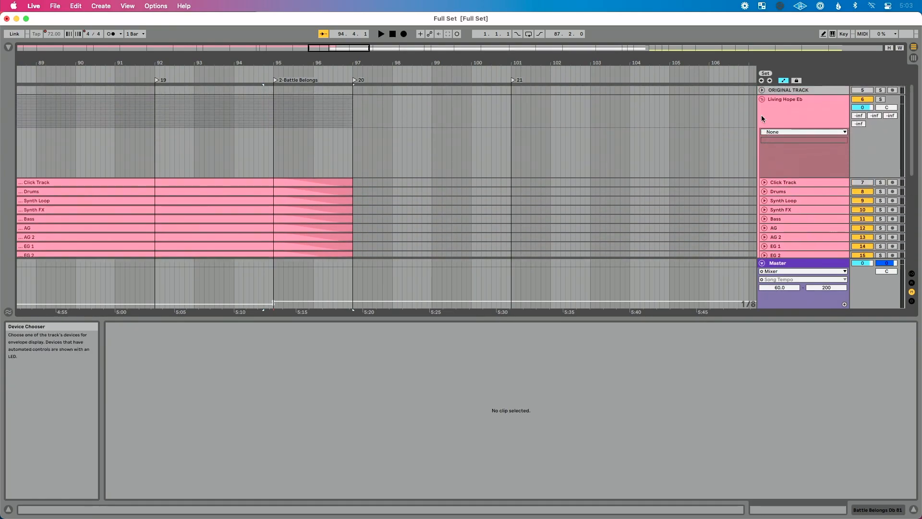
{"action": "left_click", "coordinate": [762, 100]}
- Set the Battle Belongs Db 81 group volume to 0 dB in the Session View mixer, then return to the Arrangement View
{"action": "key", "text": "Tab"}
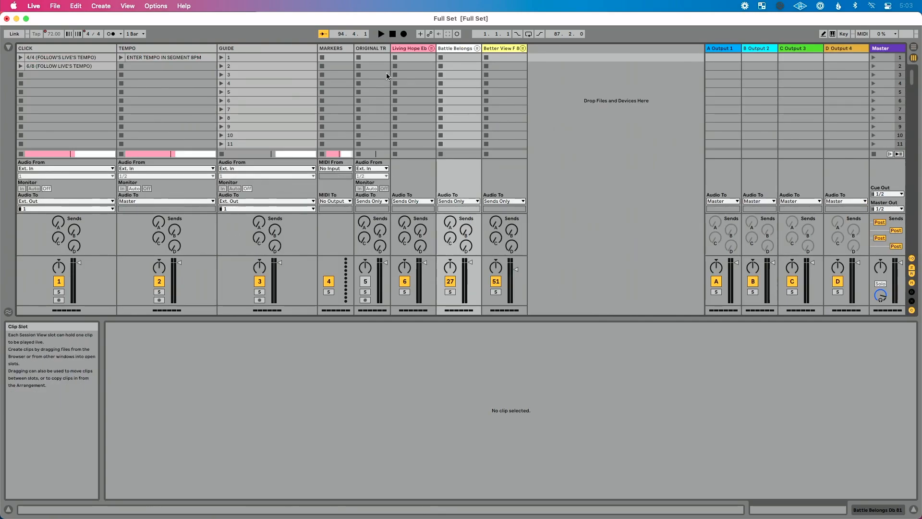
{"action": "left_click", "coordinate": [404, 48]}
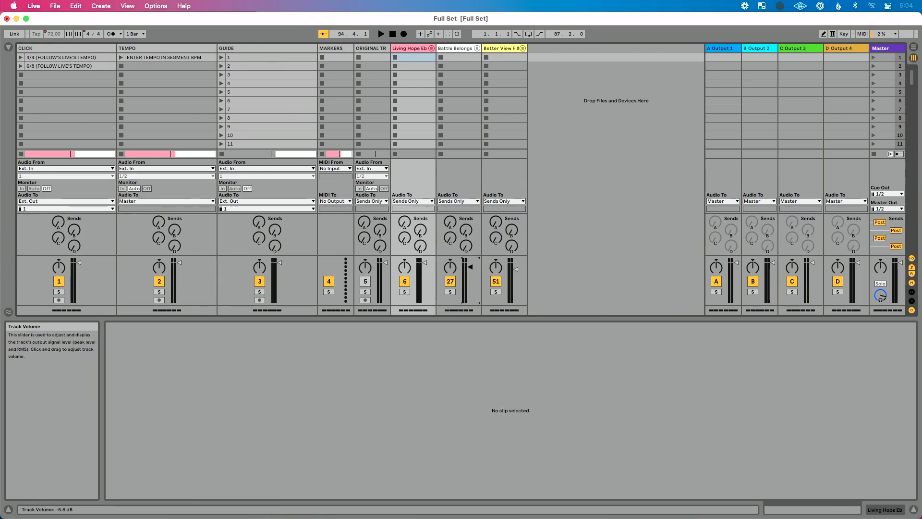
{"action": "key", "text": "Tab"}
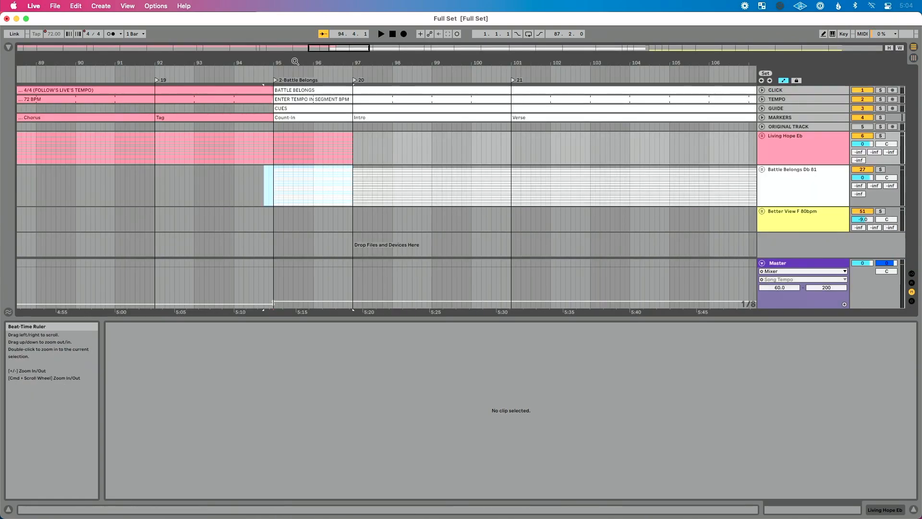
- Play the overlapping transition from about bar 94 into the Battle Belongs intro
{"action": "left_click", "coordinate": [275, 140]}
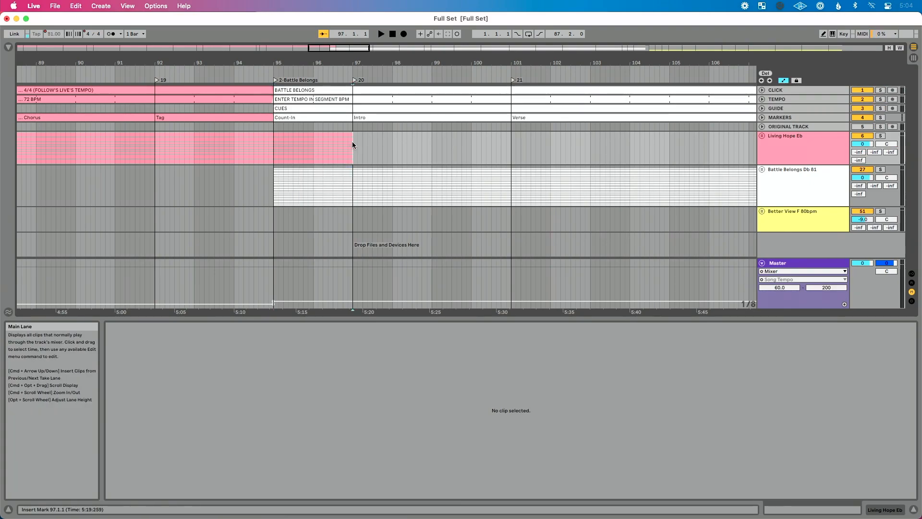
{"action": "left_click", "coordinate": [273, 190]}
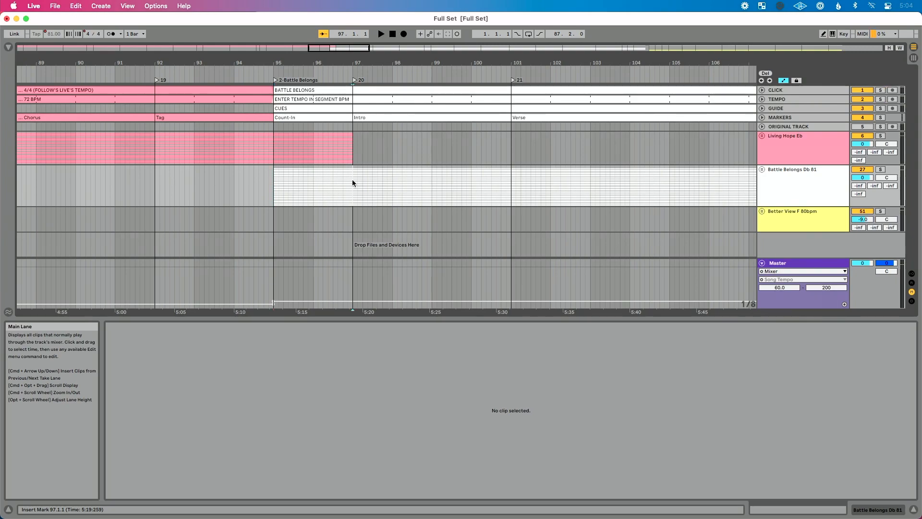
{"action": "left_click", "coordinate": [232, 74]}
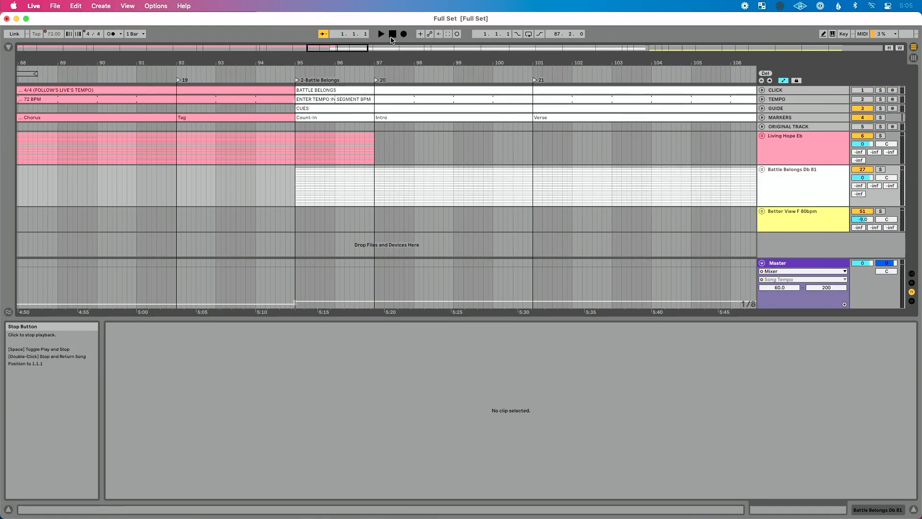
{"action": "left_click", "coordinate": [254, 75]}
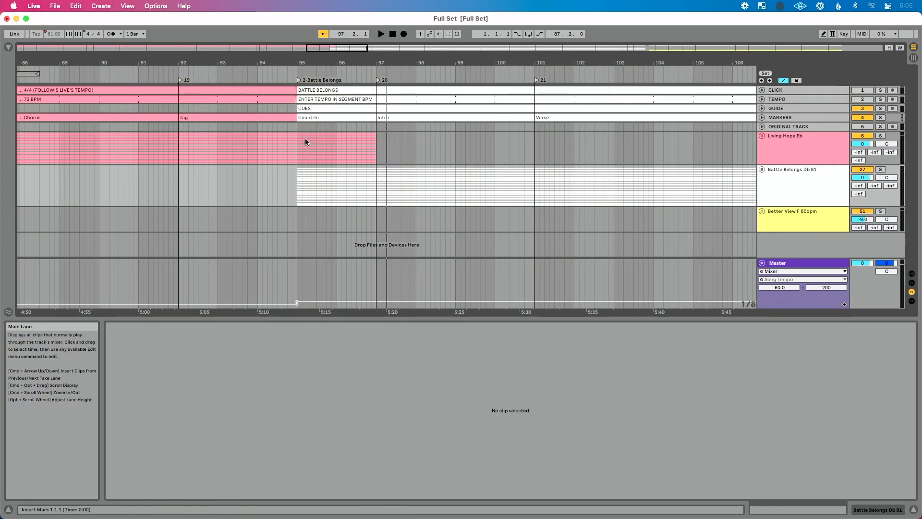
- Insert two bars of silence across the whole set at bar 95
{"action": "left_click", "coordinate": [306, 142]}
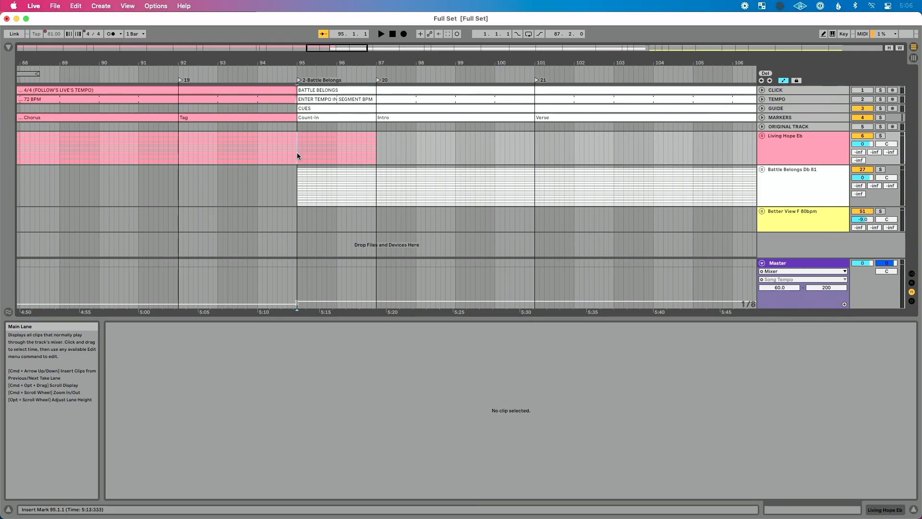
{"action": "key", "text": "super+i"}
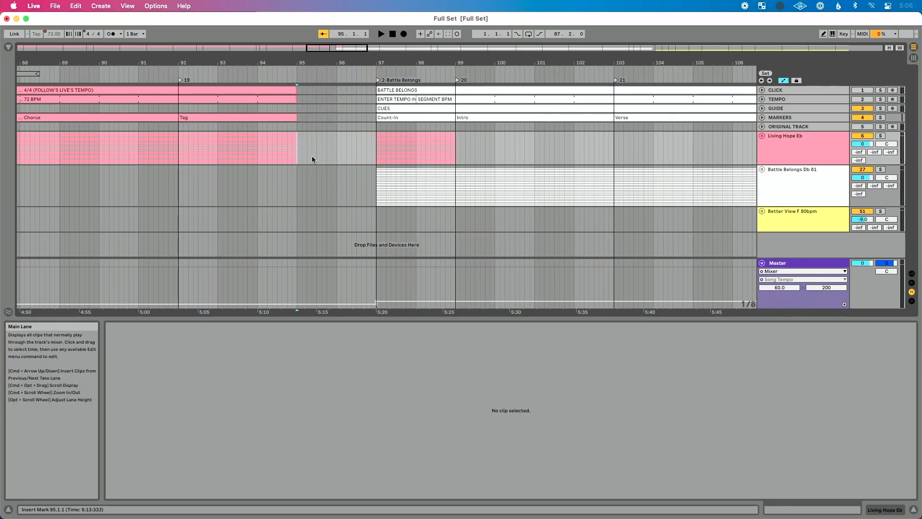
- Delete the split-off Living Hope Eb clips between bars 97 and 99, from Choir up to Click Track
{"action": "left_click", "coordinate": [761, 136]}
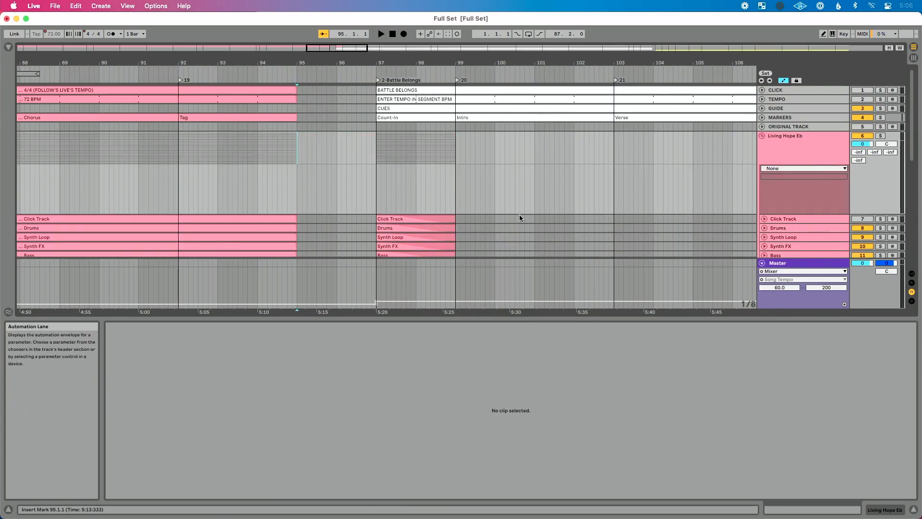
{"action": "scroll", "coordinate": [520, 217], "scroll_direction": "down", "scroll_amount": 8}
{"action": "left_click", "coordinate": [437, 208]}
{"action": "scroll", "coordinate": [438, 211], "scroll_direction": "up", "scroll_amount": 2}
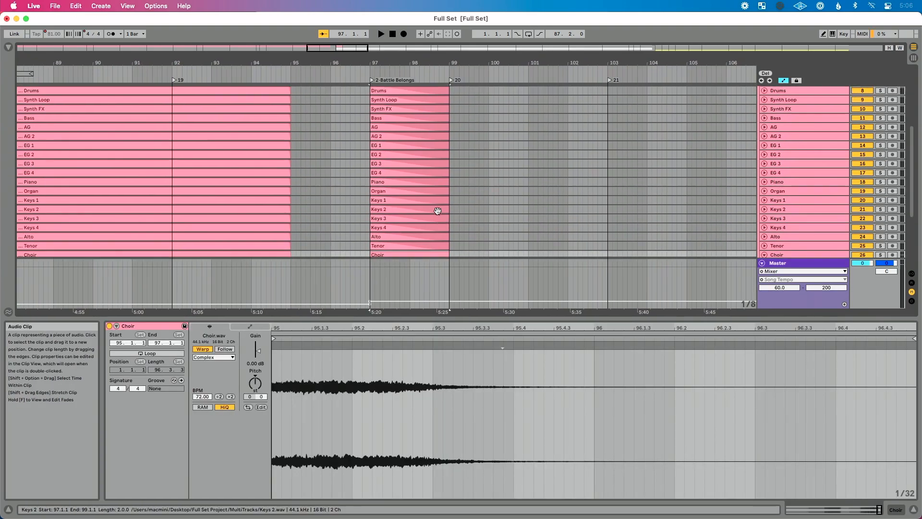
{"action": "scroll", "coordinate": [419, 166], "scroll_direction": "up", "scroll_amount": 3}
{"action": "key", "text": "Delete"}
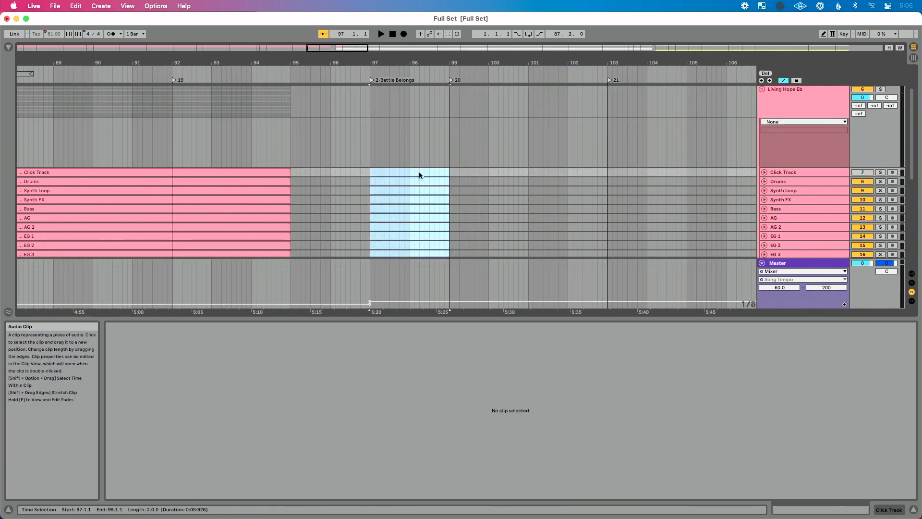
- Extend all Living Hope Eb clips, from Click Track to Choir, so they end at bar 97
{"action": "left_click", "coordinate": [274, 172]}
{"action": "scroll", "coordinate": [276, 226], "scroll_direction": "down", "scroll_amount": 6}
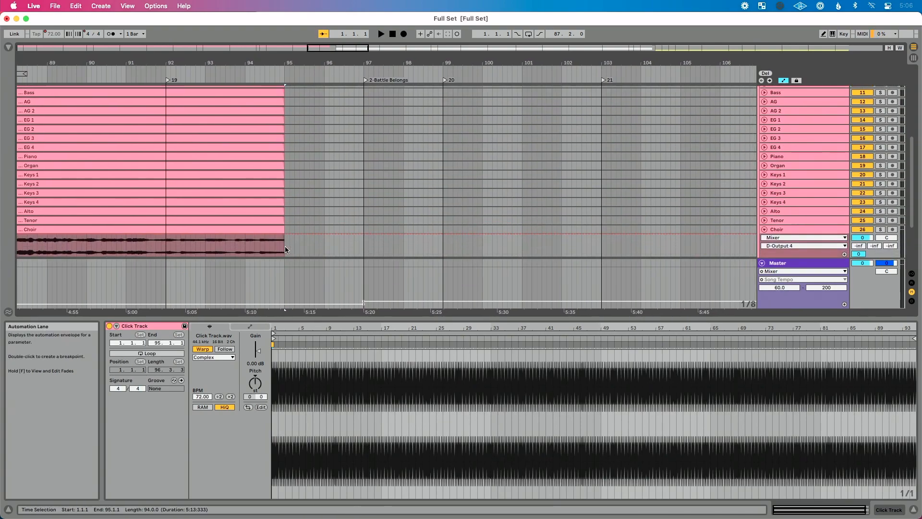
{"action": "left_click", "coordinate": [274, 229]}
{"action": "scroll", "coordinate": [274, 228], "scroll_direction": "up", "scroll_amount": 4}
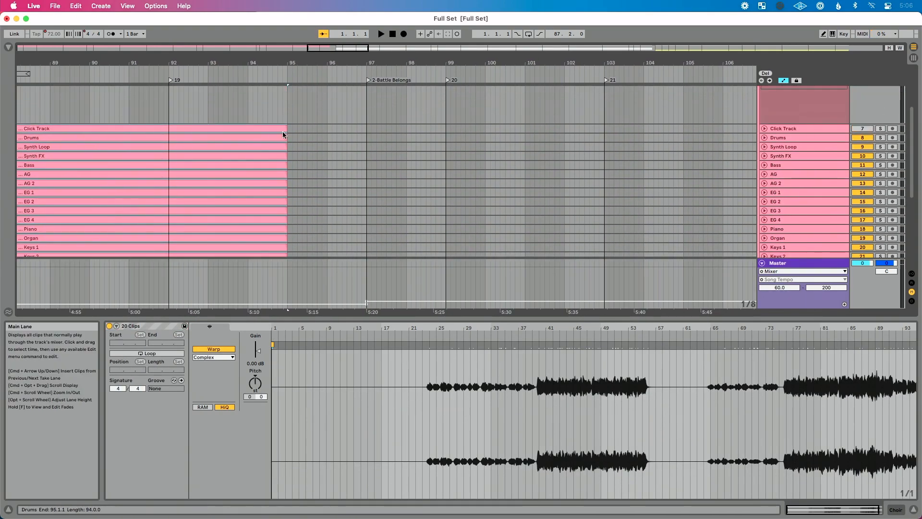
{"action": "left_click_drag", "start_coordinate": [282, 129], "coordinate": [363, 128]}
{"action": "scroll", "coordinate": [576, 159], "scroll_direction": "down", "scroll_amount": 5}
- Fade out the Living Hope Eb clips from bar 95 to bar 97 and play the transition from about bar 94
{"action": "left_click", "coordinate": [764, 151]}
{"action": "left_click", "coordinate": [764, 150]}
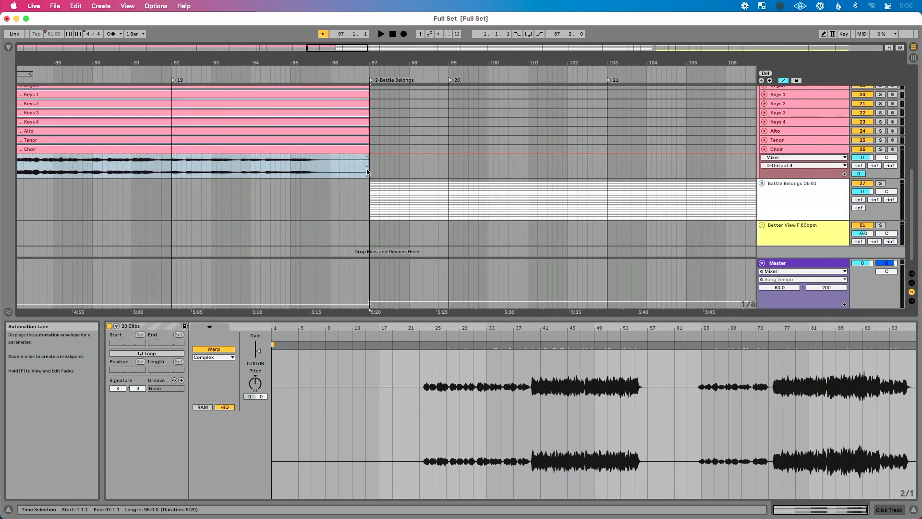
{"action": "left_click", "coordinate": [380, 168]}
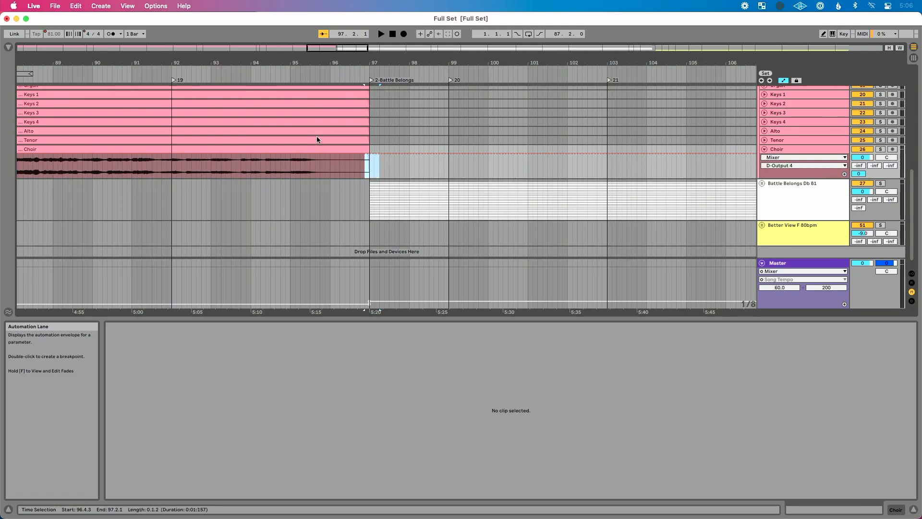
{"action": "left_click_drag", "start_coordinate": [294, 90], "coordinate": [291, 114]}
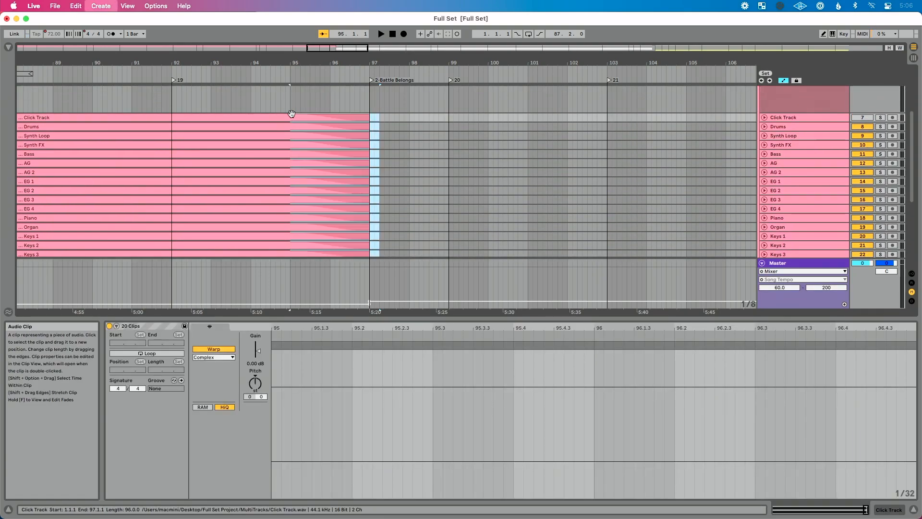
{"action": "scroll", "coordinate": [300, 137], "scroll_direction": "up", "scroll_amount": 4}
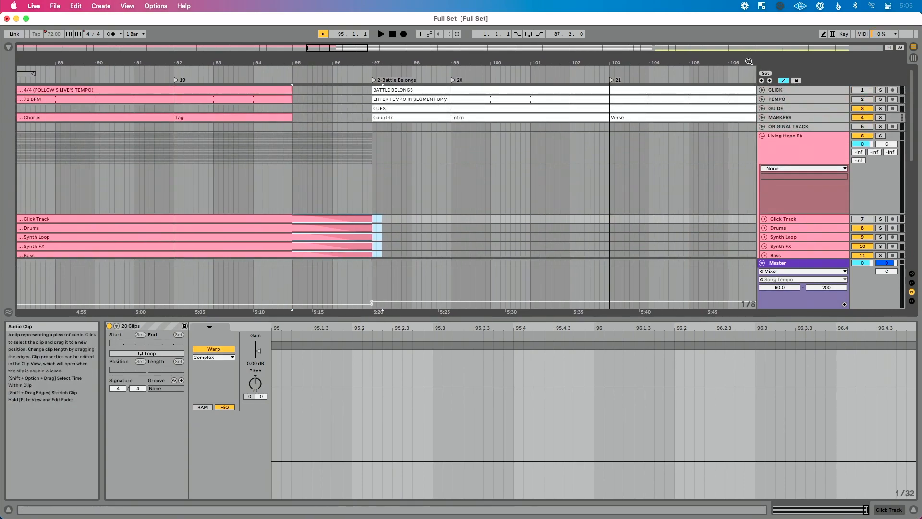
{"action": "left_click", "coordinate": [269, 75]}
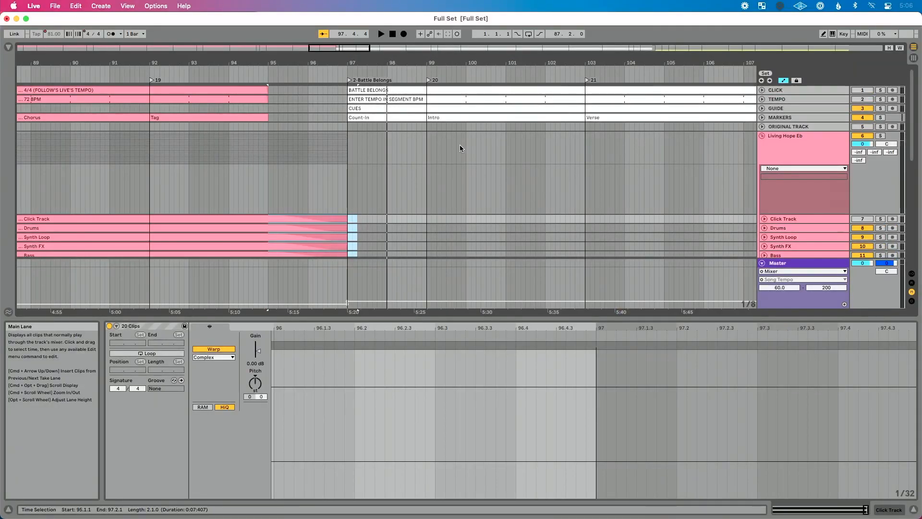
- Undo the edits back to the overlapping Living Hope and Battle Belongs transition at bar 95, and fold the Living Hope Eb group
{"action": "key", "text": "super+z"}
{"action": "key", "text": "super+z"}
{"action": "key", "text": "super+z"}
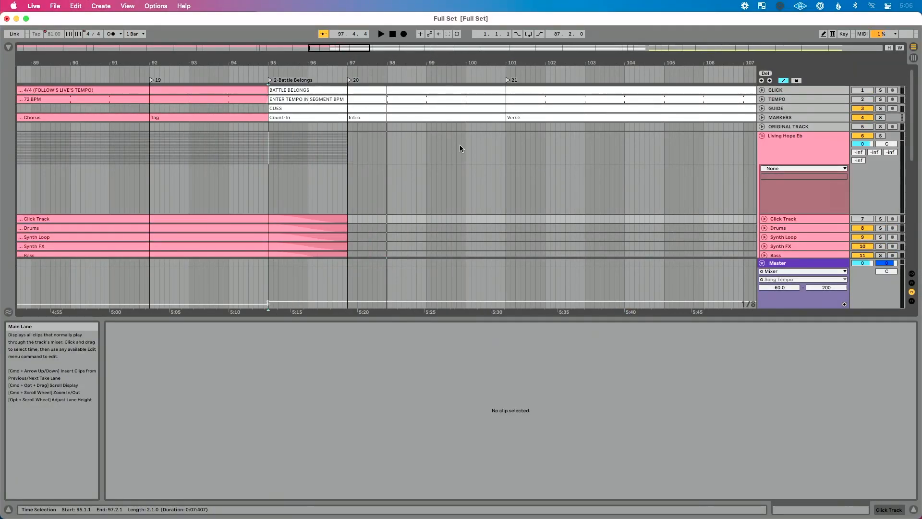
{"action": "scroll", "coordinate": [274, 179], "scroll_direction": "down", "scroll_amount": 10}
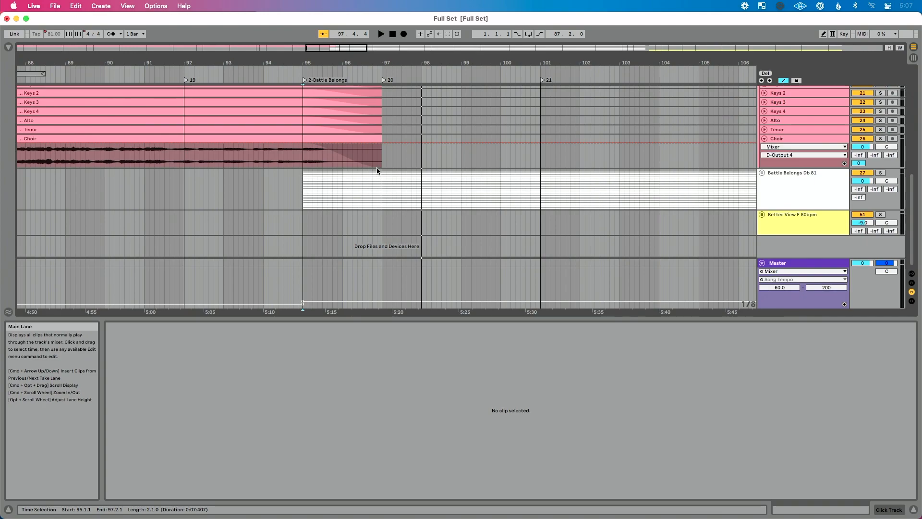
{"action": "scroll", "coordinate": [377, 170], "scroll_direction": "up", "scroll_amount": 10}
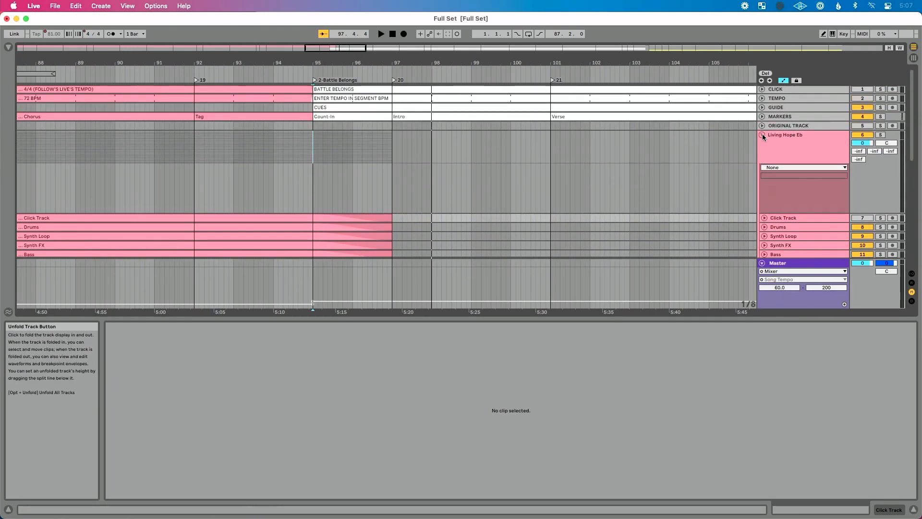
{"action": "left_click", "coordinate": [763, 136]}
- Unfold the Better View F 80bpm group at the start of its stems, just after the end of Battle Belongs
{"action": "scroll", "coordinate": [636, 151], "scroll_direction": "right", "scroll_amount": 15}
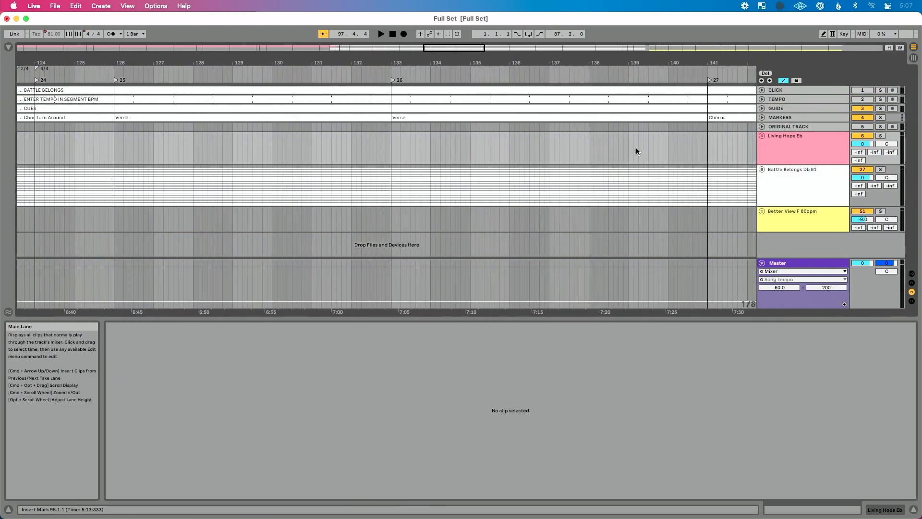
{"action": "scroll", "coordinate": [636, 152], "scroll_direction": "right", "scroll_amount": 15}
{"action": "scroll", "coordinate": [636, 151], "scroll_direction": "down", "scroll_amount": 10}
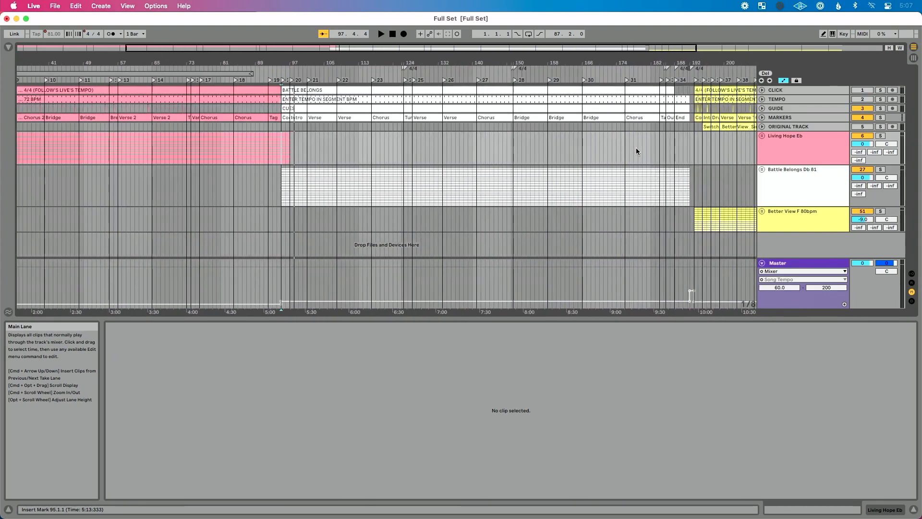
{"action": "scroll", "coordinate": [682, 154], "scroll_direction": "up", "scroll_amount": 5}
{"action": "scroll", "coordinate": [682, 155], "scroll_direction": "right", "scroll_amount": 5}
{"action": "scroll", "coordinate": [562, 160], "scroll_direction": "up", "scroll_amount": 8}
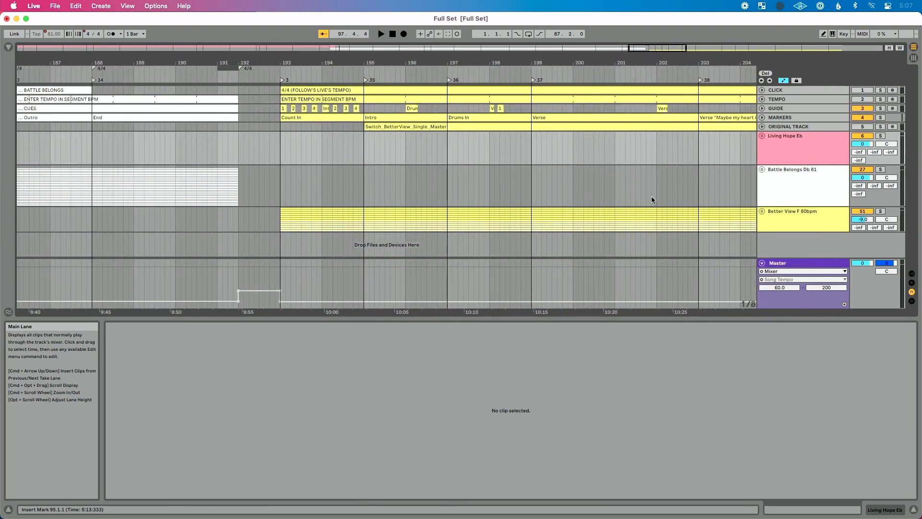
{"action": "left_click", "coordinate": [762, 211]}
{"action": "scroll", "coordinate": [772, 183], "scroll_direction": "down", "scroll_amount": 5}
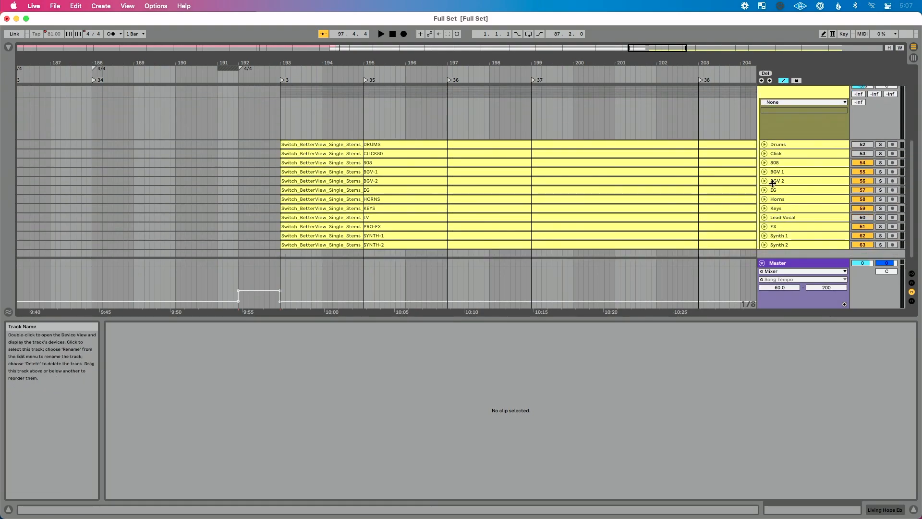
- Delete the one bar of time from bar 192 to 193 across the whole set, between Battle Belongs and Better View
{"action": "scroll", "coordinate": [819, 192], "scroll_direction": "up", "scroll_amount": 5}
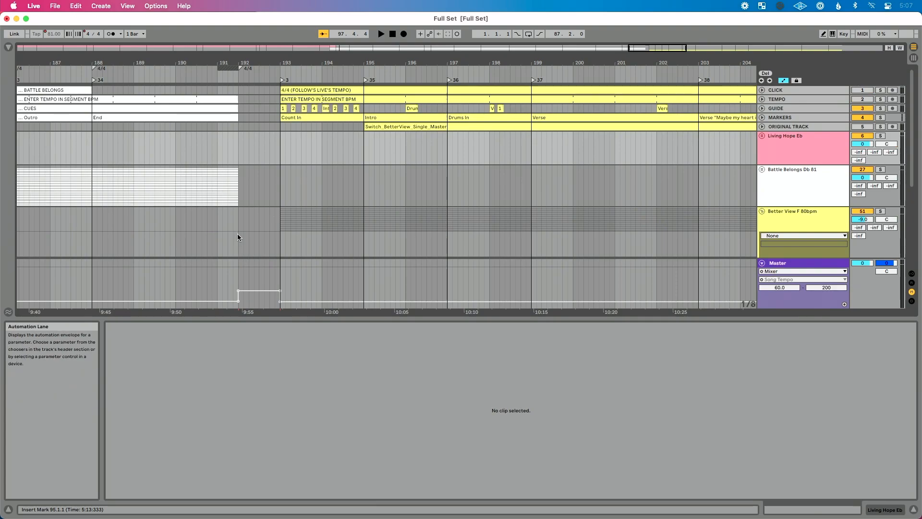
{"action": "left_click_drag", "start_coordinate": [237, 233], "coordinate": [280, 227]}
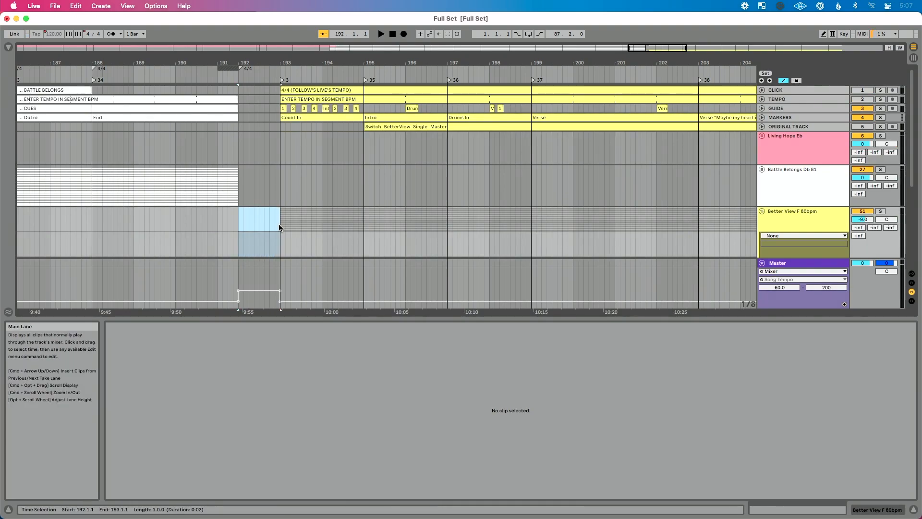
{"action": "key", "text": "super+shift+BackSpace"}
- Play the end of Battle Belongs from about bar 190 towards the Better View count-in
{"action": "left_click", "coordinate": [212, 77]}
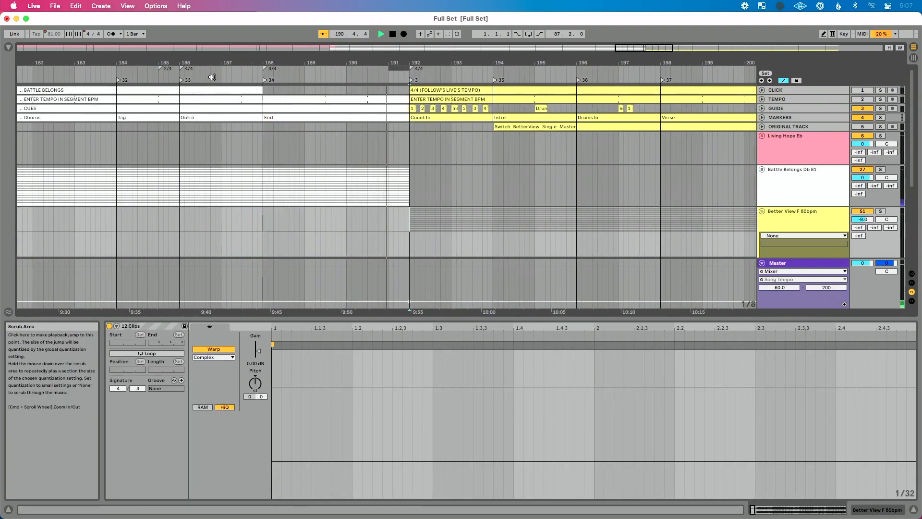
{"action": "key", "text": "space"}
{"action": "key", "text": "space"}
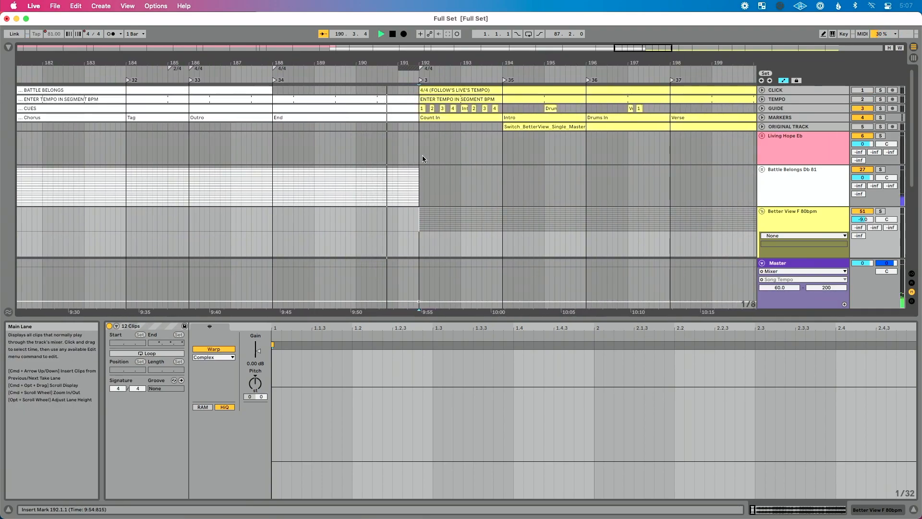
{"action": "key", "text": "space"}
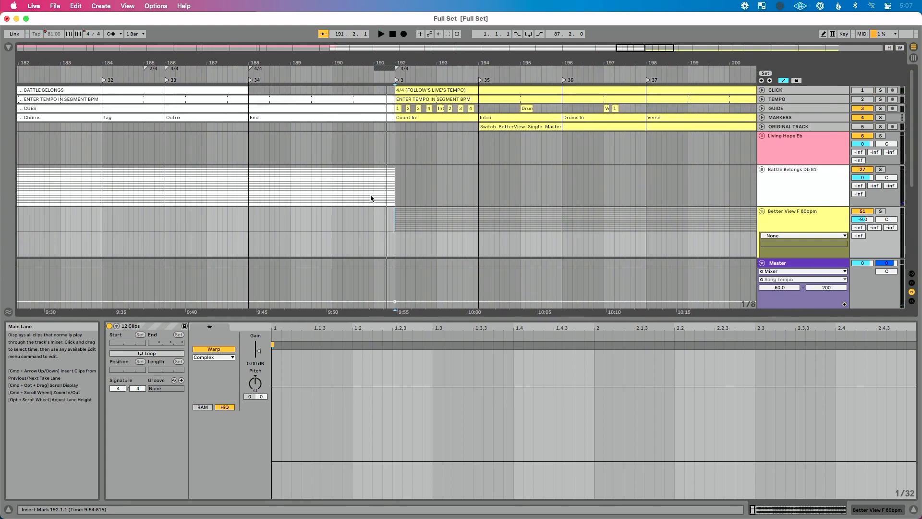
{"action": "left_click_drag", "start_coordinate": [330, 223], "coordinate": [391, 221]}
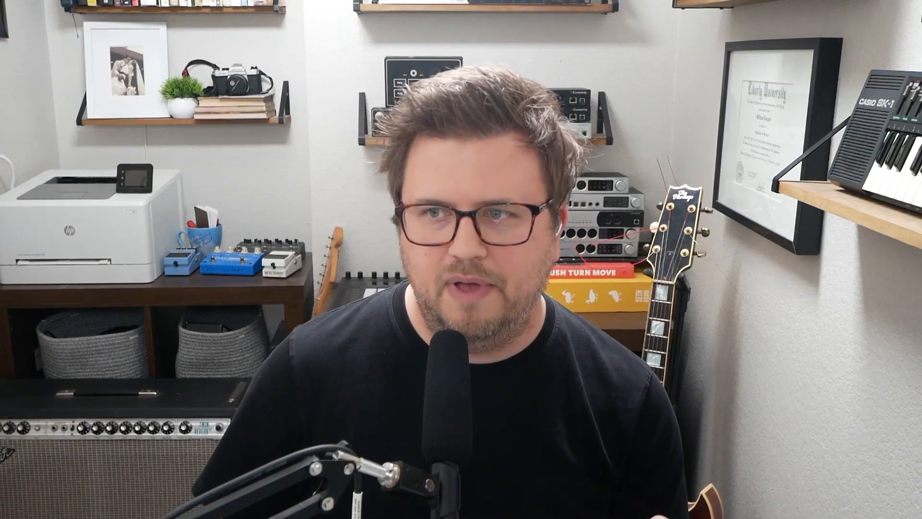
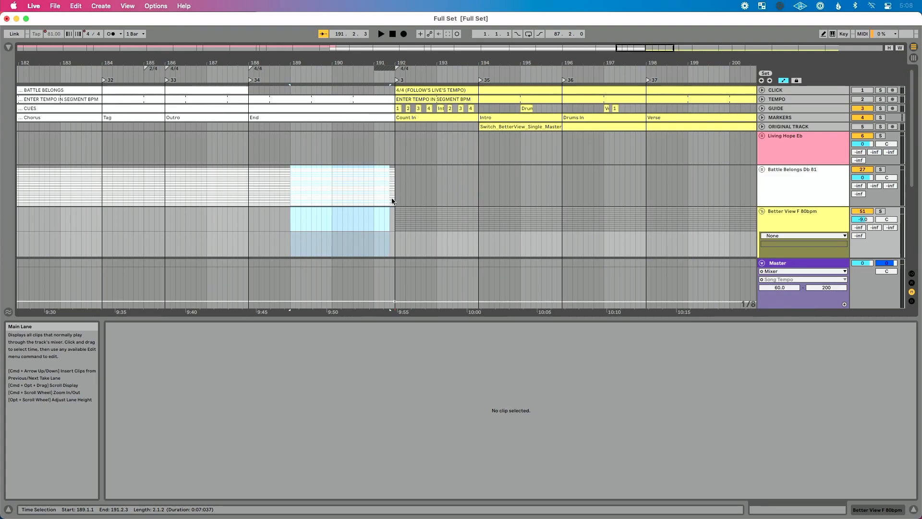
- Delete the time from bar 189 to 192 across the set, and extend all Battle Belongs stems except CLICK to end at bar 191
{"action": "key", "text": "super+shift+BackSpace"}
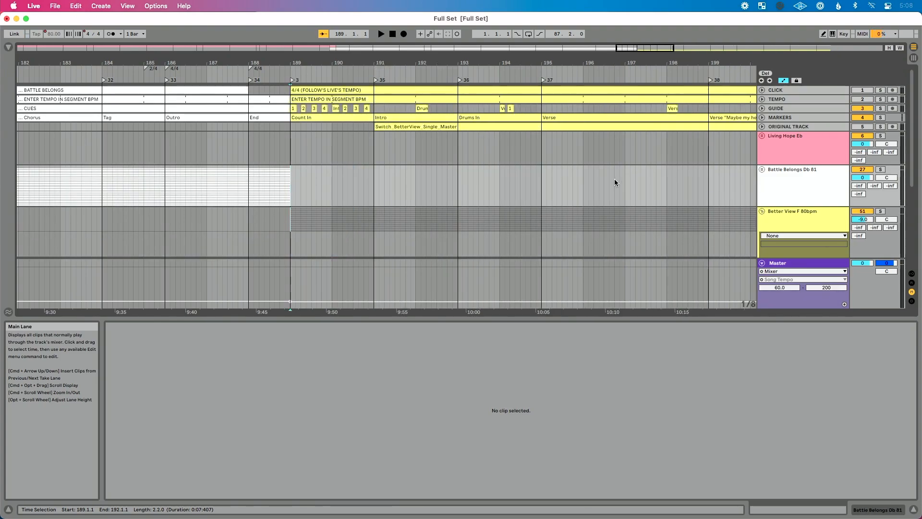
{"action": "left_click", "coordinate": [763, 169]}
{"action": "scroll", "coordinate": [545, 225], "scroll_direction": "down", "scroll_amount": 10}
{"action": "scroll", "coordinate": [297, 130], "scroll_direction": "up", "scroll_amount": 4}
{"action": "left_click", "coordinate": [282, 131]}
{"action": "scroll", "coordinate": [276, 149], "scroll_direction": "down", "scroll_amount": 5}
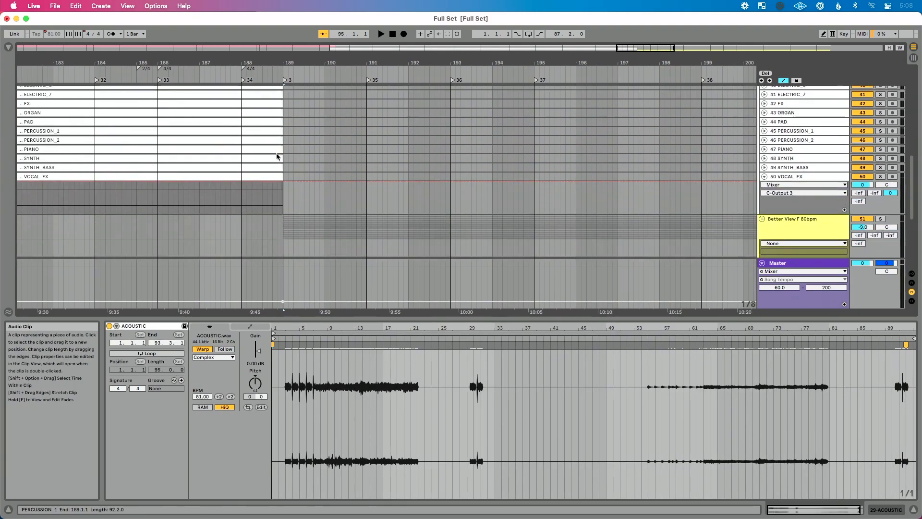
{"action": "left_click", "coordinate": [278, 174], "text": "shift"}
{"action": "scroll", "coordinate": [278, 174], "scroll_direction": "up", "scroll_amount": 6}
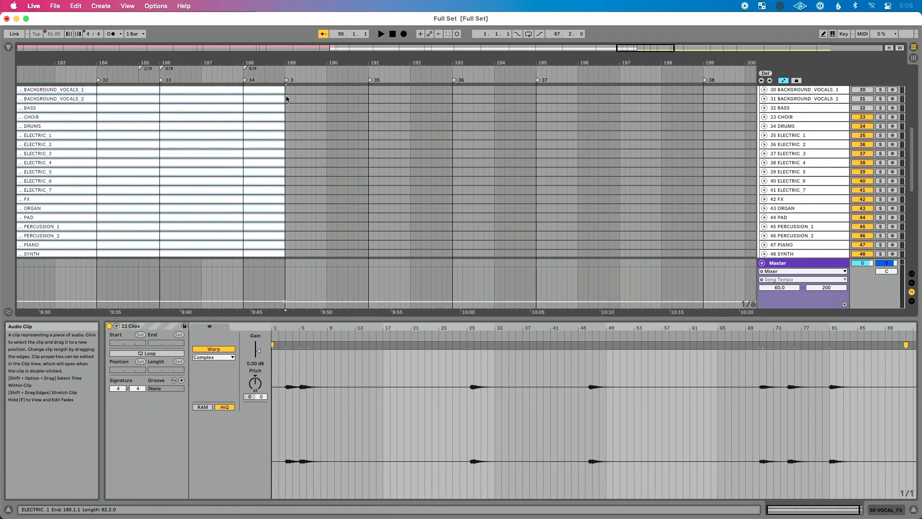
{"action": "scroll", "coordinate": [282, 104], "scroll_direction": "up", "scroll_amount": 2}
{"action": "left_click_drag", "start_coordinate": [284, 101], "coordinate": [368, 120]}
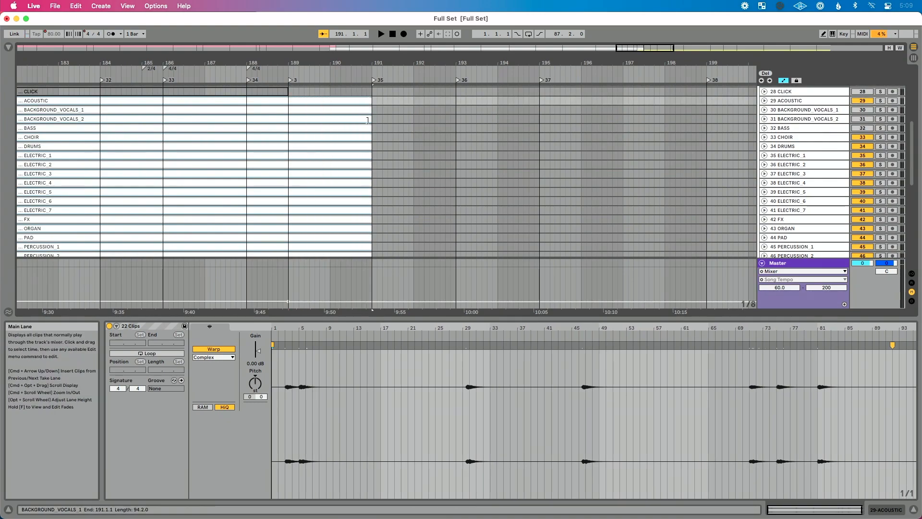
- Fade out the extended Battle Belongs stems from bar 189 to bar 191, over the Better View count-in
{"action": "scroll", "coordinate": [368, 120], "scroll_direction": "up", "scroll_amount": 10}
{"action": "scroll", "coordinate": [367, 120], "scroll_direction": "down", "scroll_amount": 9}
{"action": "scroll", "coordinate": [368, 121], "scroll_direction": "down", "scroll_amount": 8}
{"action": "left_click_drag", "start_coordinate": [380, 205], "coordinate": [288, 128]}
{"action": "left_click_drag", "start_coordinate": [287, 95], "coordinate": [287, 138]}
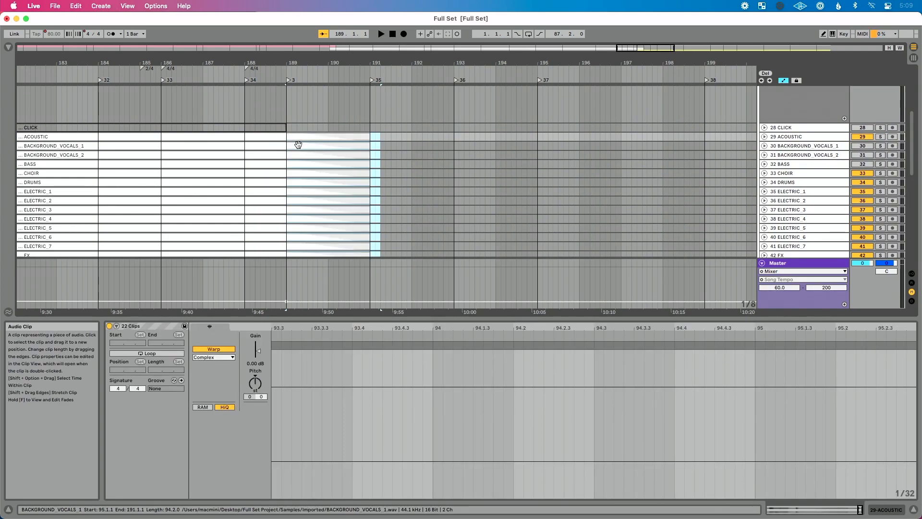
- Fold the Battle Belongs and Better View groups, and play the transition from about bar 188 into the count-in
{"action": "scroll", "coordinate": [298, 145], "scroll_direction": "down", "scroll_amount": 10}
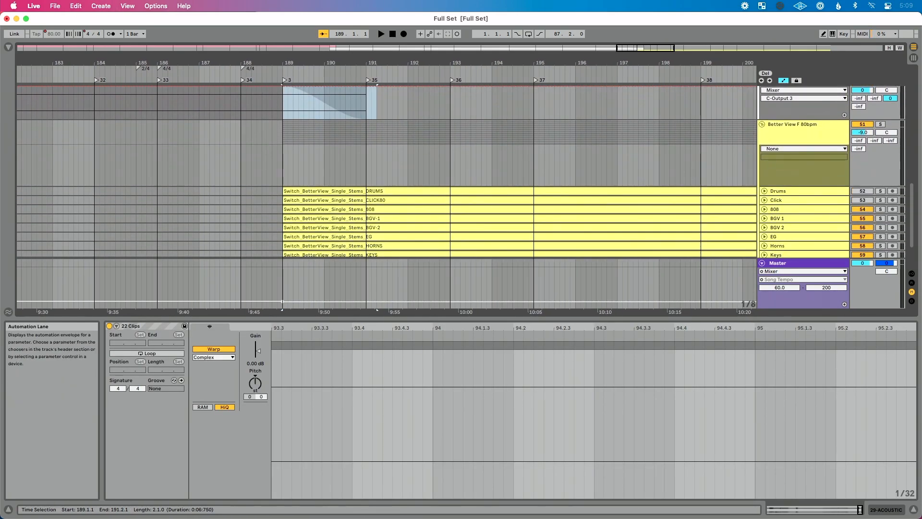
{"action": "scroll", "coordinate": [381, 206], "scroll_direction": "down", "scroll_amount": 5}
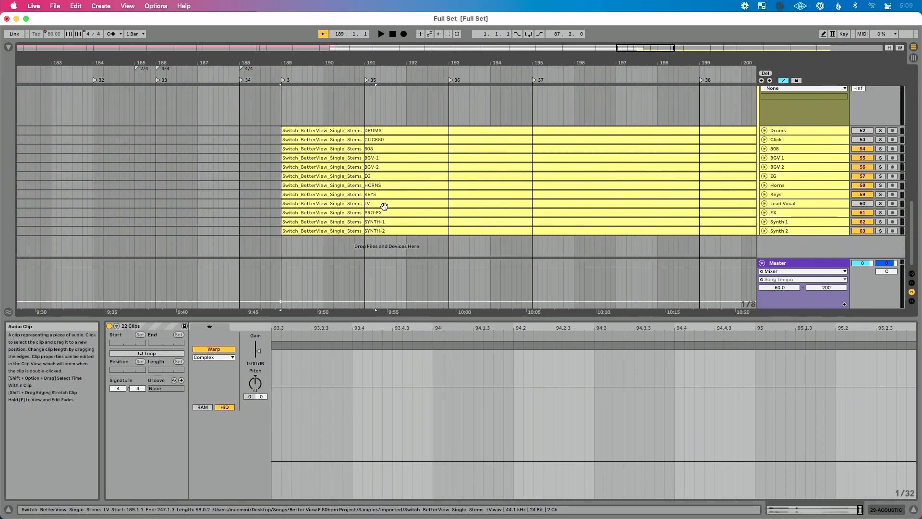
{"action": "scroll", "coordinate": [336, 168], "scroll_direction": "up", "scroll_amount": 15}
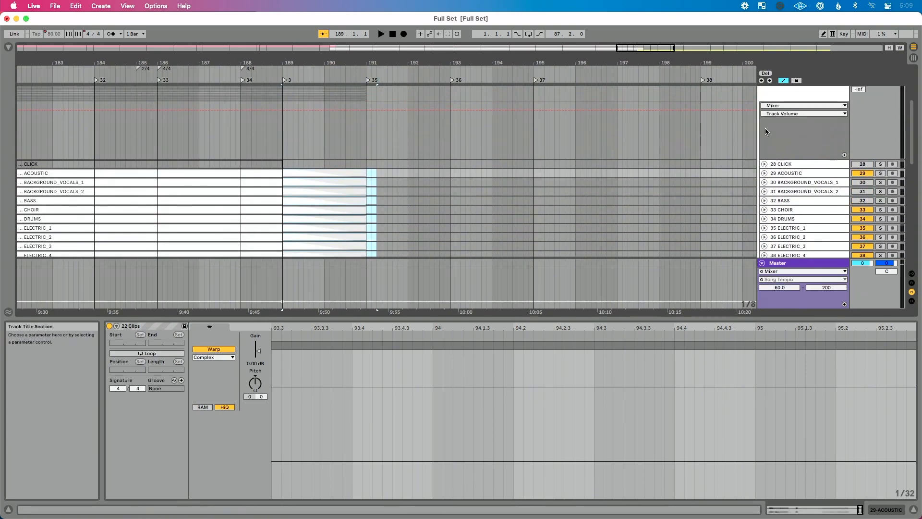
{"action": "scroll", "coordinate": [765, 131], "scroll_direction": "up", "scroll_amount": 3}
{"action": "left_click", "coordinate": [762, 110]}
{"action": "scroll", "coordinate": [763, 152], "scroll_direction": "up", "scroll_amount": 3}
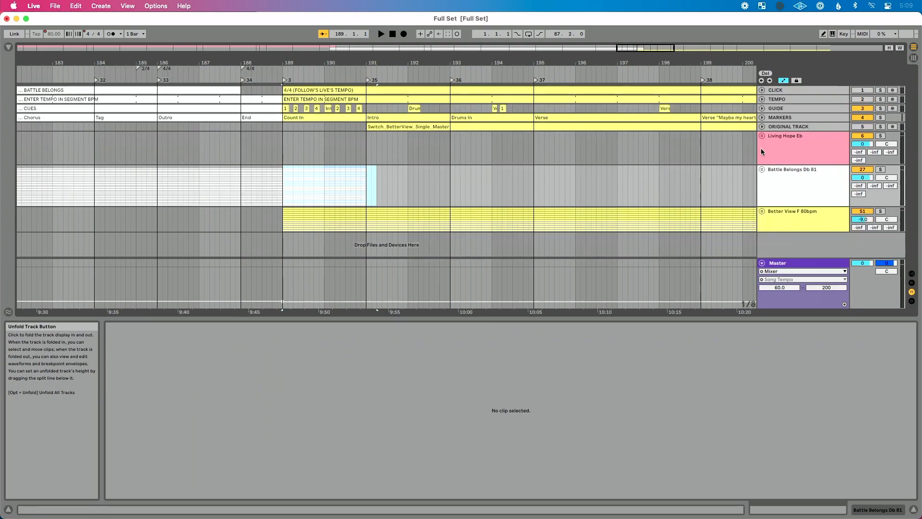
{"action": "left_click", "coordinate": [259, 71]}
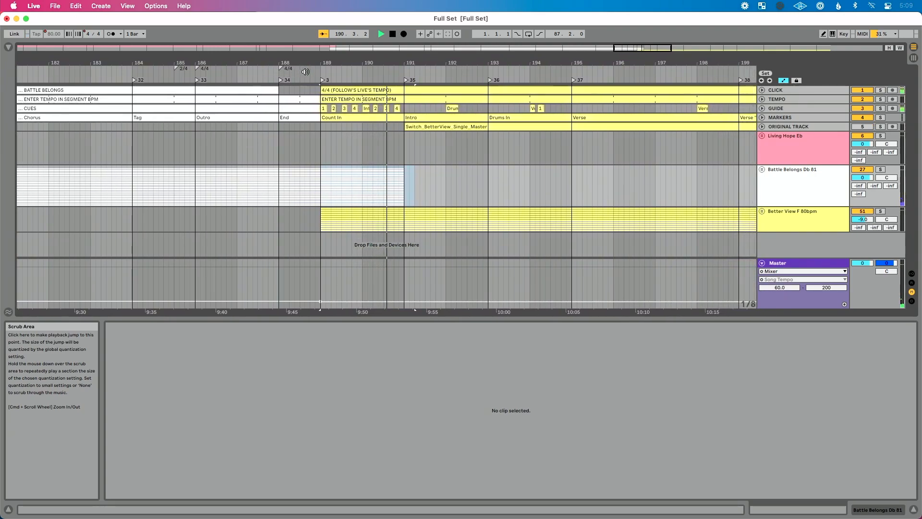
{"action": "key", "text": "space"}
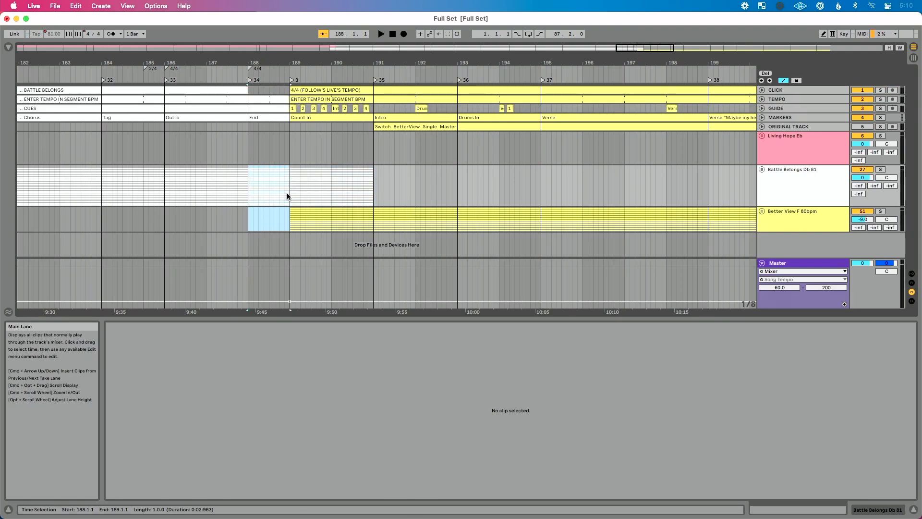
- Delete the one bar of time from bar 188 to 189, and delete the split-off Battle Belongs stem tails from bar 188 to 190
{"action": "key", "text": "super+shift+BackSpace"}
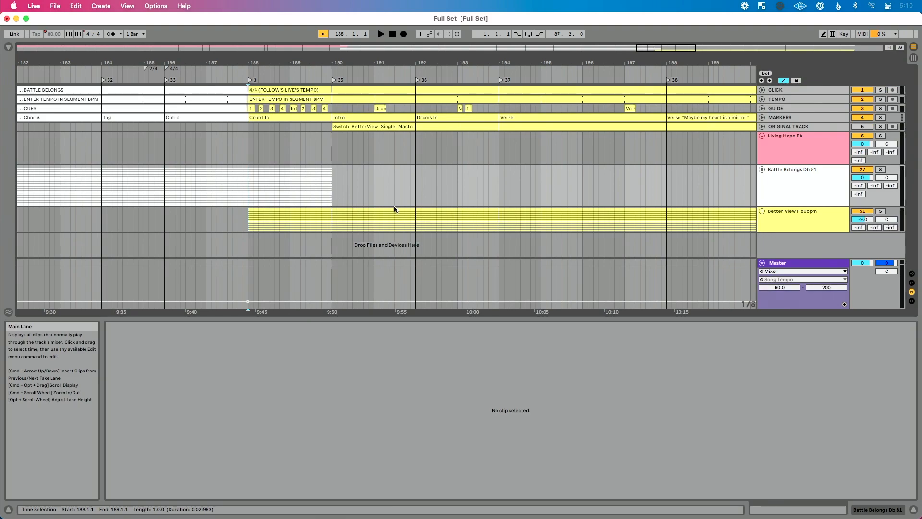
{"action": "left_click", "coordinate": [761, 168]}
{"action": "scroll", "coordinate": [334, 231], "scroll_direction": "down", "scroll_amount": 6}
{"action": "left_click", "coordinate": [283, 116]}
{"action": "scroll", "coordinate": [288, 159], "scroll_direction": "down", "scroll_amount": 5}
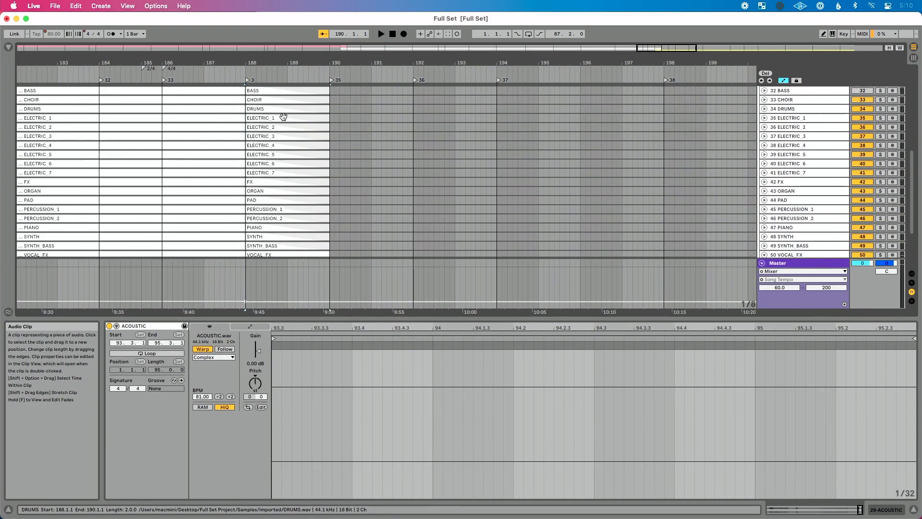
{"action": "left_click", "coordinate": [293, 229], "text": "shift"}
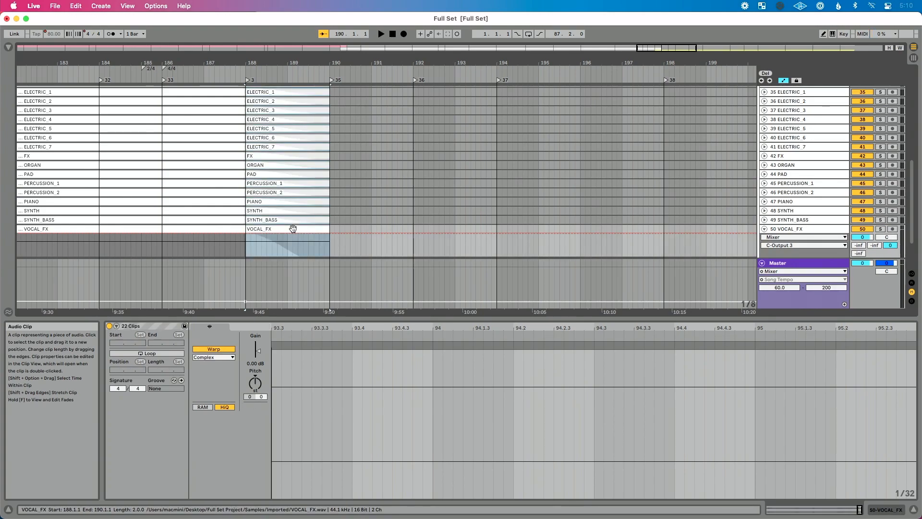
{"action": "key", "text": "Delete"}
- Select all Battle Belongs stems from ACOUSTIC to VOCAL_FX and extend their ends from bar 188 to bar 190
{"action": "left_click", "coordinate": [232, 228]}
{"action": "scroll", "coordinate": [232, 231], "scroll_direction": "down", "scroll_amount": 2}
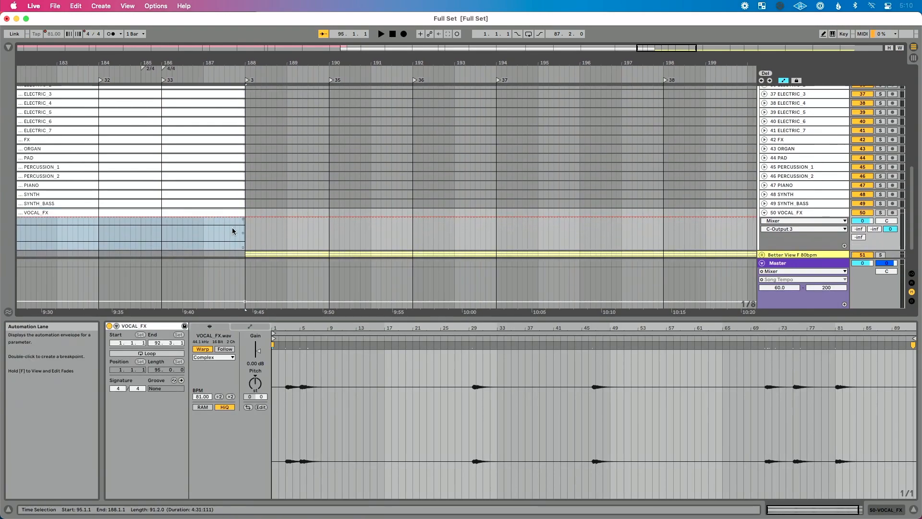
{"action": "scroll", "coordinate": [229, 147], "scroll_direction": "up", "scroll_amount": 5}
{"action": "left_click", "coordinate": [232, 121]}
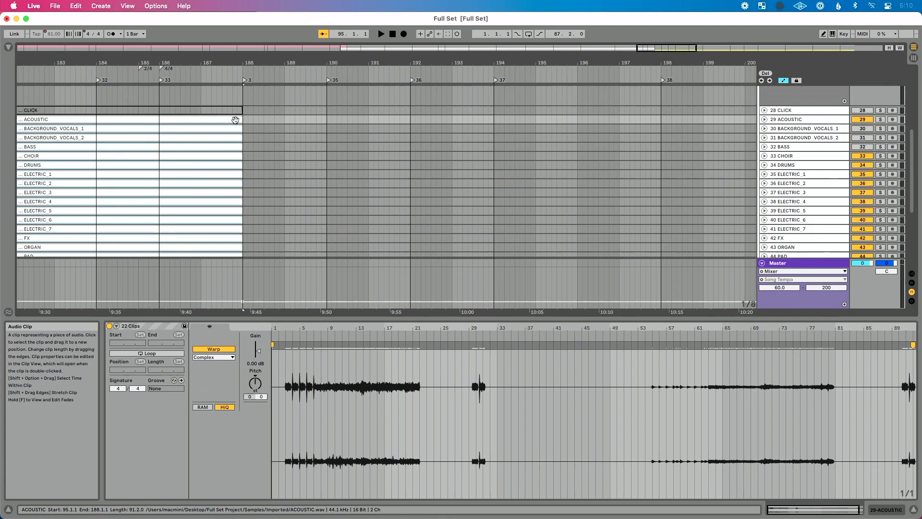
{"action": "left_click_drag", "start_coordinate": [237, 119], "coordinate": [326, 119]}
- Fade out the Battle Belongs stems from bar 188 to bar 190, and fold the group
{"action": "scroll", "coordinate": [350, 170], "scroll_direction": "down", "scroll_amount": 6}
{"action": "left_click_drag", "start_coordinate": [340, 190], "coordinate": [245, 135]}
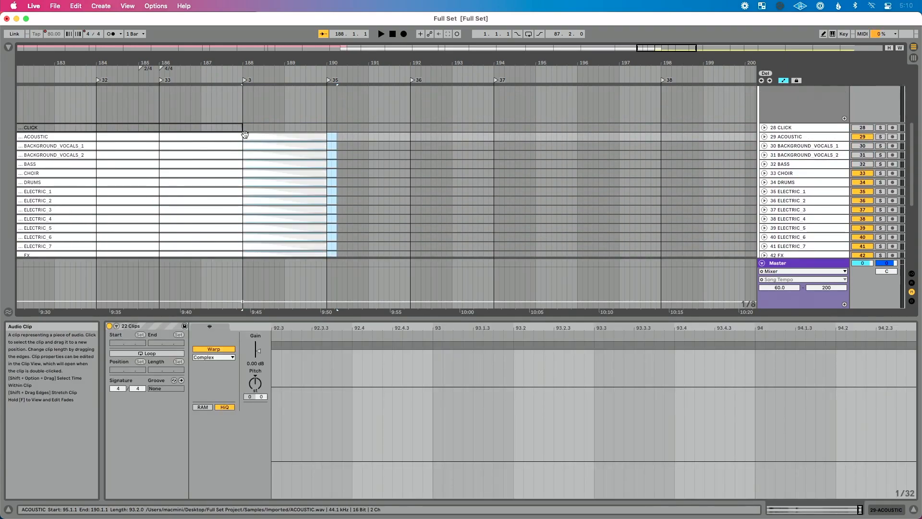
{"action": "scroll", "coordinate": [473, 163], "scroll_direction": "up", "scroll_amount": 5}
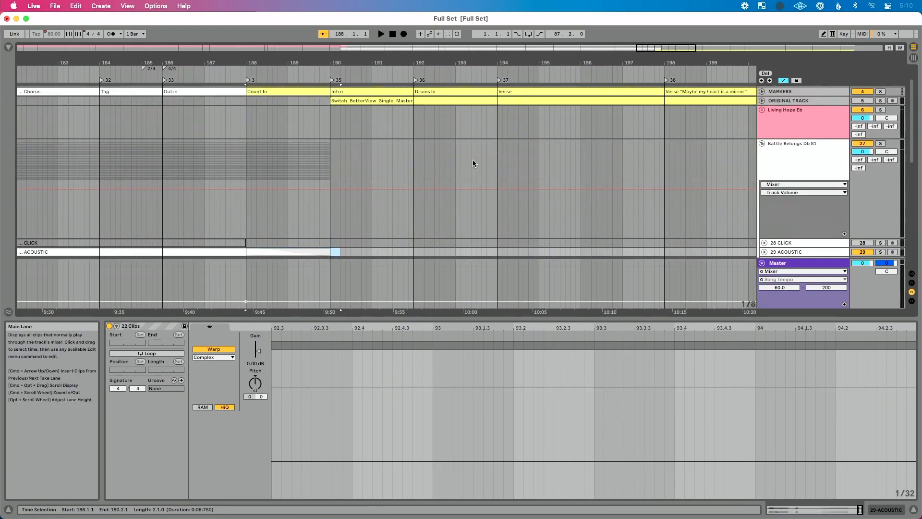
{"action": "scroll", "coordinate": [560, 163], "scroll_direction": "up", "scroll_amount": 2}
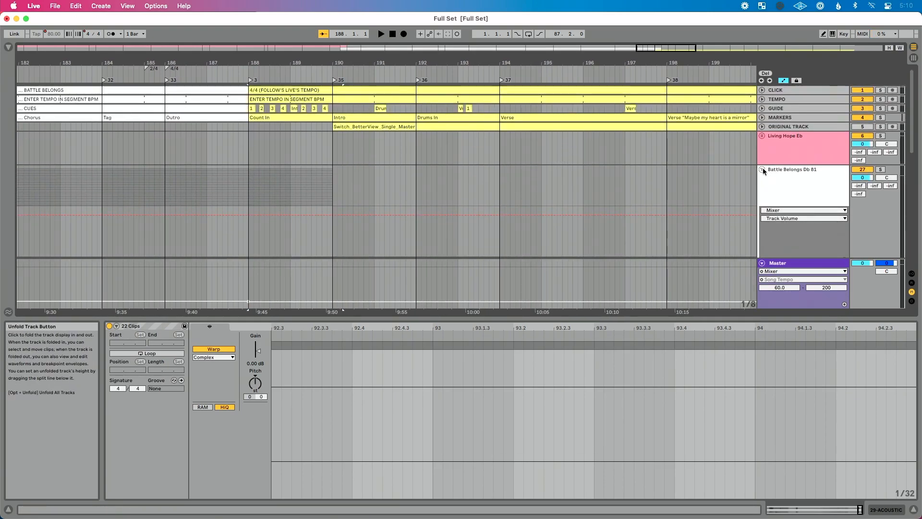
{"action": "left_click", "coordinate": [763, 170]}
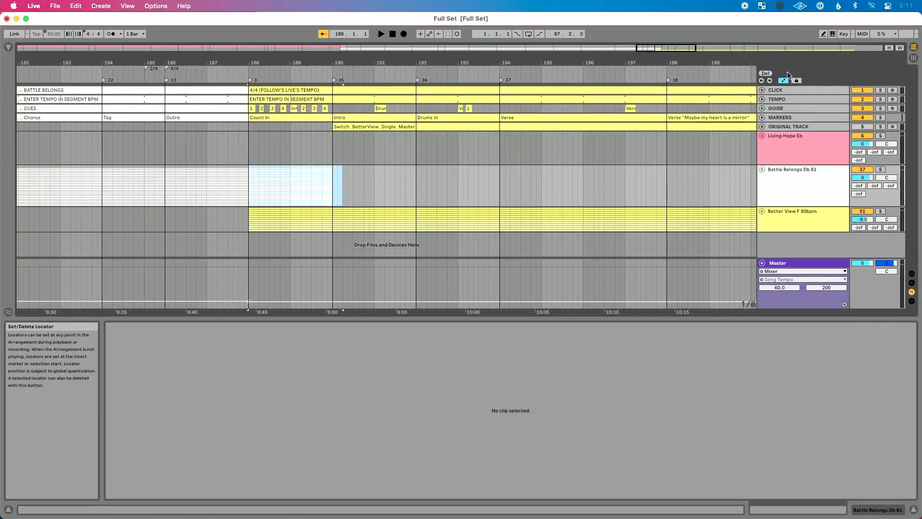
- Mute the CLICK and GUIDE tracks, and play the transition into Better View from about bar 187
{"action": "left_click", "coordinate": [867, 91]}
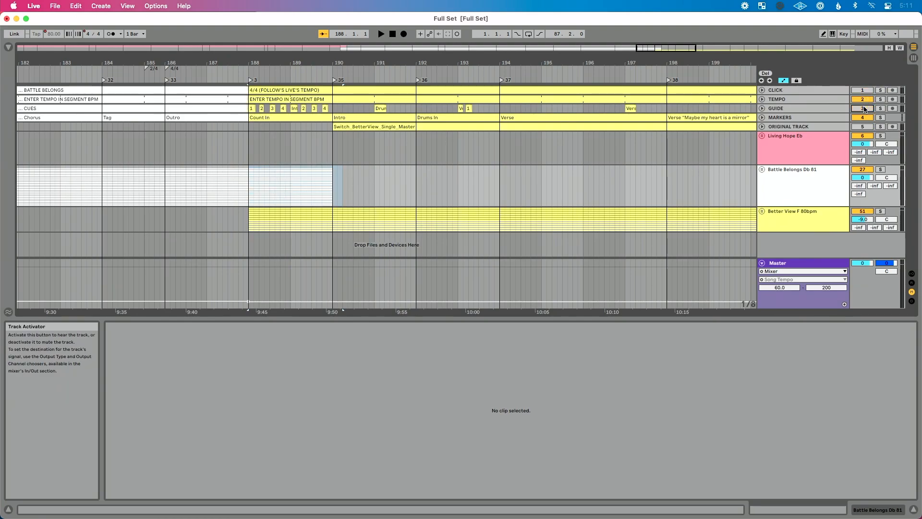
{"action": "left_click", "coordinate": [225, 72]}
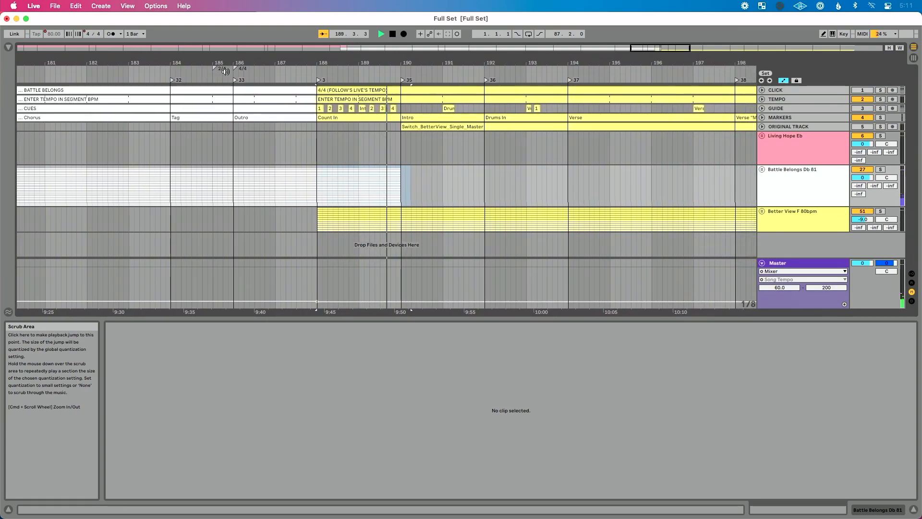
{"action": "key", "text": "space"}
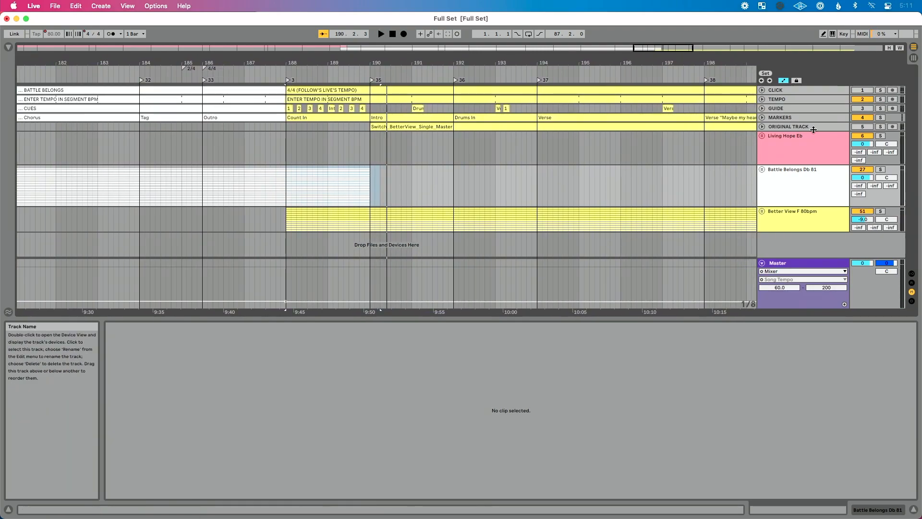
- Unfold the Battle Belongs group and extend its stems one more bar to end at bar 191
{"action": "left_click", "coordinate": [763, 169]}
{"action": "scroll", "coordinate": [426, 270], "scroll_direction": "down", "scroll_amount": 5}
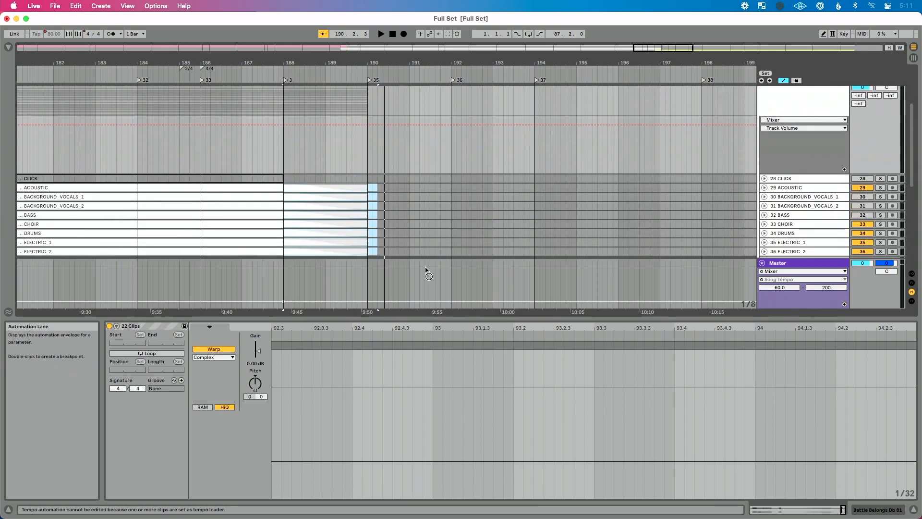
{"action": "left_click_drag", "start_coordinate": [364, 143], "coordinate": [407, 149]}
{"action": "scroll", "coordinate": [362, 123], "scroll_direction": "up", "scroll_amount": 5}
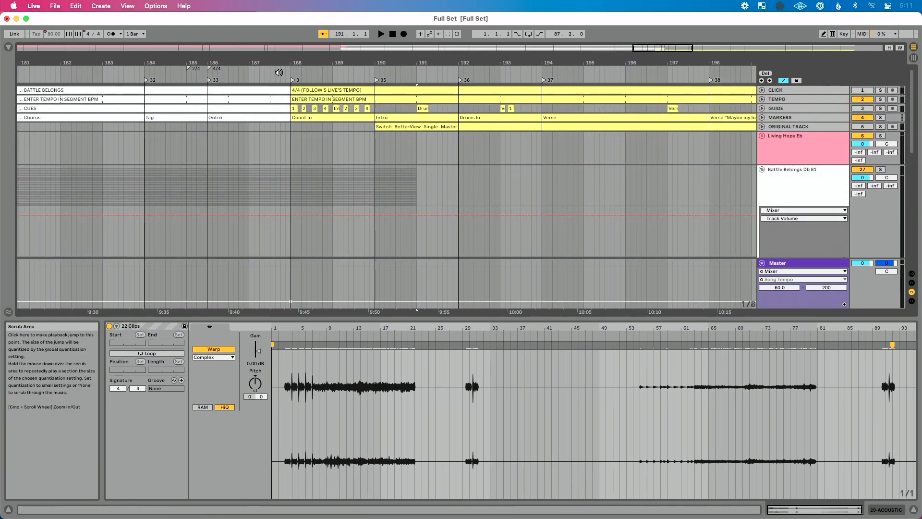
- Play the extended Battle Belongs ending into Better View from about bar 187, and again from the Count In locator at bar 188
{"action": "left_click", "coordinate": [278, 73]}
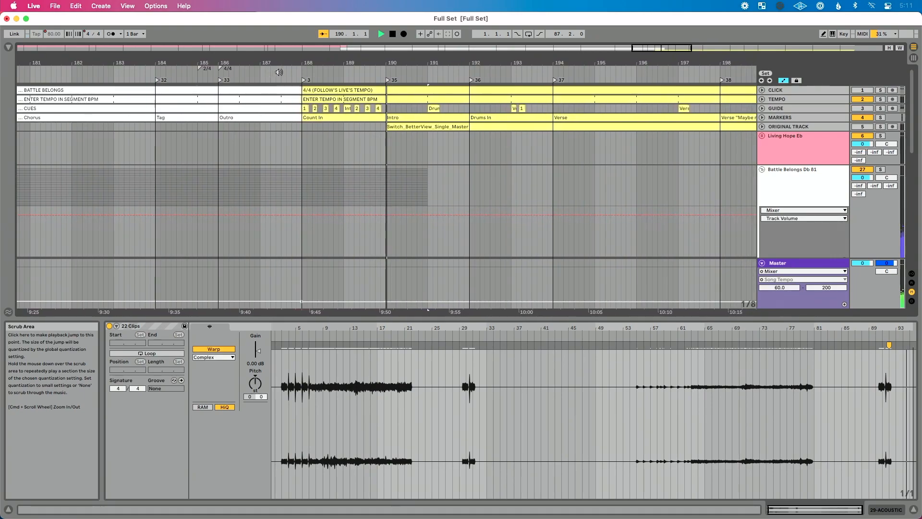
{"action": "key", "text": "space"}
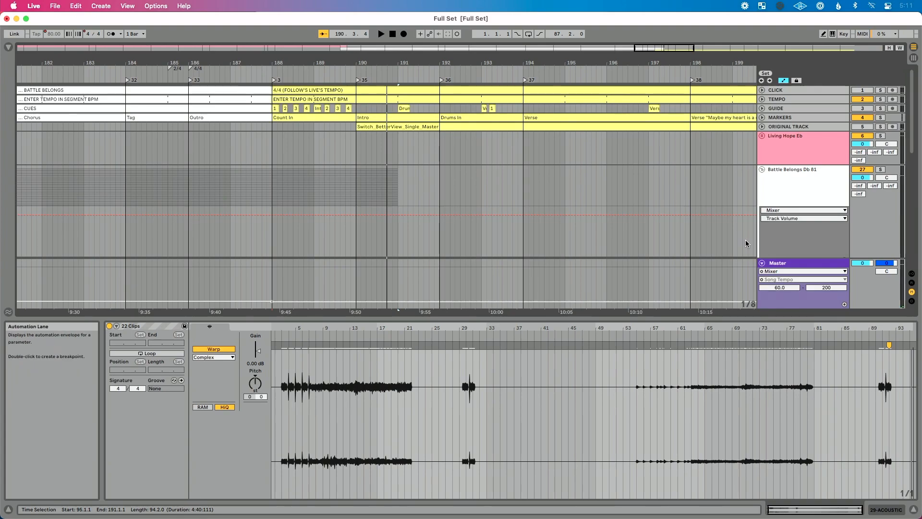
{"action": "left_click", "coordinate": [762, 171]}
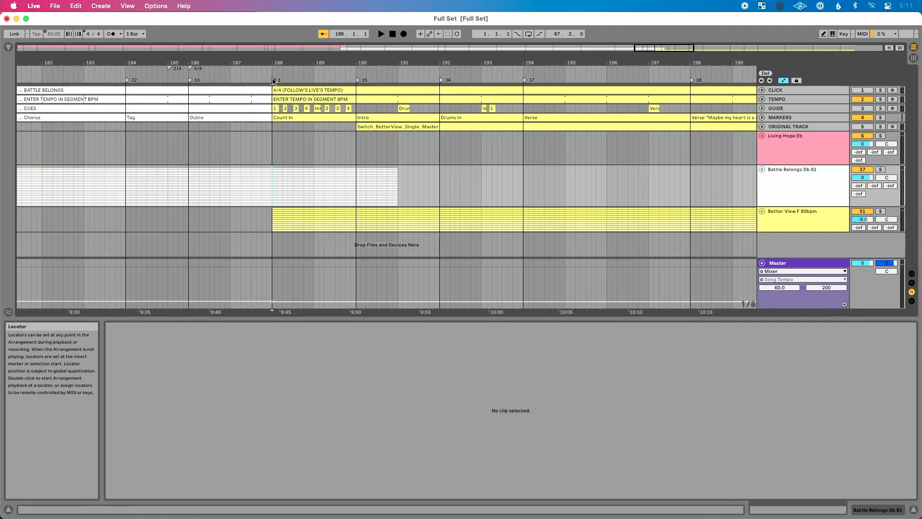
{"action": "double_click", "coordinate": [274, 80]}
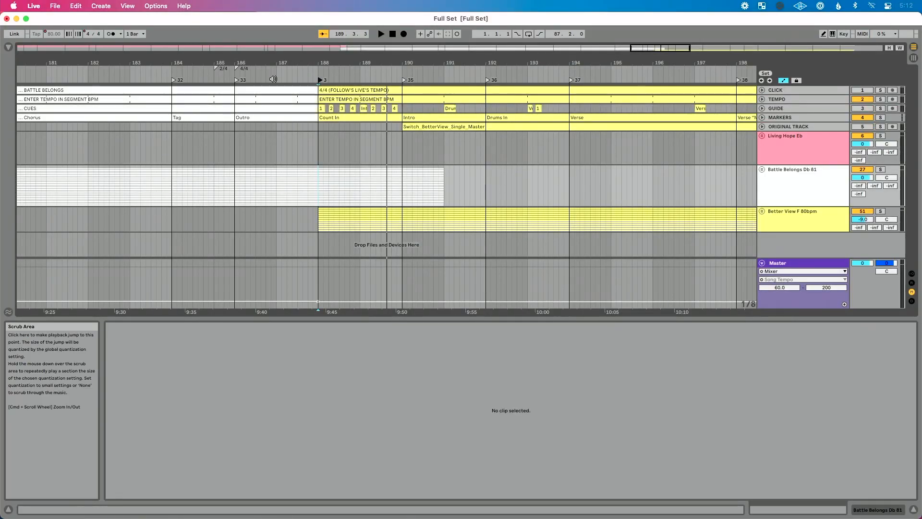
- Unfold the Battle Belongs group and its ORGAN and PAD tracks to show their fades
{"action": "left_click", "coordinate": [762, 169]}
{"action": "scroll", "coordinate": [563, 214], "scroll_direction": "down", "scroll_amount": 8}
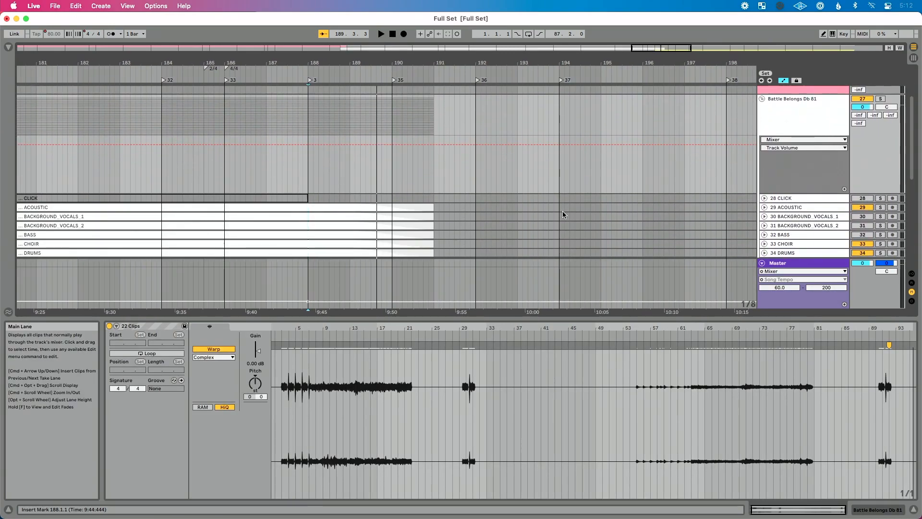
{"action": "scroll", "coordinate": [790, 162], "scroll_direction": "down", "scroll_amount": 2}
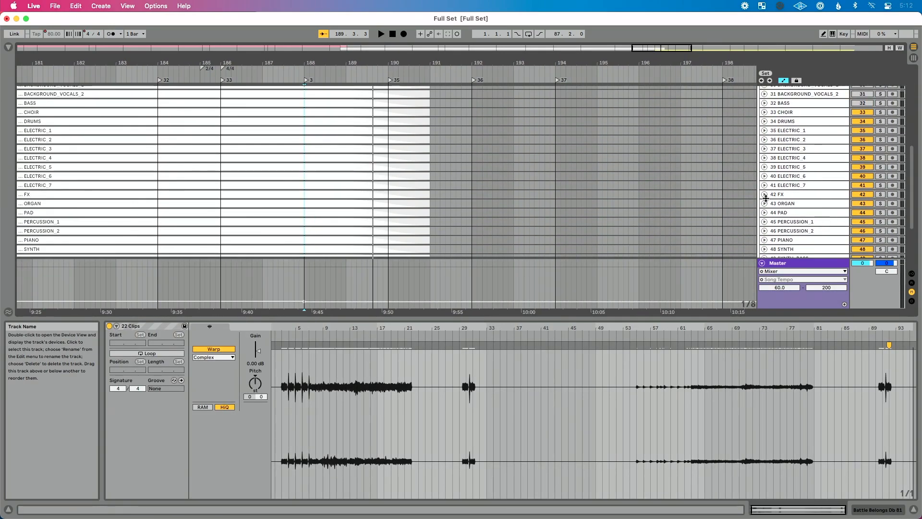
{"action": "left_click", "coordinate": [764, 203]}
{"action": "scroll", "coordinate": [666, 200], "scroll_direction": "down", "scroll_amount": 2}
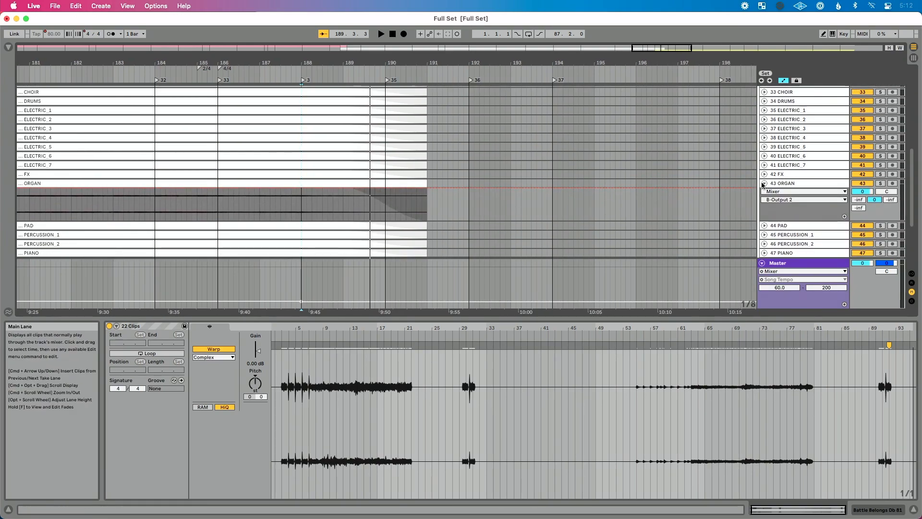
{"action": "left_click", "coordinate": [764, 225]}
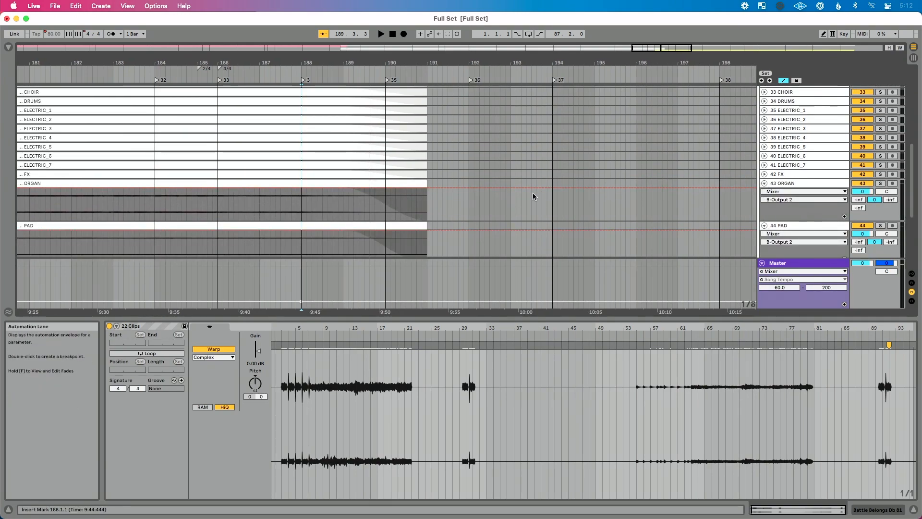
- Shorten the Battle Belongs ORGAN clip to end at bar 190, and play from the Count In locator at bar 188
{"action": "left_click", "coordinate": [456, 203]}
{"action": "left_click_drag", "start_coordinate": [426, 184], "coordinate": [386, 185]}
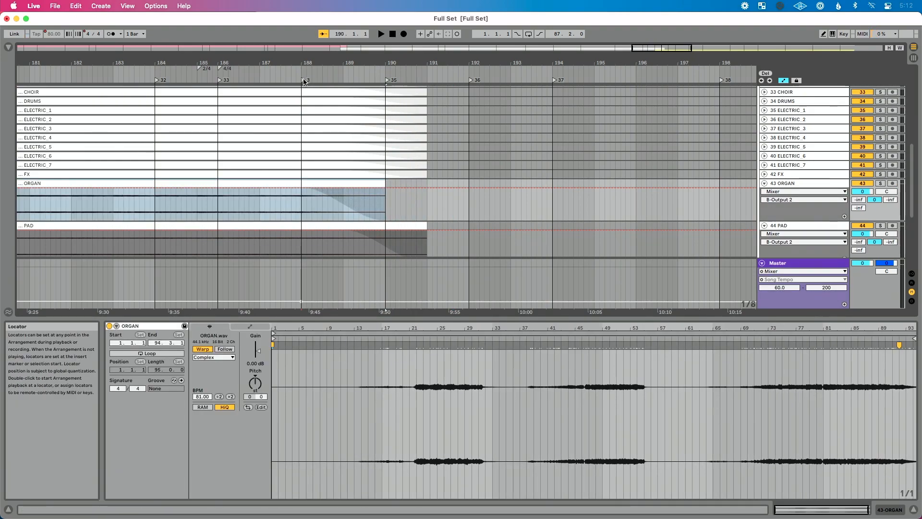
{"action": "double_click", "coordinate": [304, 80]}
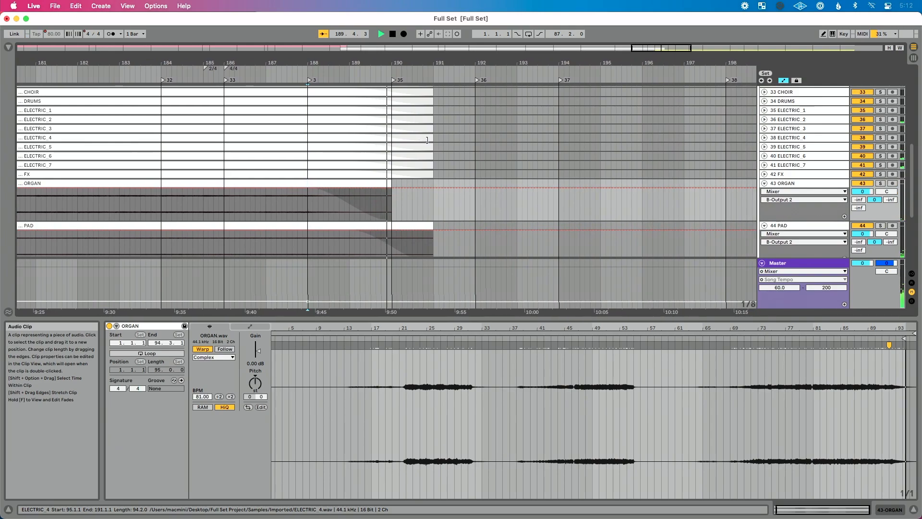
- Stop playback, shorten the Battle Belongs DRUMS clip to end at bar 189, and fold its track again
{"action": "key", "text": "space"}
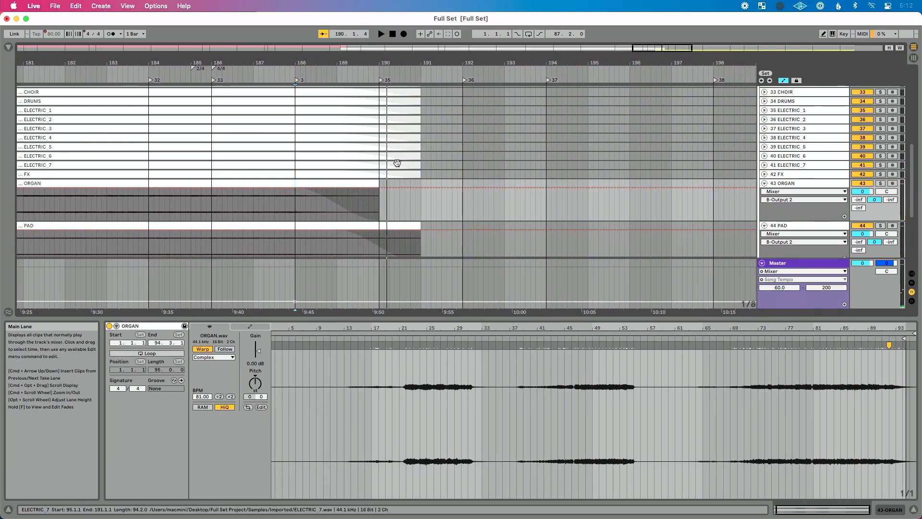
{"action": "scroll", "coordinate": [397, 161], "scroll_direction": "up", "scroll_amount": 3}
{"action": "left_click", "coordinate": [764, 128]}
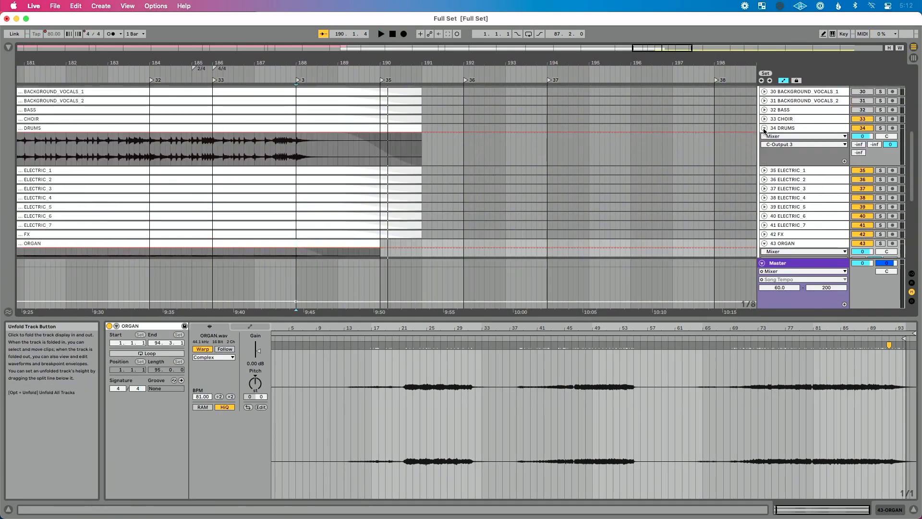
{"action": "left_click_drag", "start_coordinate": [419, 128], "coordinate": [338, 129]}
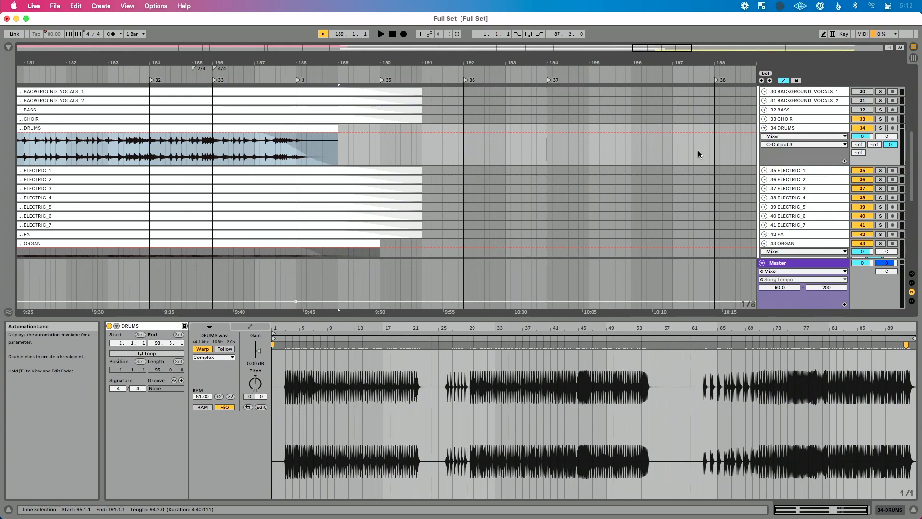
{"action": "left_click", "coordinate": [765, 128]}
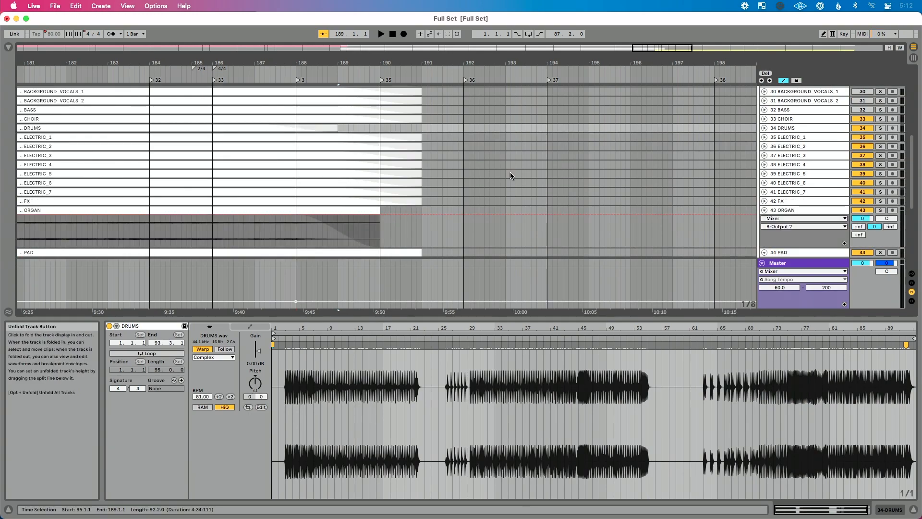
- Unfold ELECTRIC_1 and shorten its clip to end at 189.4.1, and shorten the ELECTRIC_2 clip to end at about 190.2.3
{"action": "left_click", "coordinate": [765, 138]}
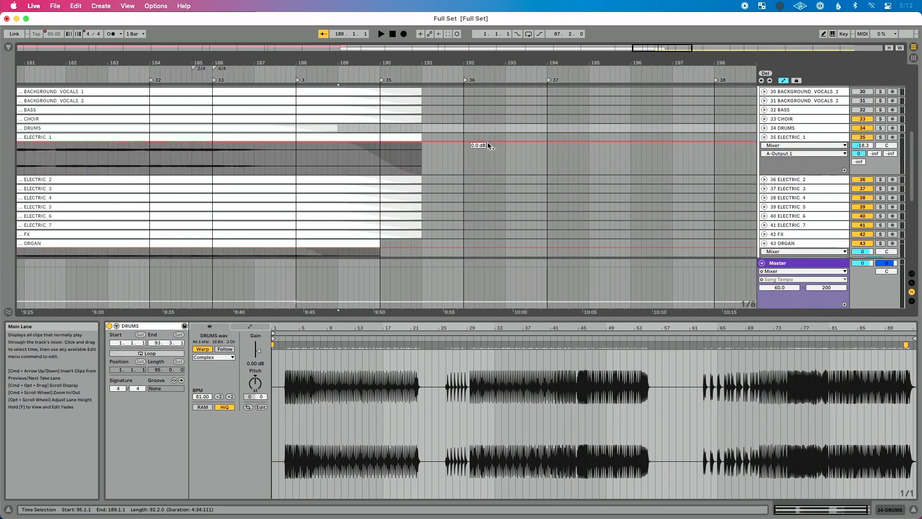
{"action": "left_click_drag", "start_coordinate": [418, 137], "coordinate": [370, 139]}
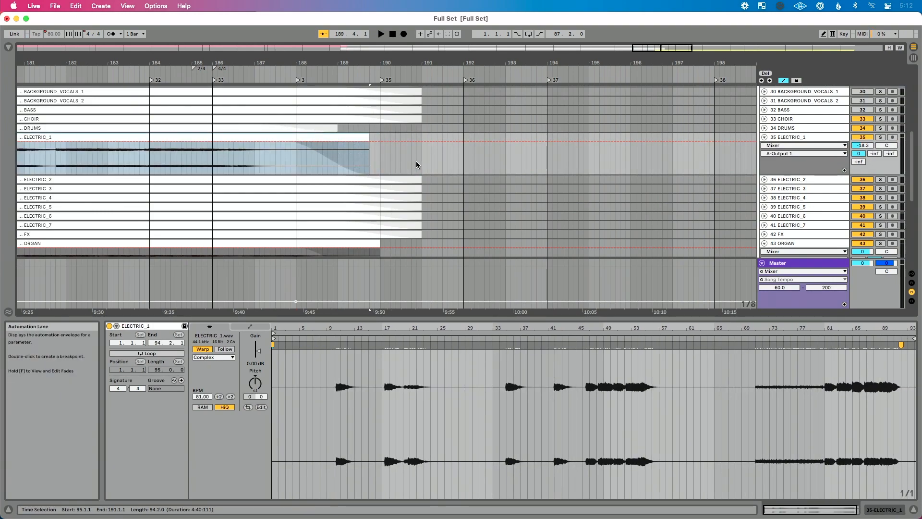
{"action": "left_click_drag", "start_coordinate": [419, 178], "coordinate": [393, 179]}
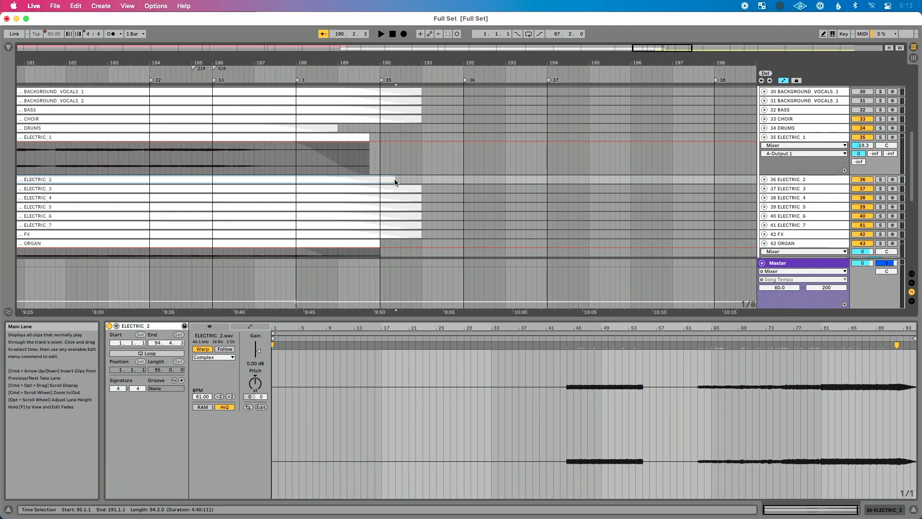
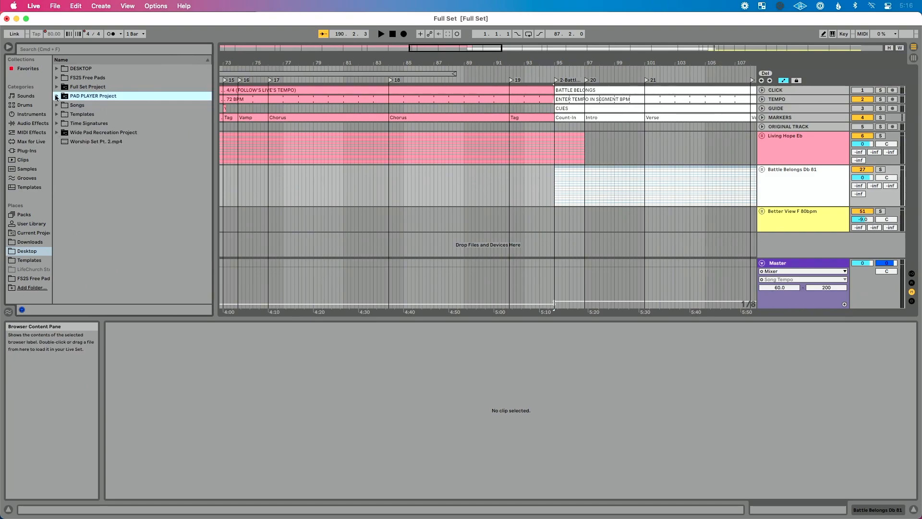
- Open the FS2S Free Pads folder and place FS2S Pad-D#.mp3 on a new audio track at the start of the set
{"action": "left_click", "coordinate": [57, 78]}
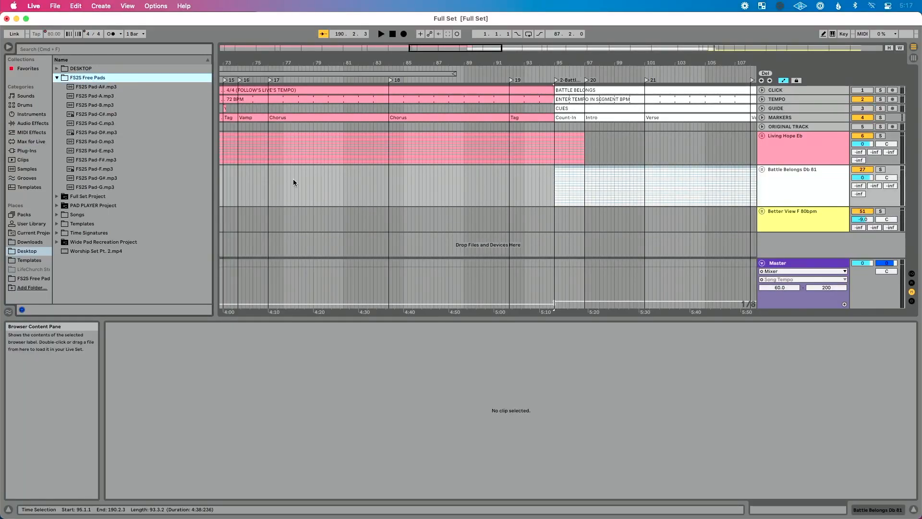
{"action": "left_click", "coordinate": [801, 159]}
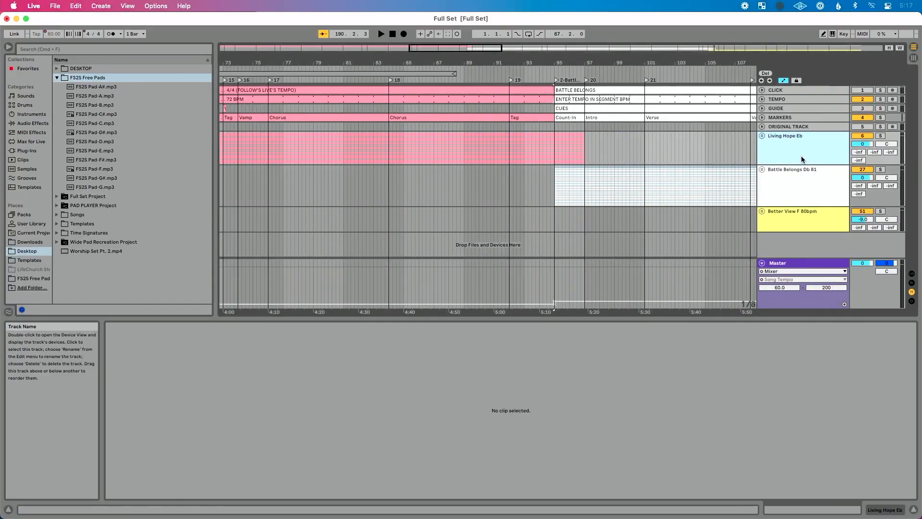
{"action": "key", "text": "minus"}
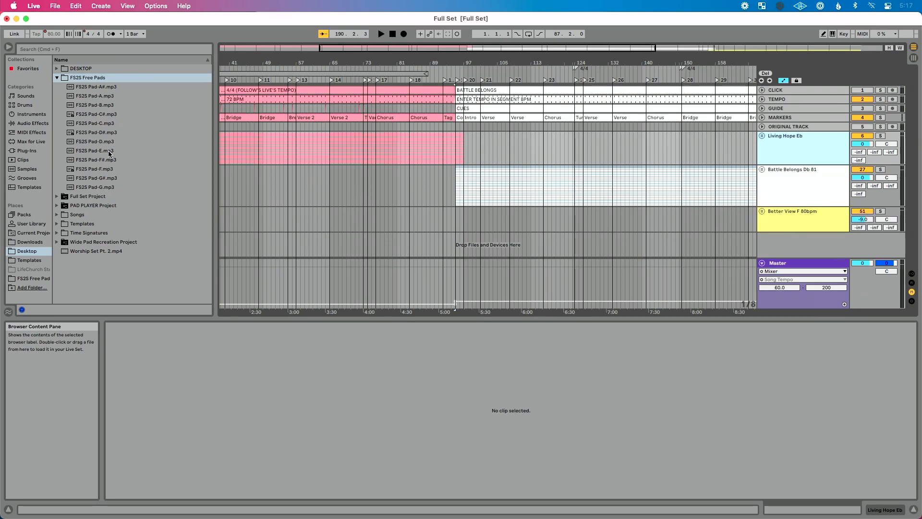
{"action": "mouse_move", "coordinate": [108, 132]}
{"action": "left_mouse_down"}
{"action": "mouse_move", "coordinate": [217, 201]}
{"action": "mouse_move", "coordinate": [244, 236]}
{"action": "mouse_move", "coordinate": [220, 240]}
{"action": "left_mouse_up"}
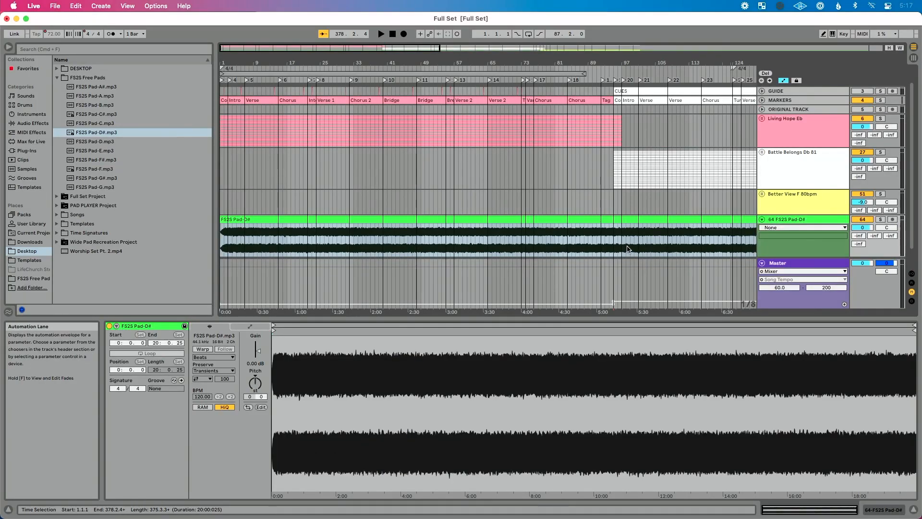
- Split the Pad-D# clip at bar 97, where Living Hope ends, and delete the part after the split
{"action": "scroll", "coordinate": [627, 248], "scroll_direction": "up", "scroll_amount": 5}
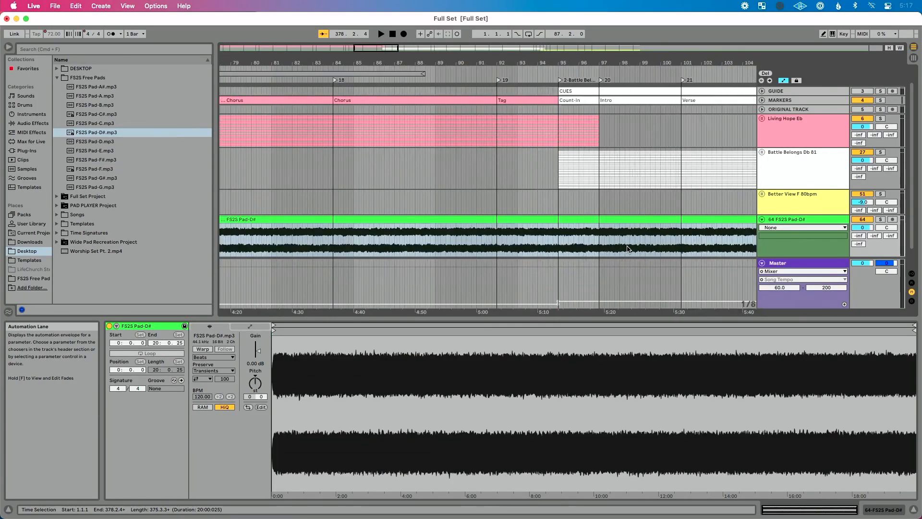
{"action": "left_click", "coordinate": [599, 234]}
{"action": "key", "text": "super+e"}
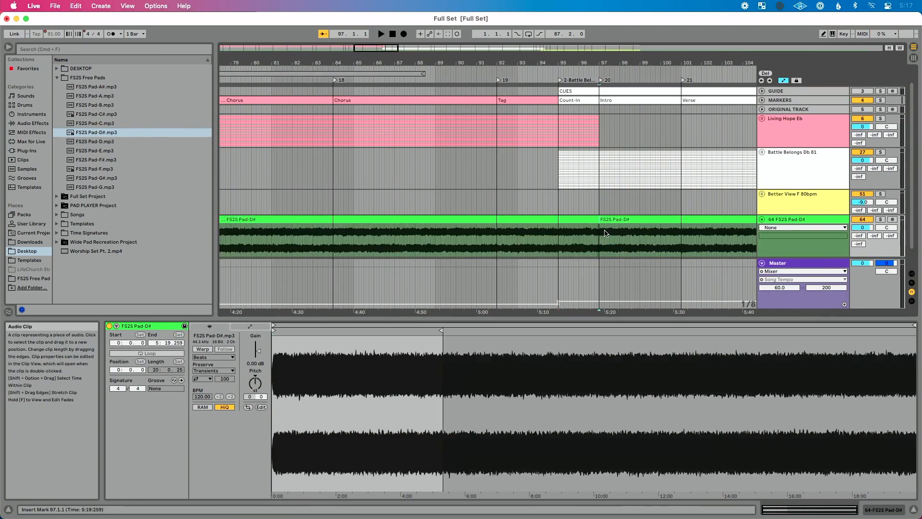
{"action": "left_click", "coordinate": [602, 235]}
{"action": "left_click", "coordinate": [599, 234]}
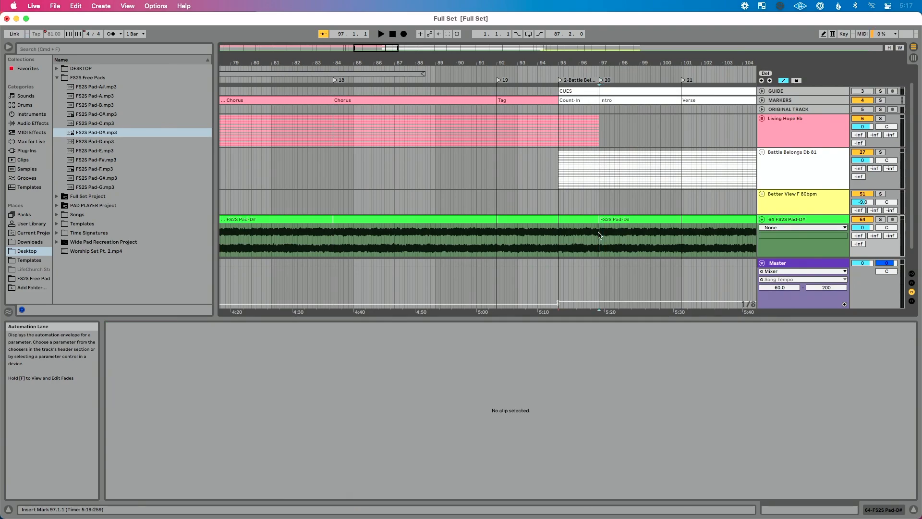
{"action": "left_click", "coordinate": [609, 221]}
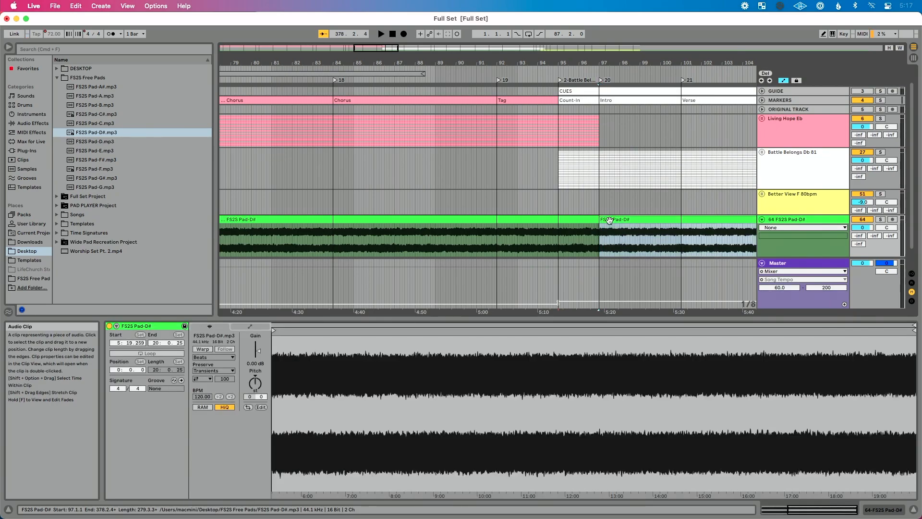
{"action": "key", "text": "Delete"}
- Place FS2S Pad-C#.mp3 on the same pad track at bar 95, at the start of Battle Belongs
{"action": "scroll", "coordinate": [551, 234], "scroll_direction": "up", "scroll_amount": 2}
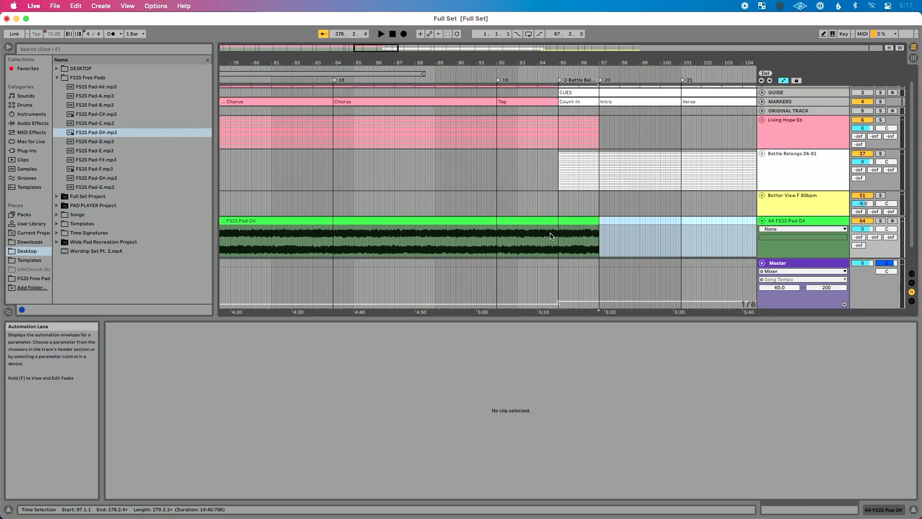
{"action": "scroll", "coordinate": [550, 234], "scroll_direction": "down", "scroll_amount": 2}
{"action": "scroll", "coordinate": [551, 233], "scroll_direction": "right", "scroll_amount": 1}
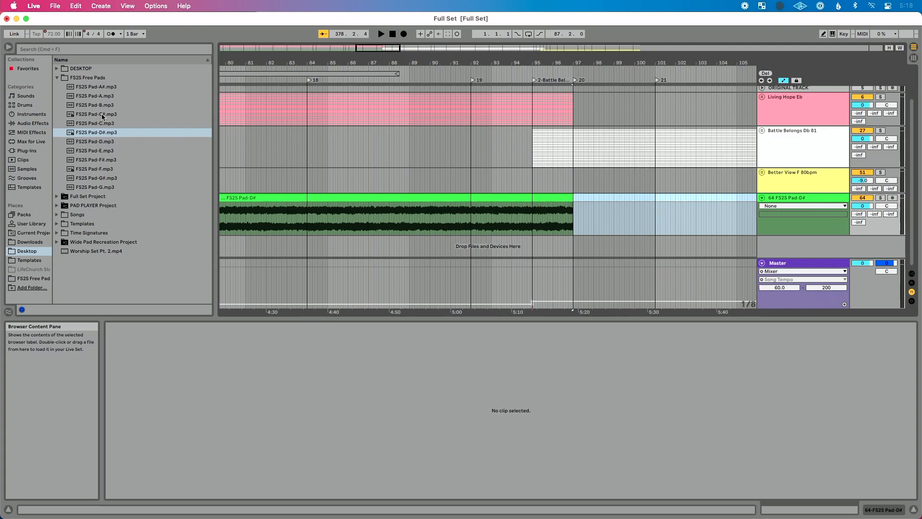
{"action": "left_click_drag", "start_coordinate": [102, 116], "coordinate": [533, 205]}
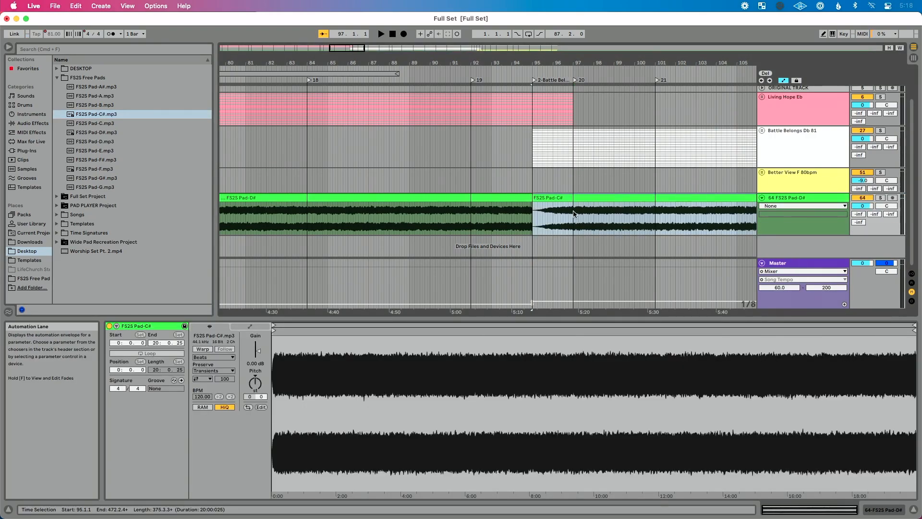
- Split the Pad-C# clip at bar 190, at the Better View intro, and delete the part after the split
{"action": "scroll", "coordinate": [573, 214], "scroll_direction": "right", "scroll_amount": 5}
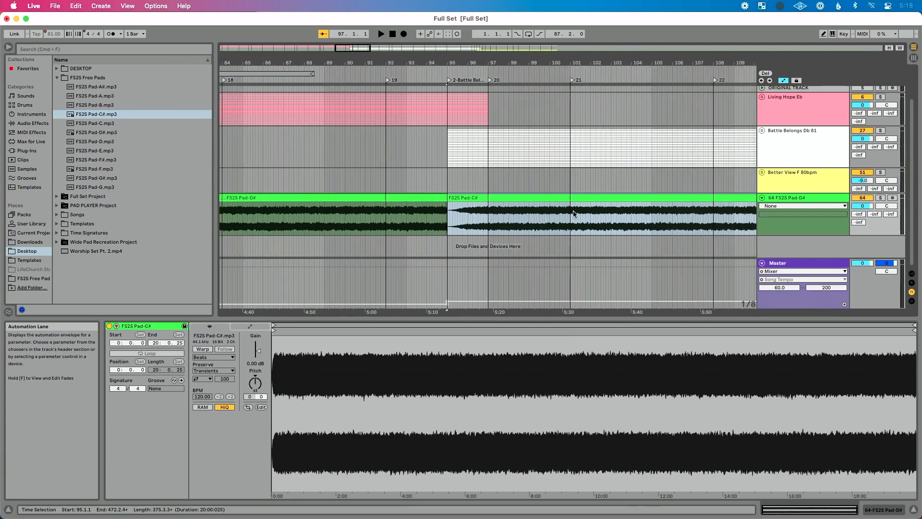
{"action": "scroll", "coordinate": [573, 214], "scroll_direction": "down", "scroll_amount": 5}
{"action": "scroll", "coordinate": [573, 215], "scroll_direction": "right", "scroll_amount": 10}
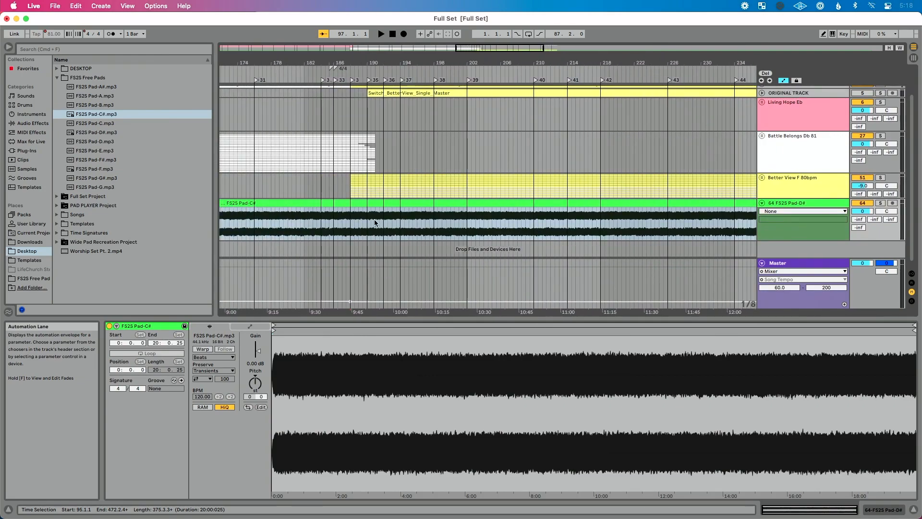
{"action": "scroll", "coordinate": [376, 221], "scroll_direction": "up", "scroll_amount": 5}
{"action": "scroll", "coordinate": [377, 221], "scroll_direction": "up", "scroll_amount": 3}
{"action": "scroll", "coordinate": [370, 240], "scroll_direction": "down", "scroll_amount": 3}
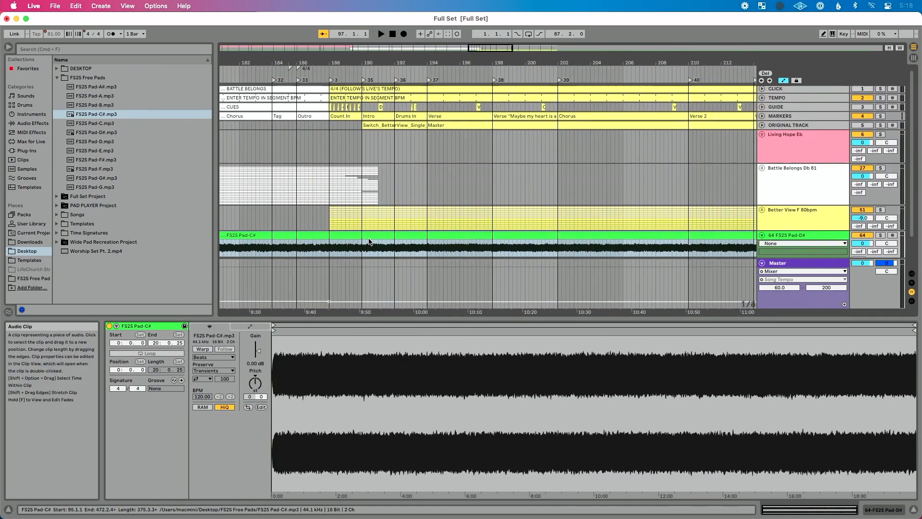
{"action": "left_click", "coordinate": [357, 228]}
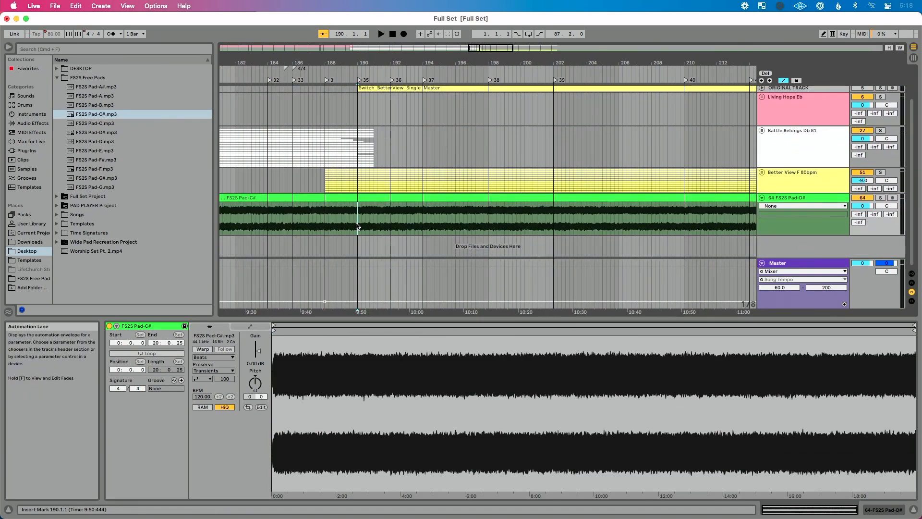
{"action": "key", "text": "super+e"}
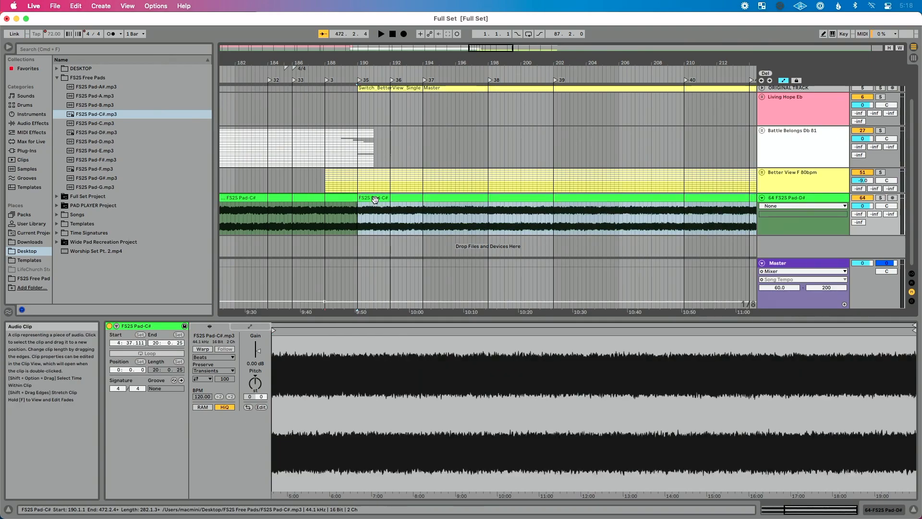
{"action": "key", "text": "Delete"}
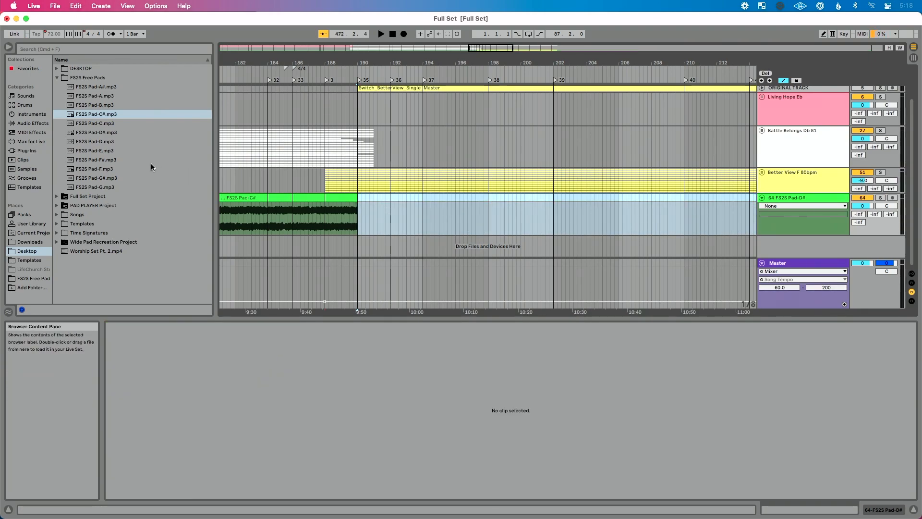
- Place FS2S Pad-F.mp3 on the pad track at bar 188, where Better View starts, and rename the track Pads
{"action": "left_click_drag", "start_coordinate": [103, 169], "coordinate": [325, 214]}
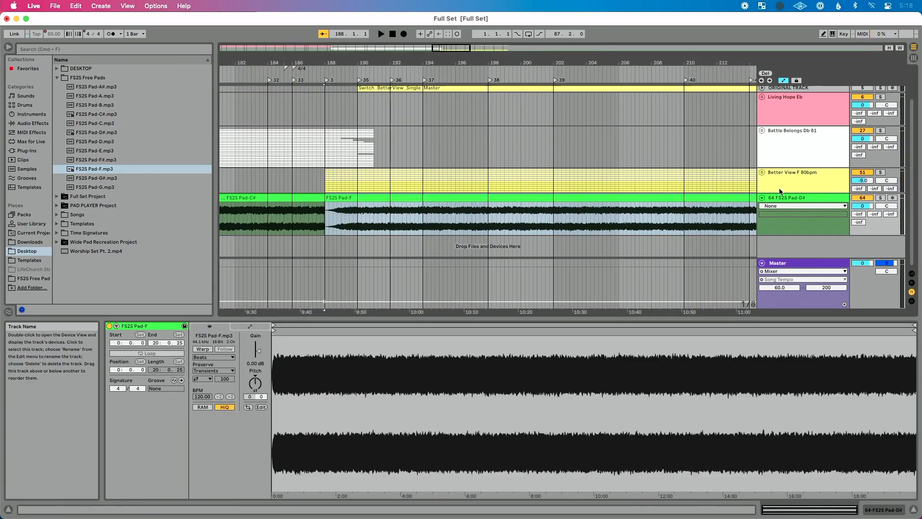
{"action": "left_click", "coordinate": [788, 199]}
{"action": "key", "text": "cmd+r"}
{"action": "type", "text": "Pads"}
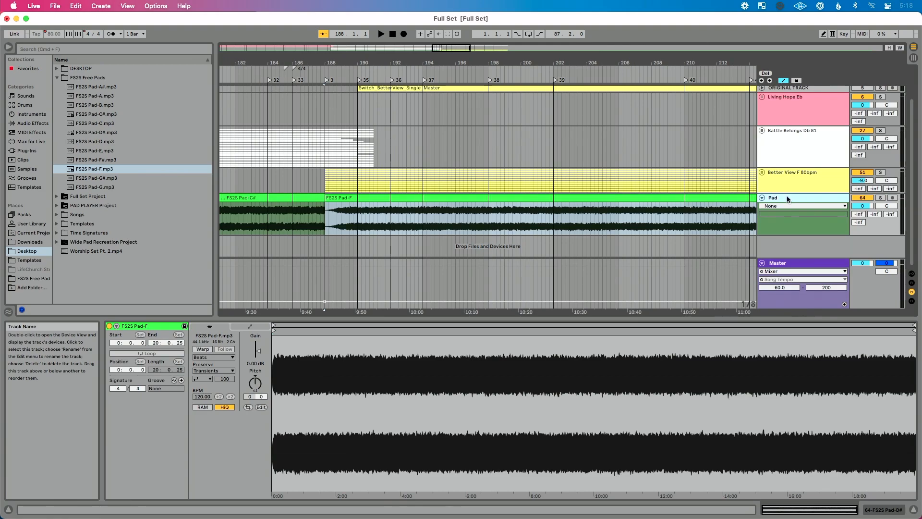
{"action": "key", "text": "Return"}
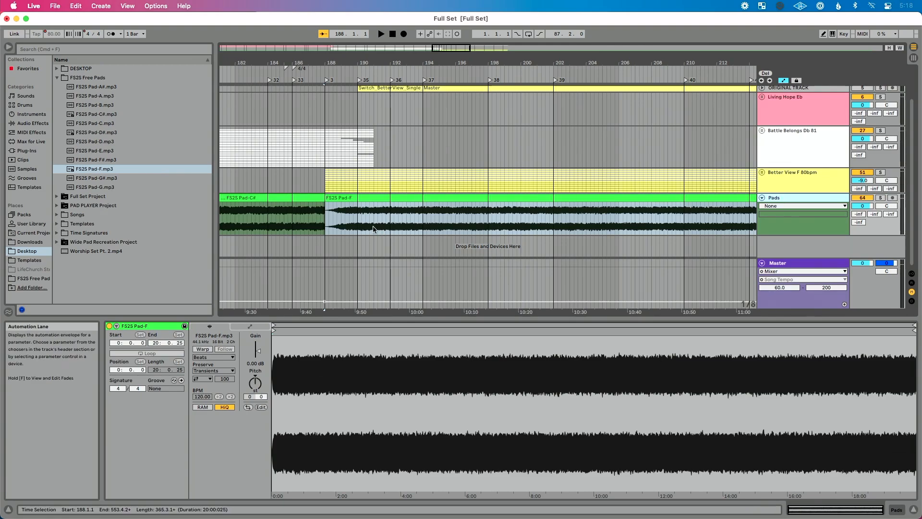
- Return to the pad change at the start of Battle Belongs and hide the browser to widen the arrangement
{"action": "scroll", "coordinate": [374, 229], "scroll_direction": "left", "scroll_amount": 15}
{"action": "scroll", "coordinate": [374, 229], "scroll_direction": "left", "scroll_amount": 15}
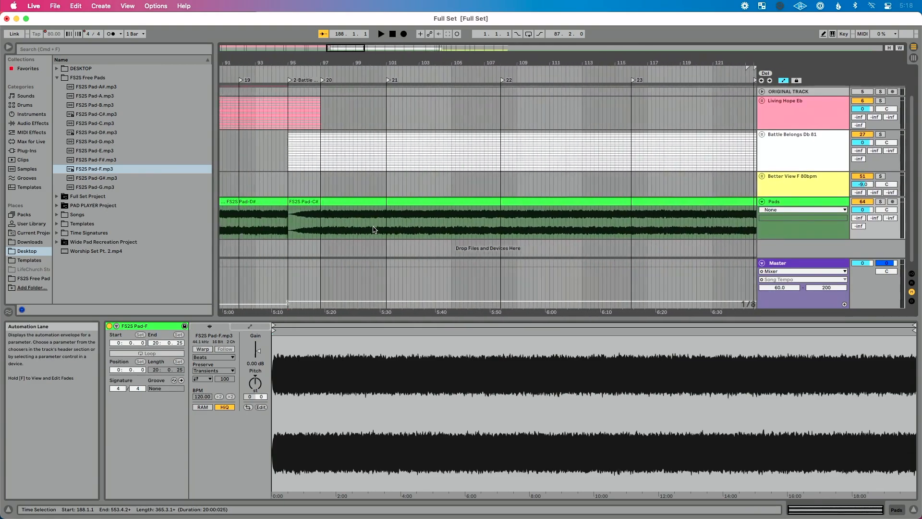
{"action": "scroll", "coordinate": [373, 229], "scroll_direction": "right", "scroll_amount": 2}
{"action": "scroll", "coordinate": [422, 225], "scroll_direction": "up", "scroll_amount": 2}
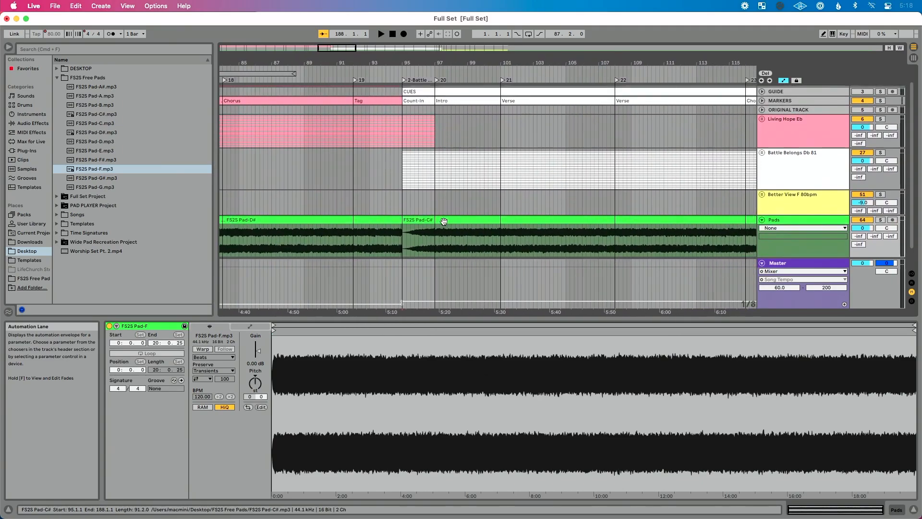
{"action": "scroll", "coordinate": [422, 225], "scroll_direction": "down", "scroll_amount": 1}
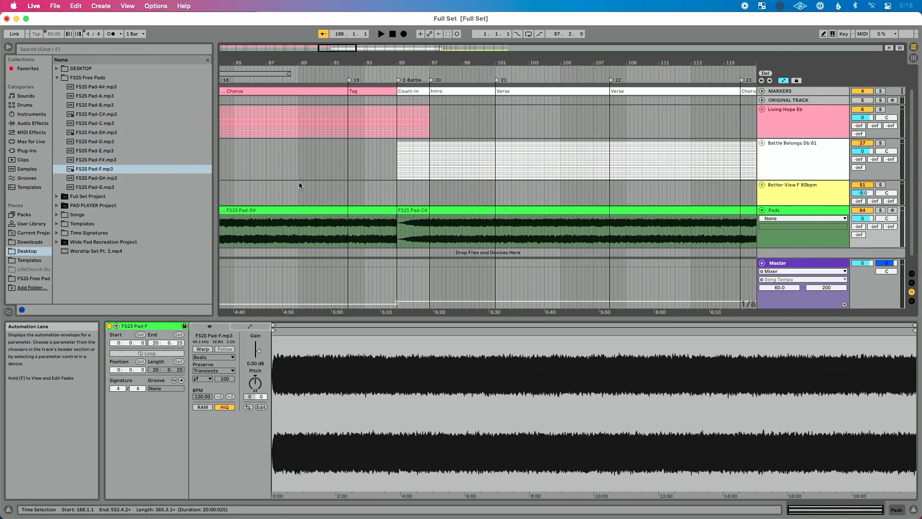
{"action": "left_click", "coordinate": [8, 47]}
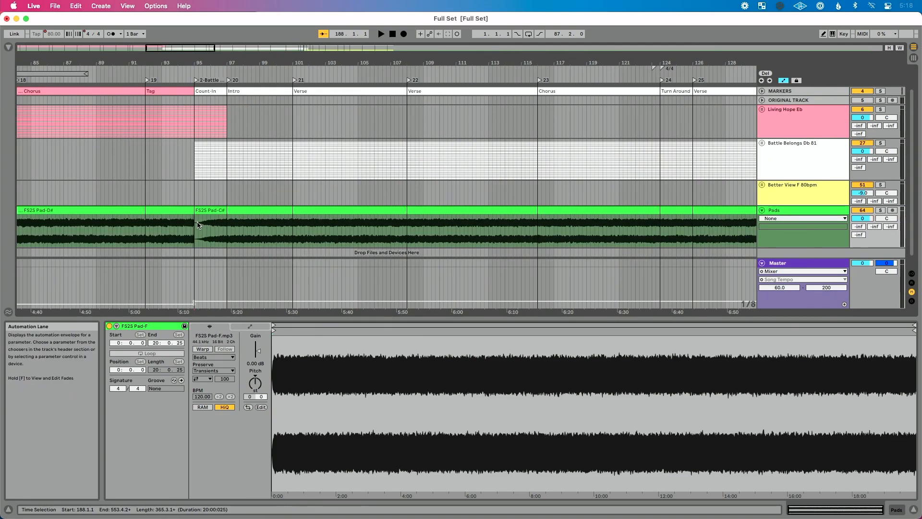
- Play the change from Pad-D# to Pad-C# from about bar 94 into the Battle Belongs count-in, and stop playback
{"action": "scroll", "coordinate": [198, 225], "scroll_direction": "left", "scroll_amount": 1}
{"action": "scroll", "coordinate": [214, 225], "scroll_direction": "up", "scroll_amount": 3}
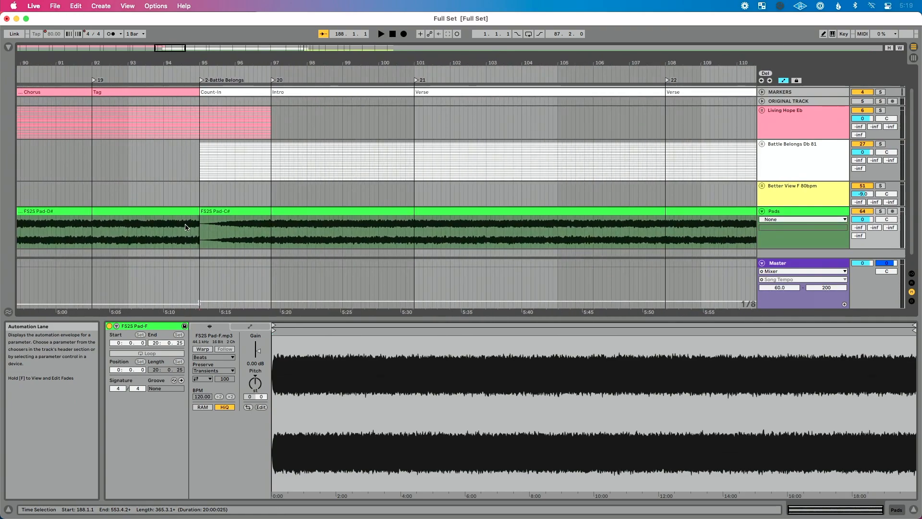
{"action": "scroll", "coordinate": [186, 227], "scroll_direction": "up", "scroll_amount": 3}
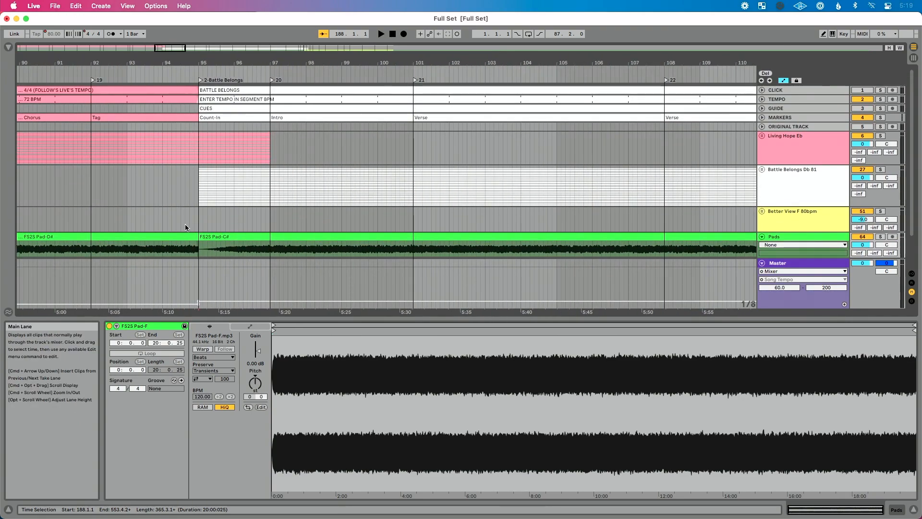
{"action": "left_click", "coordinate": [171, 69]}
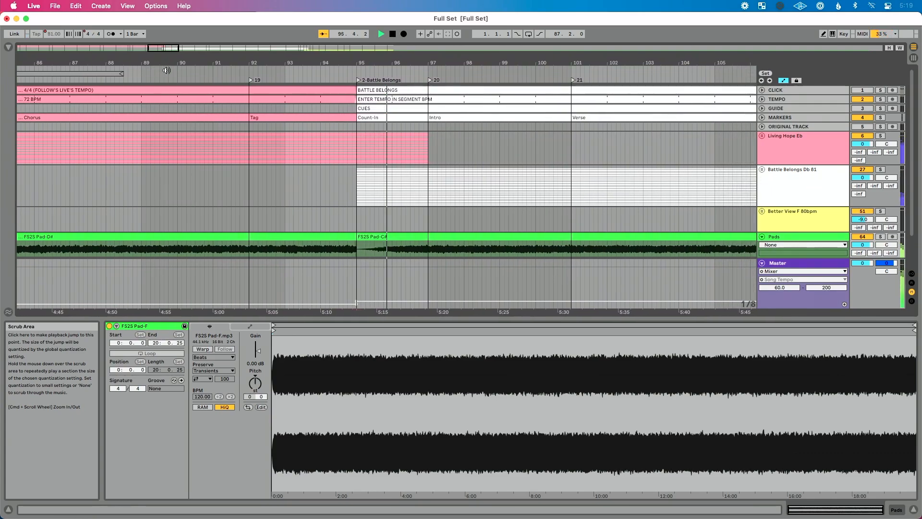
{"action": "key", "text": "space"}
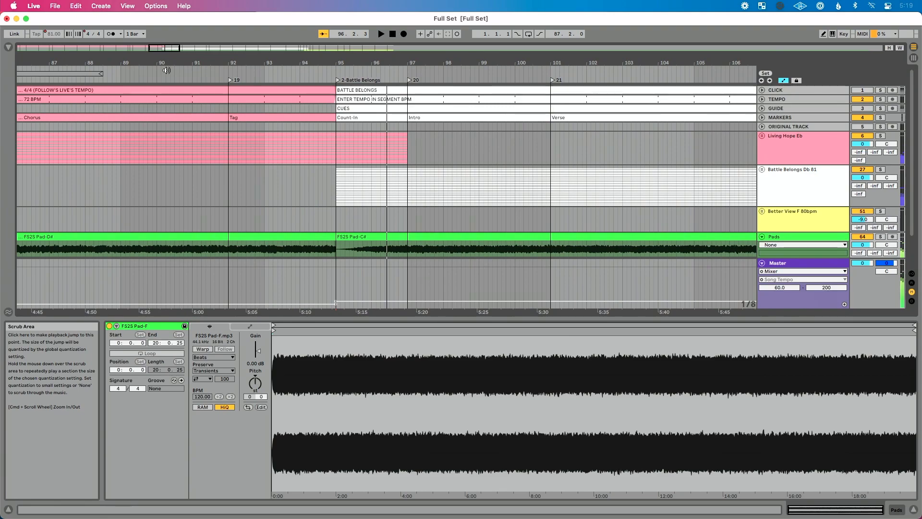
- Trim the fade-in off the Pad-C# clip by moving its start to bar 97, and move the clip back to bar 95
{"action": "scroll", "coordinate": [229, 100], "scroll_direction": "down", "scroll_amount": 3}
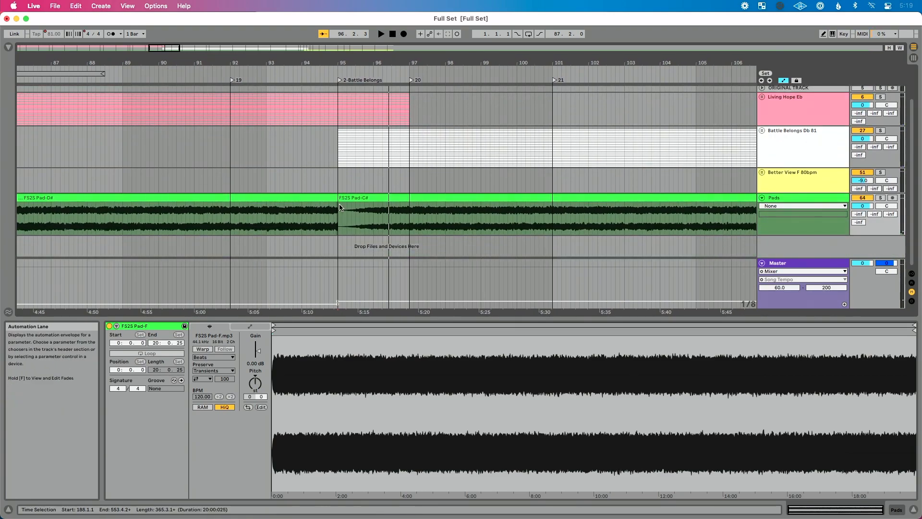
{"action": "scroll", "coordinate": [340, 206], "scroll_direction": "up", "scroll_amount": 3}
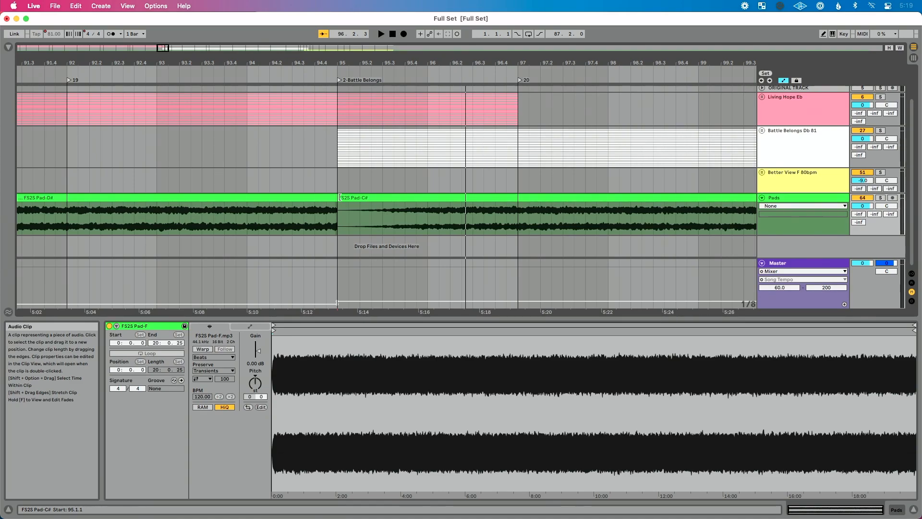
{"action": "left_click_drag", "start_coordinate": [339, 197], "coordinate": [518, 200]}
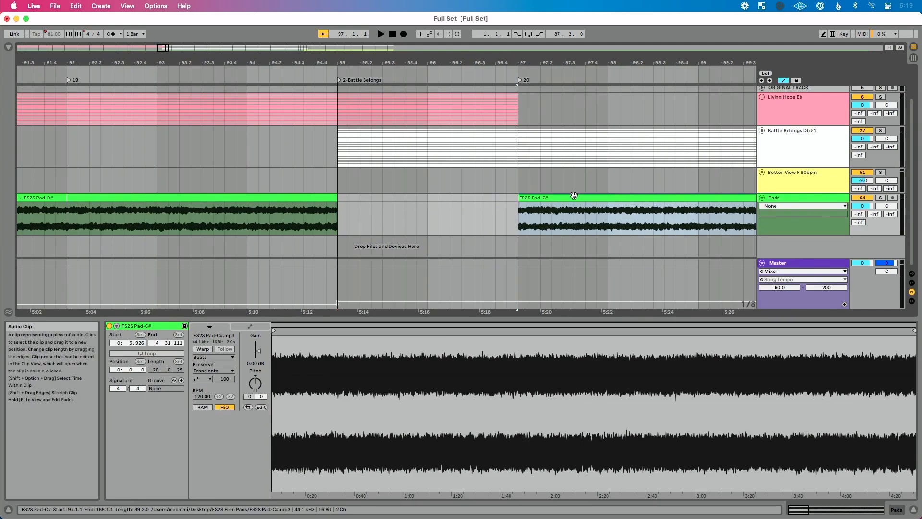
{"action": "left_click_drag", "start_coordinate": [582, 198], "coordinate": [538, 197]}
{"action": "left_click_drag", "start_coordinate": [480, 184], "coordinate": [406, 195]}
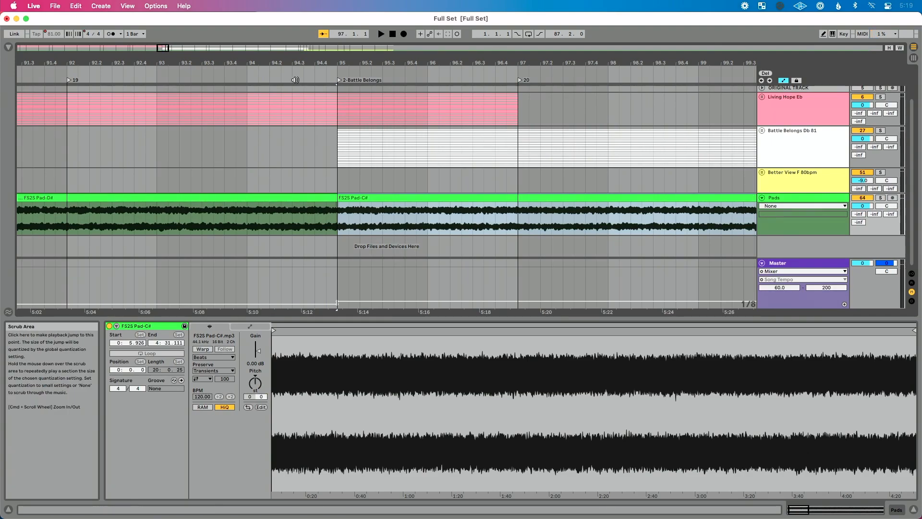
- Play the transition into the trimmed Pad-C# clip from about bar 94, and stop playback after bar 96
{"action": "left_click", "coordinate": [247, 70]}
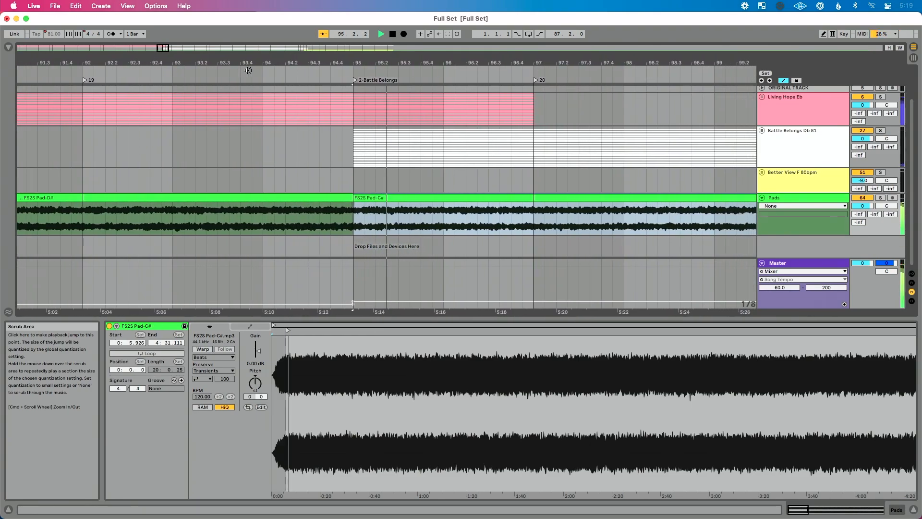
{"action": "key", "text": "space"}
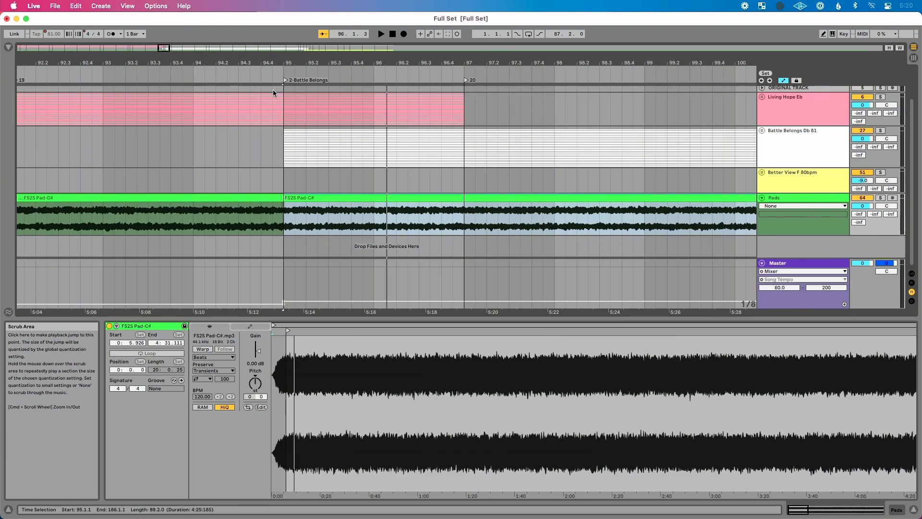
{"action": "scroll", "coordinate": [289, 102], "scroll_direction": "up", "scroll_amount": 4}
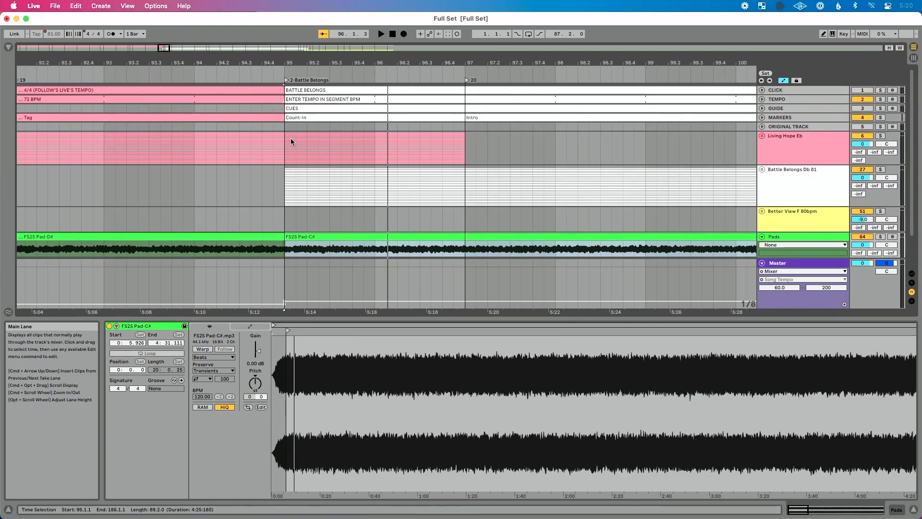
- Extend the end of the Pad-D# clip on the Pads track to bar 95.3, over the start of Pad-C#
{"action": "scroll", "coordinate": [290, 137], "scroll_direction": "down", "scroll_amount": 4}
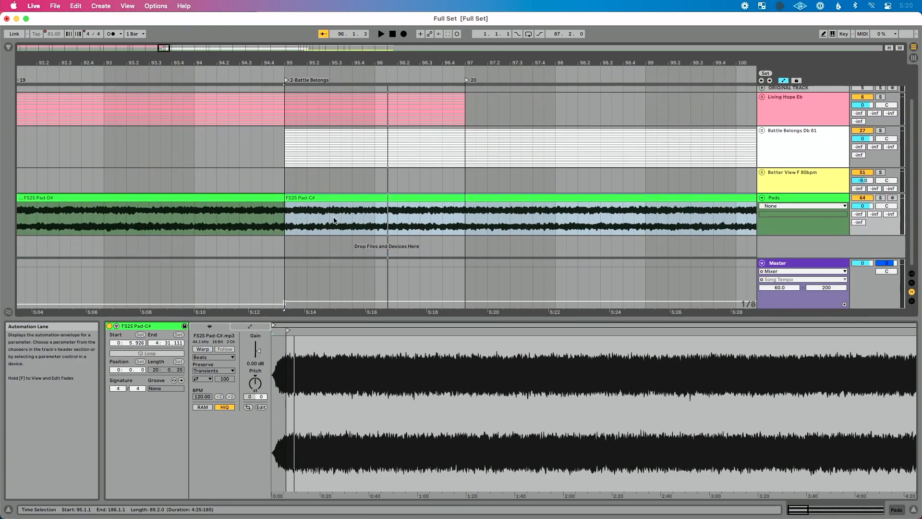
{"action": "scroll", "coordinate": [335, 220], "scroll_direction": "down", "scroll_amount": 3}
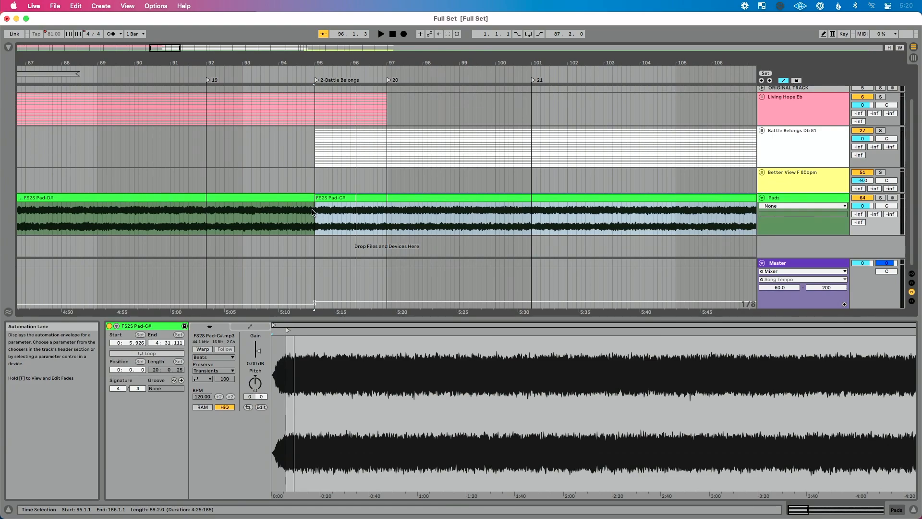
{"action": "scroll", "coordinate": [312, 213], "scroll_direction": "up", "scroll_amount": 5}
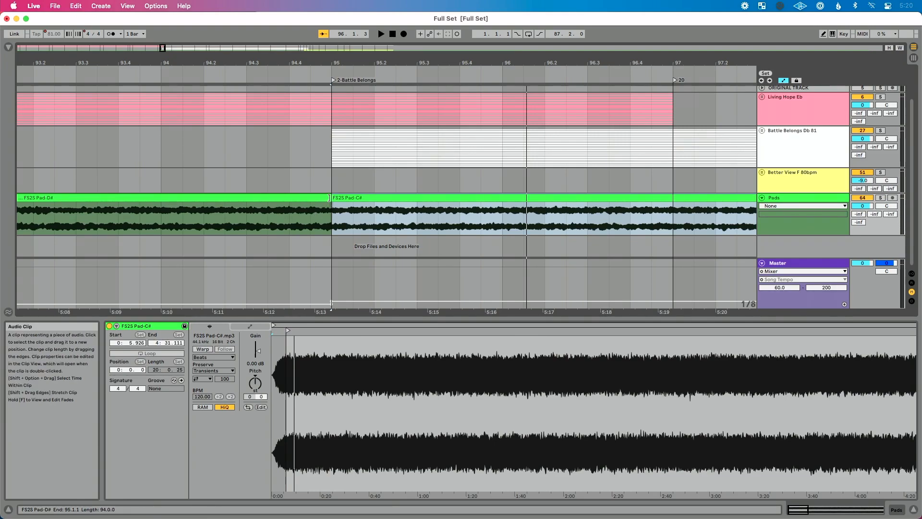
{"action": "left_click", "coordinate": [329, 198]}
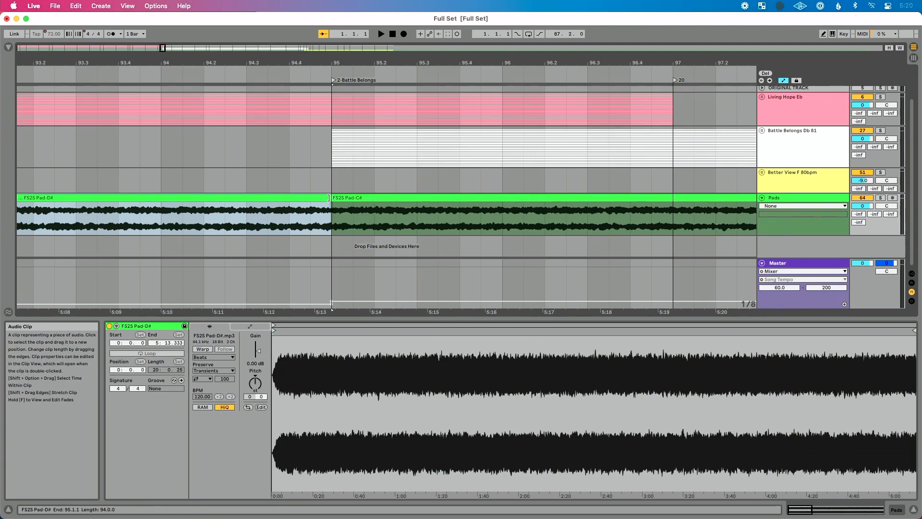
{"action": "left_click", "coordinate": [245, 218]}
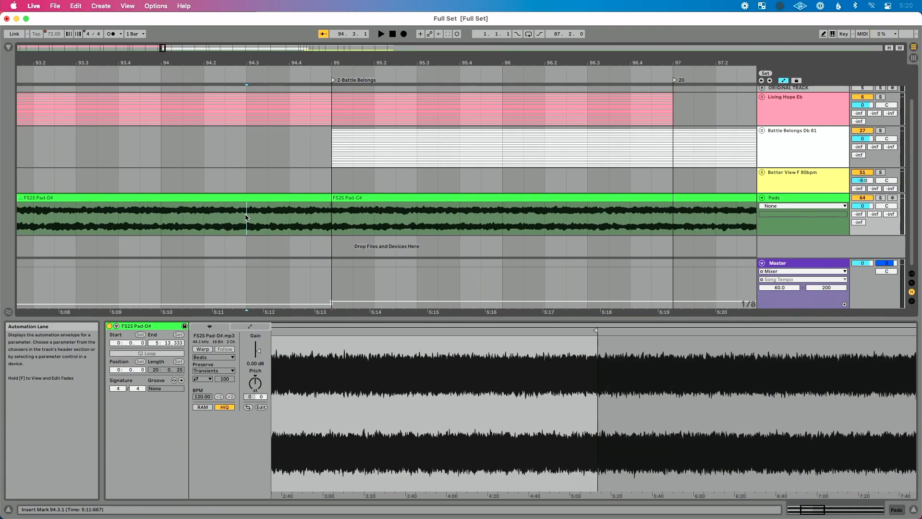
{"action": "left_click_drag", "start_coordinate": [329, 198], "coordinate": [411, 203]}
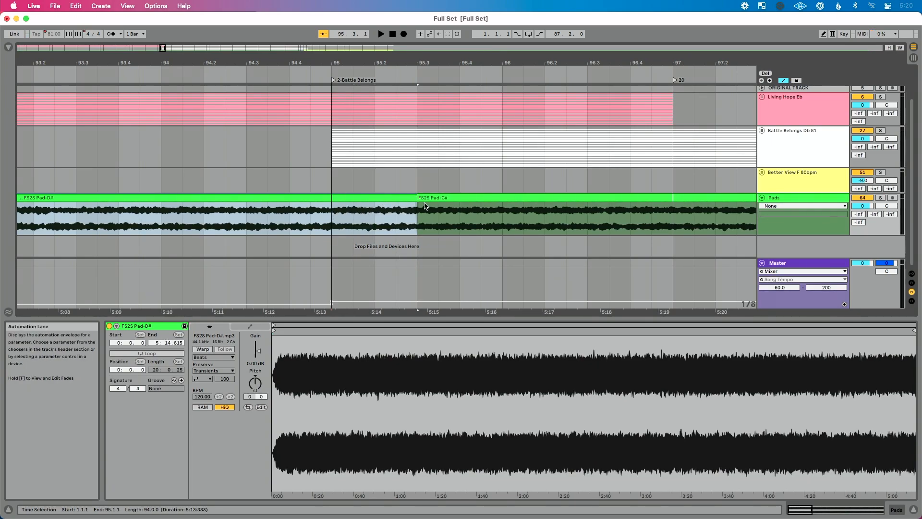
- Select bar 95 to bar 96 across the two pad clips and create a crossfade over that range
{"action": "scroll", "coordinate": [610, 147], "scroll_direction": "up", "scroll_amount": 3}
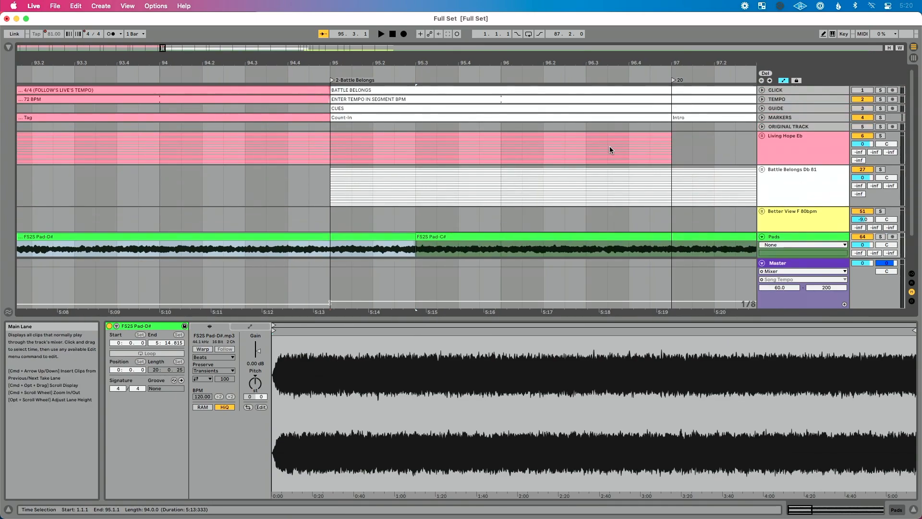
{"action": "scroll", "coordinate": [548, 192], "scroll_direction": "down", "scroll_amount": 2}
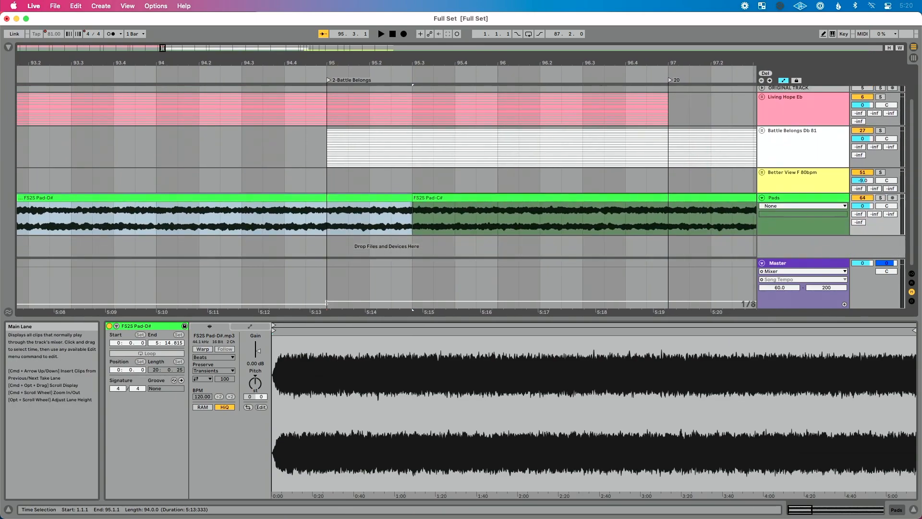
{"action": "left_click", "coordinate": [392, 213]}
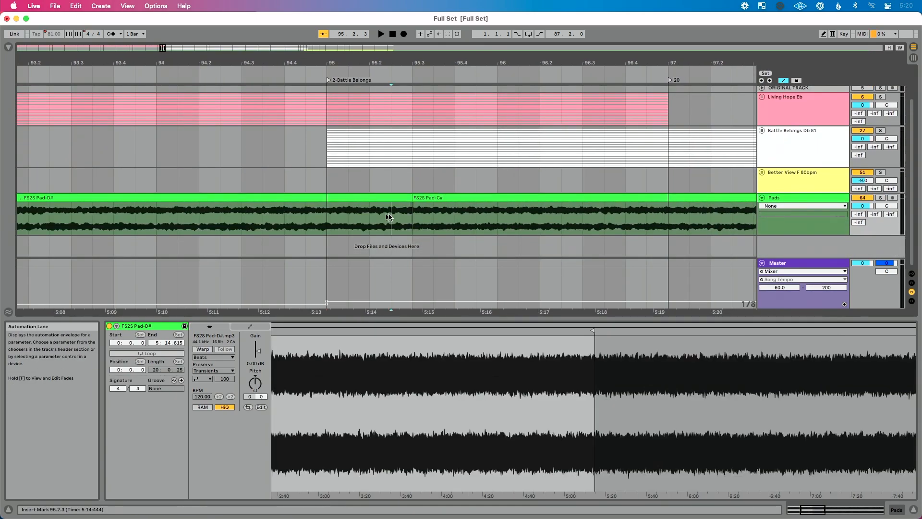
{"action": "left_click", "coordinate": [327, 222]}
{"action": "left_click_drag", "start_coordinate": [330, 221], "coordinate": [490, 219]}
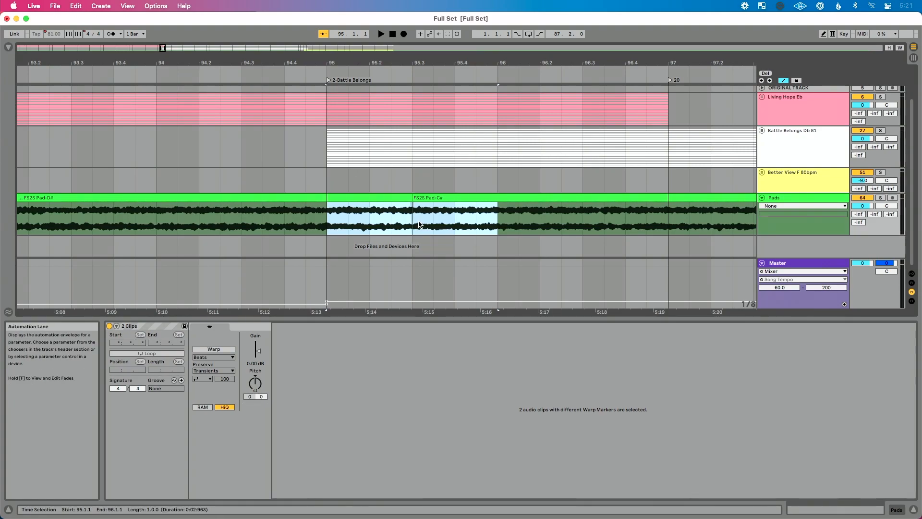
{"action": "key", "text": "alt+super+f"}
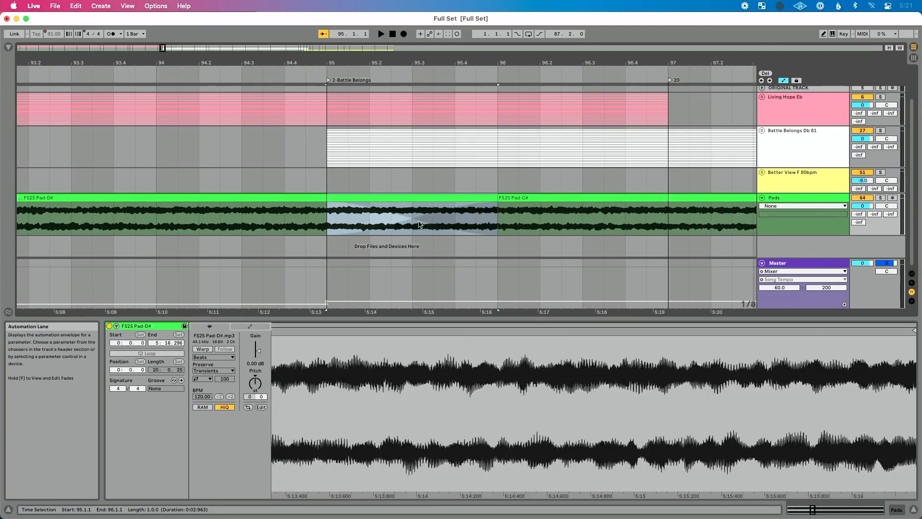
{"action": "scroll", "coordinate": [419, 224], "scroll_direction": "down", "scroll_amount": 5}
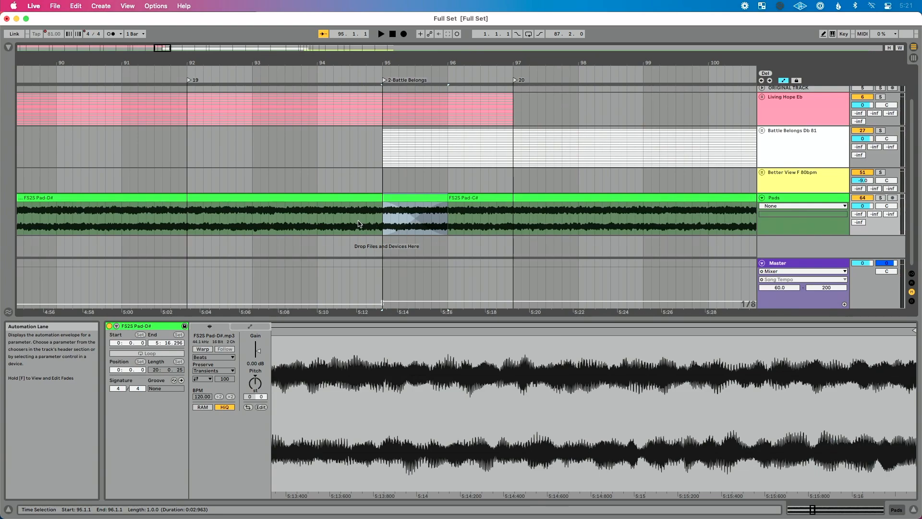
- Hide the automation lanes to expose the pad crossfade, and play the transition from about bar 94
{"action": "left_click", "coordinate": [407, 210]}
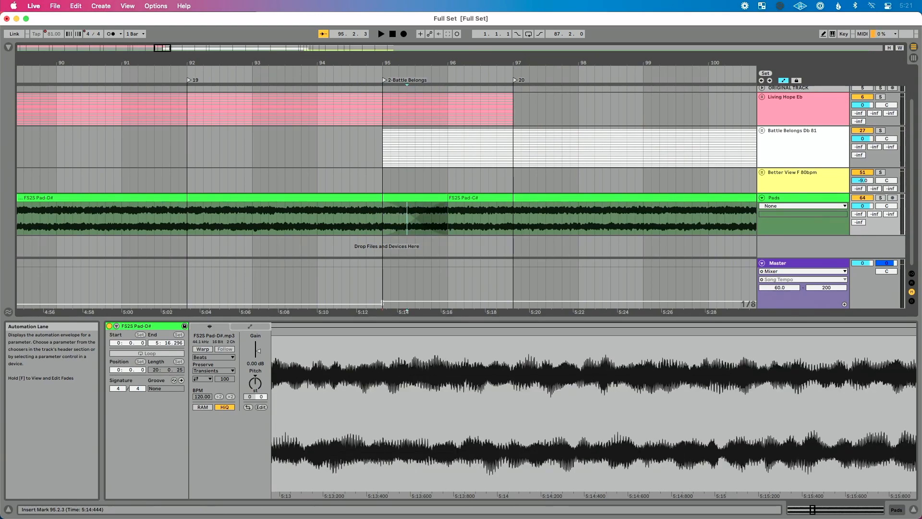
{"action": "key", "text": "a"}
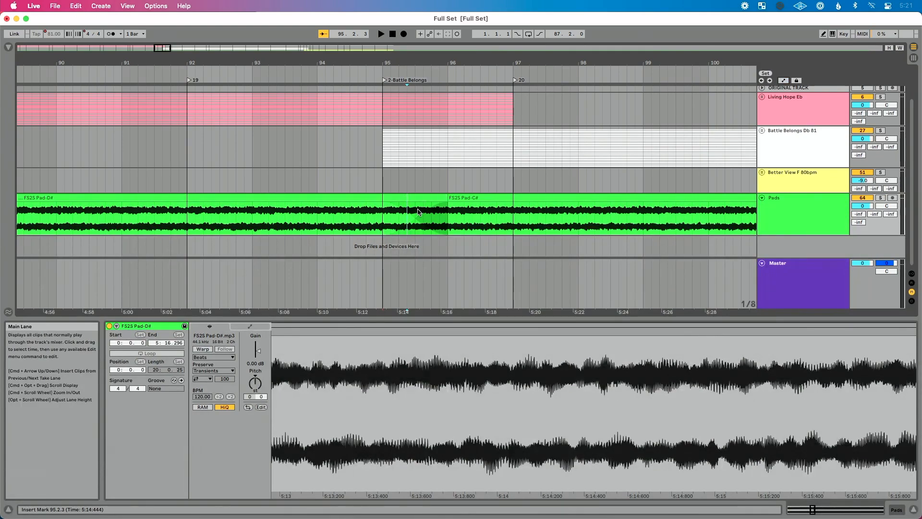
{"action": "mouse_move", "coordinate": [387, 204]}
{"action": "left_mouse_down"}
{"action": "mouse_move", "coordinate": [349, 205]}
{"action": "mouse_move", "coordinate": [391, 206]}
{"action": "mouse_move", "coordinate": [382, 205]}
{"action": "left_mouse_up"}
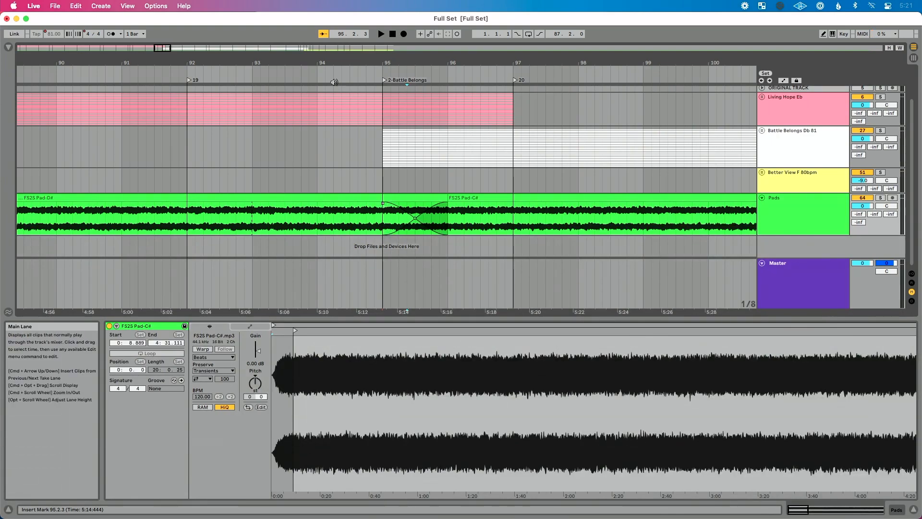
{"action": "left_click", "coordinate": [319, 74]}
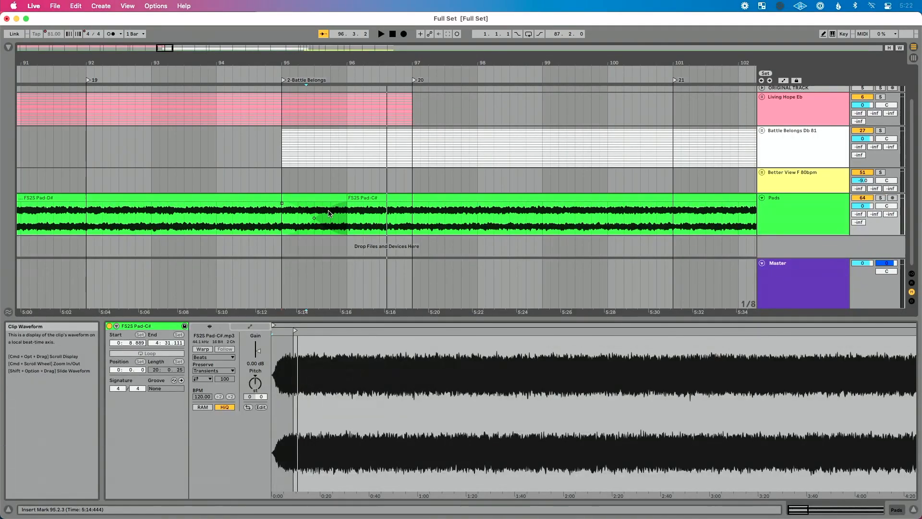
- Toggle the arrangement's automation mode on and off
{"action": "left_click", "coordinate": [784, 80]}
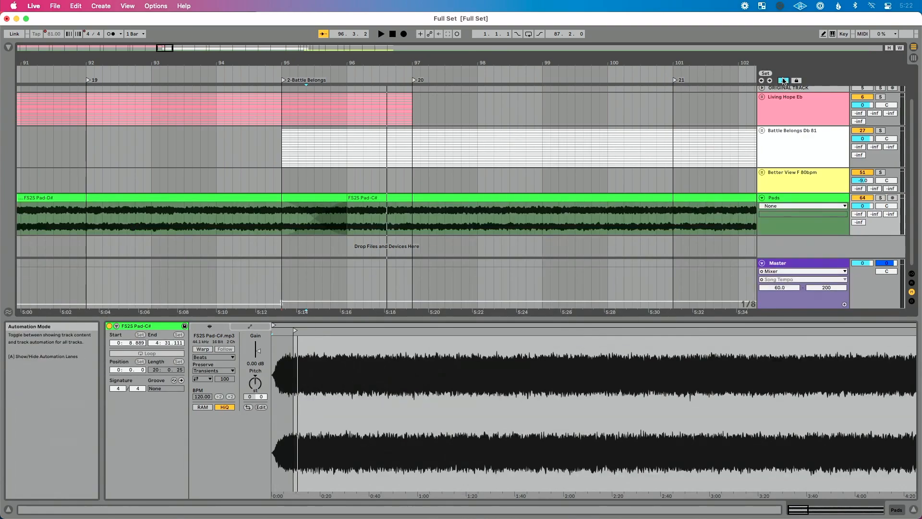
{"action": "left_click", "coordinate": [783, 80]}
{"action": "left_click", "coordinate": [785, 82]}
{"action": "left_click", "coordinate": [786, 83]}
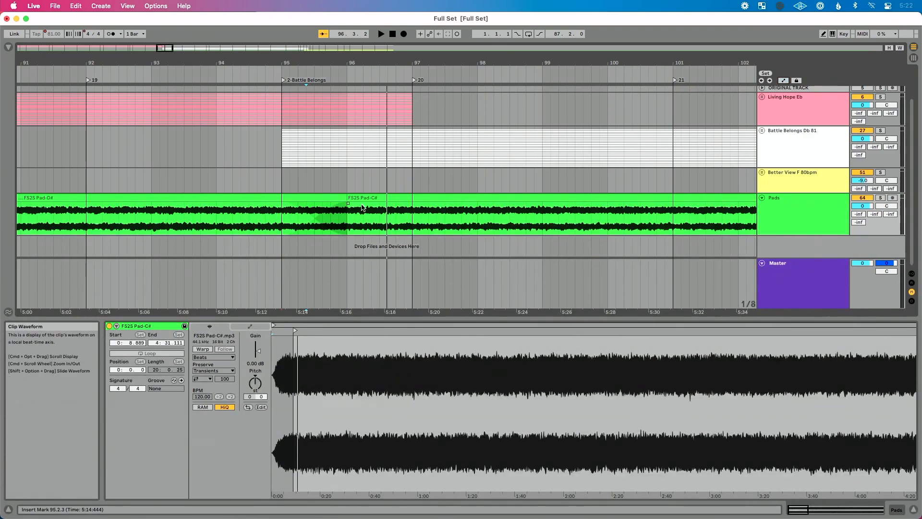
- Lengthen the pad crossfade to run from about bar 94.3 to bar 97, and play it from about bar 94
{"action": "left_click_drag", "start_coordinate": [349, 205], "coordinate": [413, 209]}
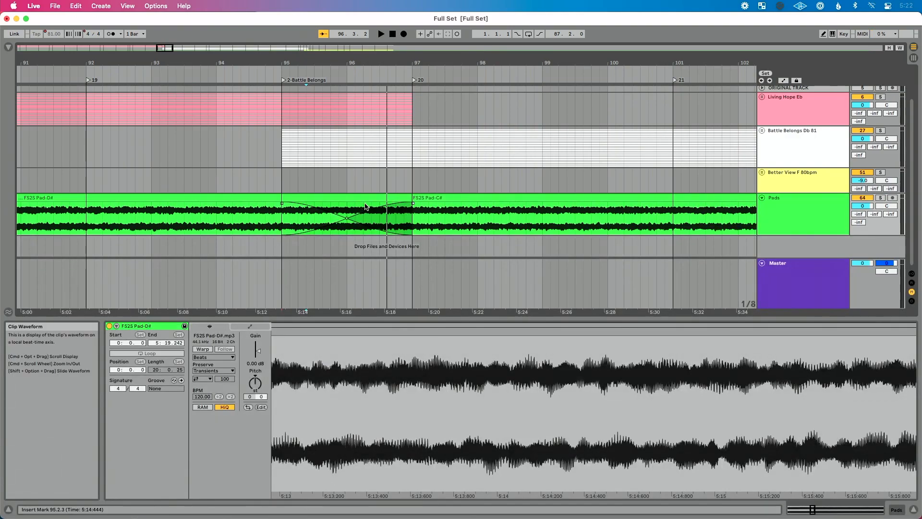
{"action": "left_click_drag", "start_coordinate": [282, 206], "coordinate": [260, 204]}
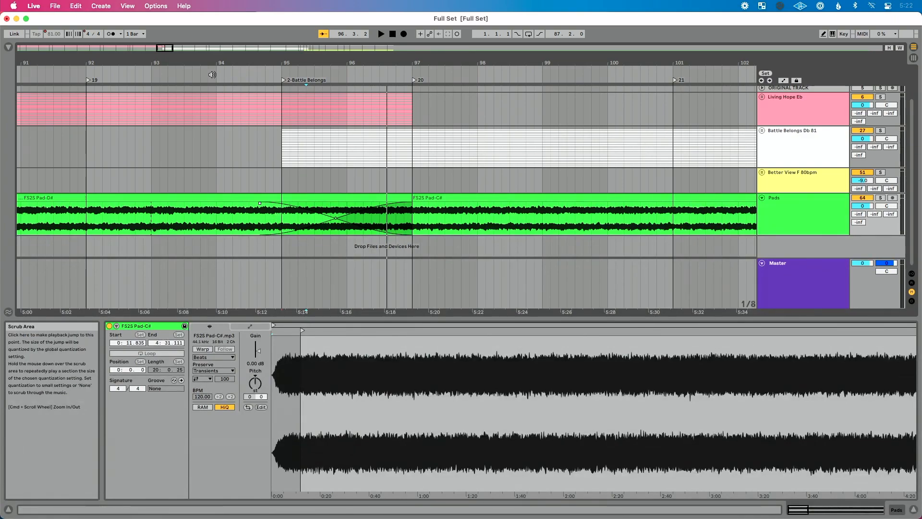
{"action": "left_click", "coordinate": [212, 74]}
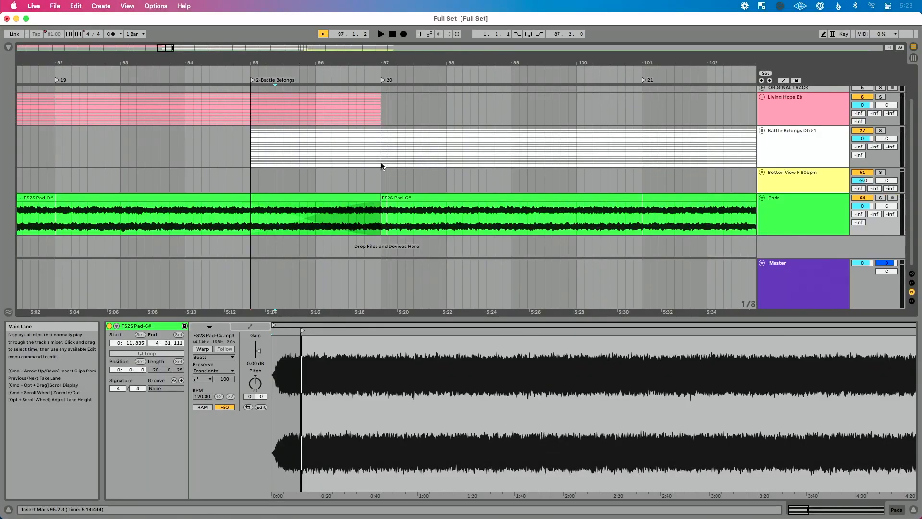
- Play the transition from Battle Belongs into Better View from just before bar 188, and stop playback
{"action": "scroll", "coordinate": [445, 209], "scroll_direction": "right", "scroll_amount": 8}
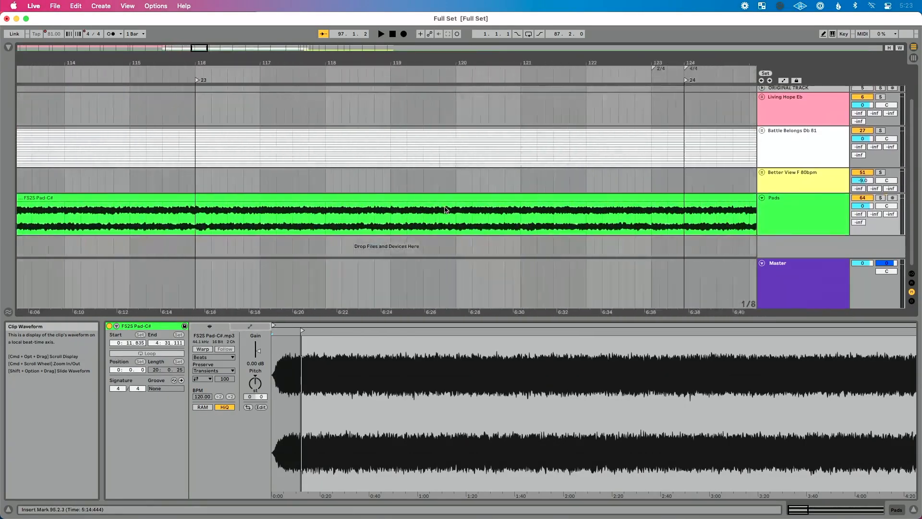
{"action": "scroll", "coordinate": [445, 210], "scroll_direction": "down", "scroll_amount": 4}
{"action": "scroll", "coordinate": [445, 210], "scroll_direction": "down", "scroll_amount": 8}
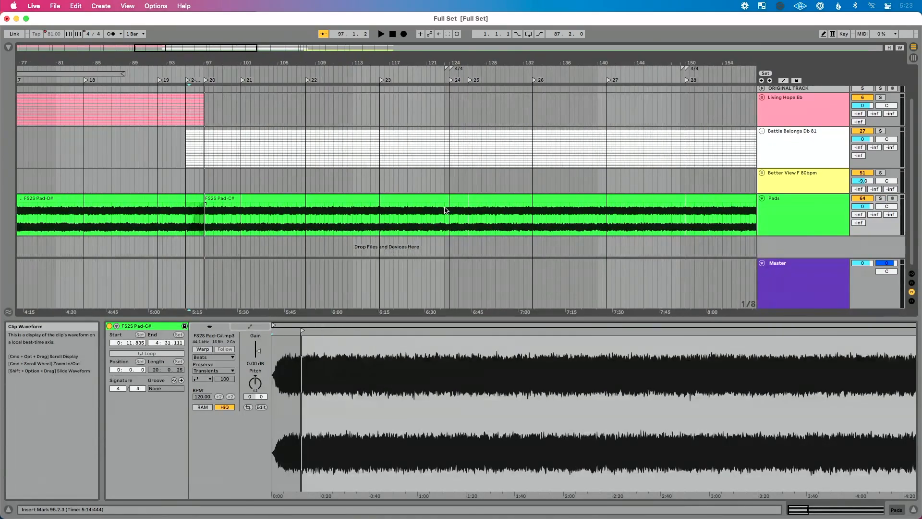
{"action": "scroll", "coordinate": [444, 211], "scroll_direction": "up", "scroll_amount": 3}
{"action": "scroll", "coordinate": [444, 211], "scroll_direction": "right", "scroll_amount": 10}
{"action": "scroll", "coordinate": [444, 207], "scroll_direction": "up", "scroll_amount": 3}
{"action": "scroll", "coordinate": [408, 200], "scroll_direction": "up", "scroll_amount": 3}
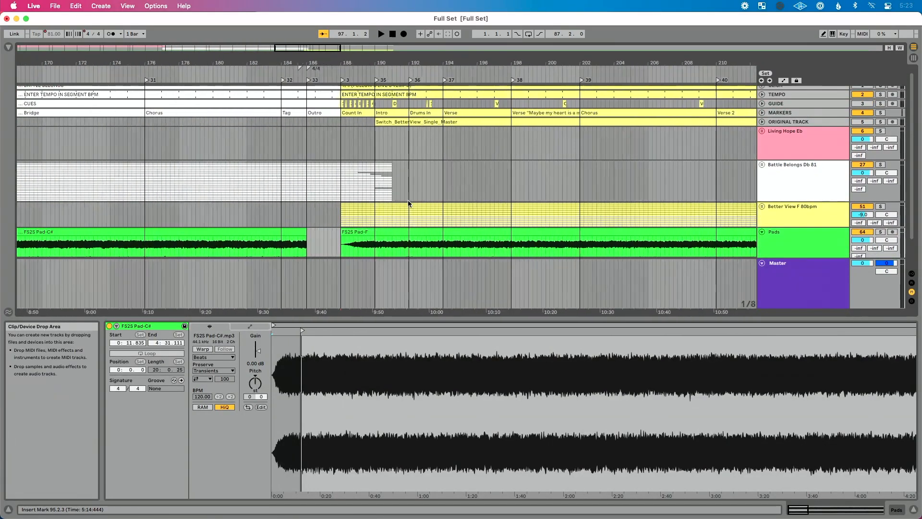
{"action": "scroll", "coordinate": [326, 172], "scroll_direction": "up", "scroll_amount": 1}
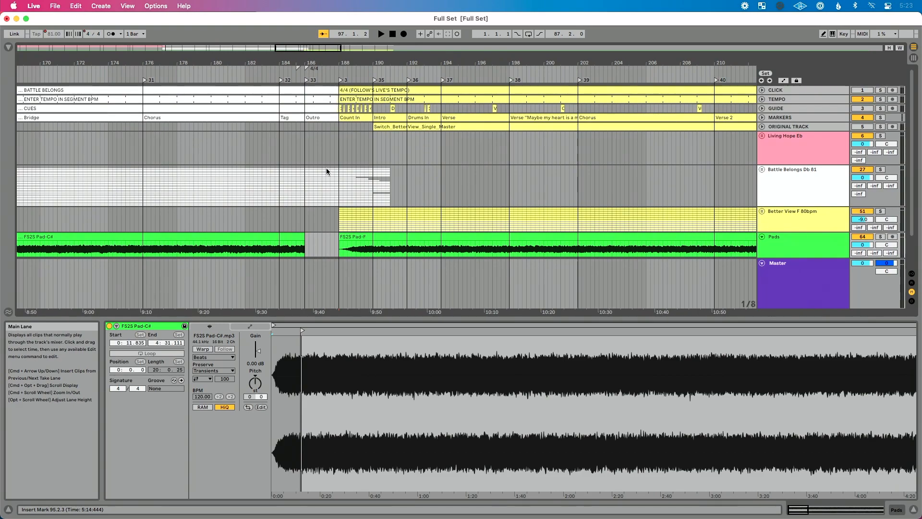
{"action": "scroll", "coordinate": [327, 172], "scroll_direction": "down", "scroll_amount": 3}
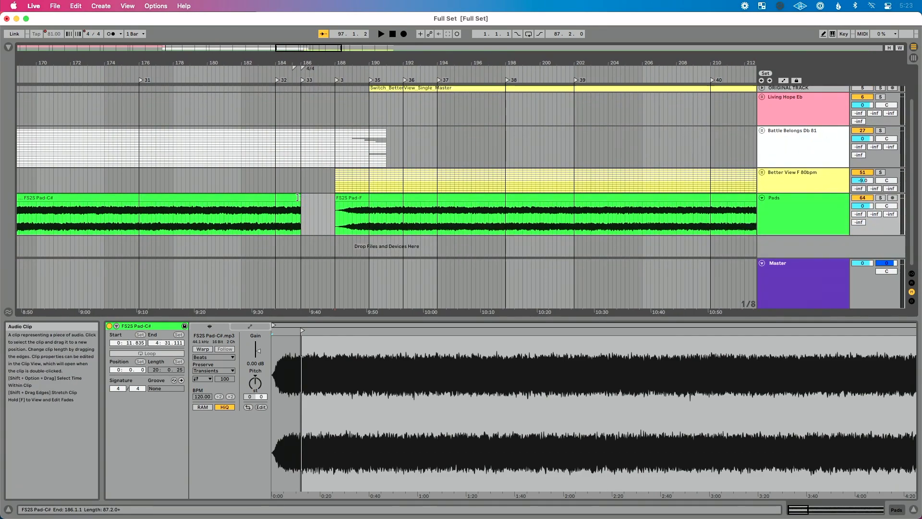
{"action": "scroll", "coordinate": [334, 140], "scroll_direction": "up", "scroll_amount": 3}
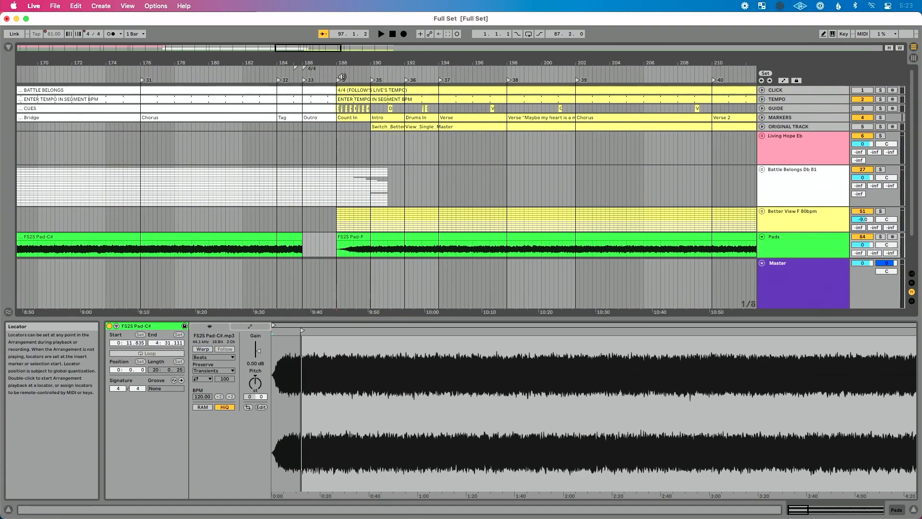
{"action": "left_click", "coordinate": [329, 68]}
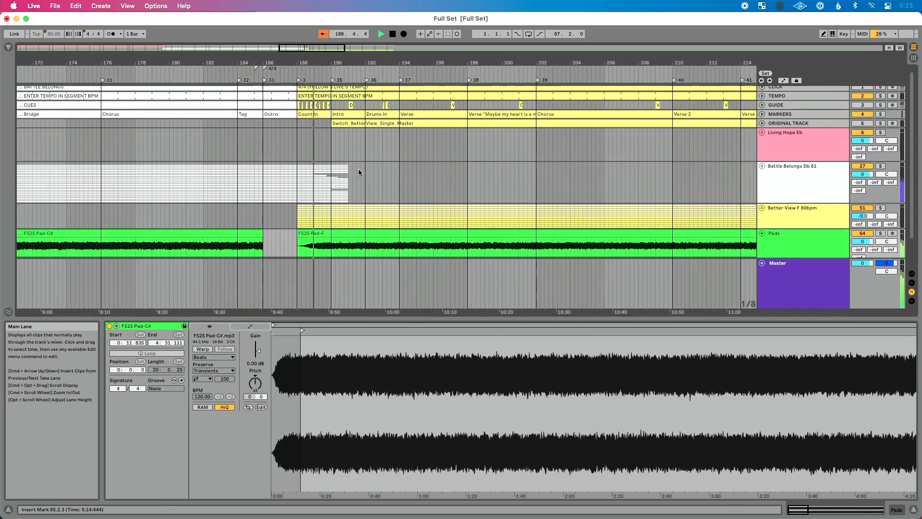
{"action": "key", "text": "space"}
- Insert one bar of silence at bar 188, where the Better View count-in and Pad-F start
{"action": "scroll", "coordinate": [358, 169], "scroll_direction": "up", "scroll_amount": 2}
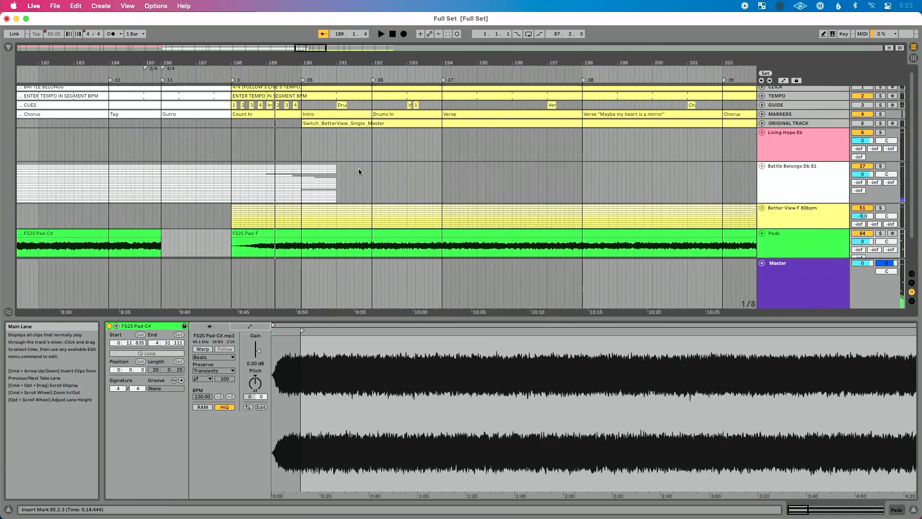
{"action": "scroll", "coordinate": [359, 169], "scroll_direction": "down", "scroll_amount": 3}
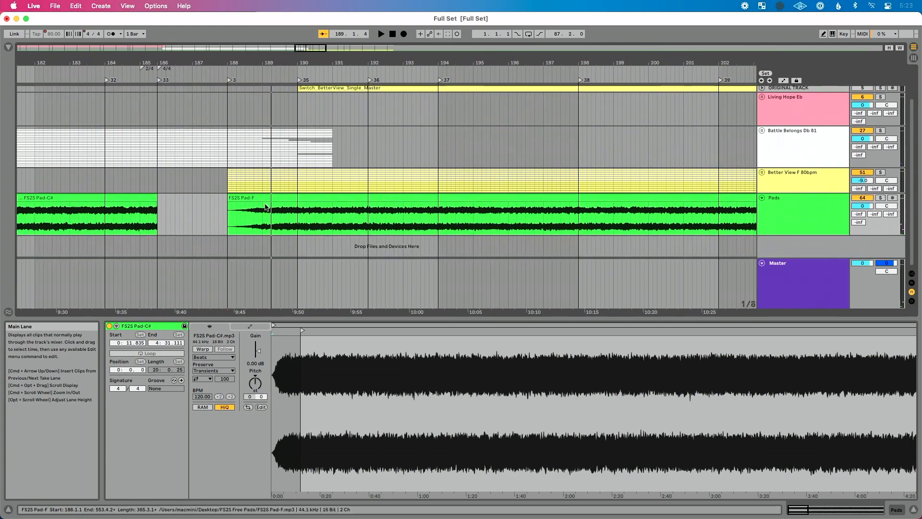
{"action": "left_click", "coordinate": [227, 210]}
{"action": "scroll", "coordinate": [227, 211], "scroll_direction": "up", "scroll_amount": 4}
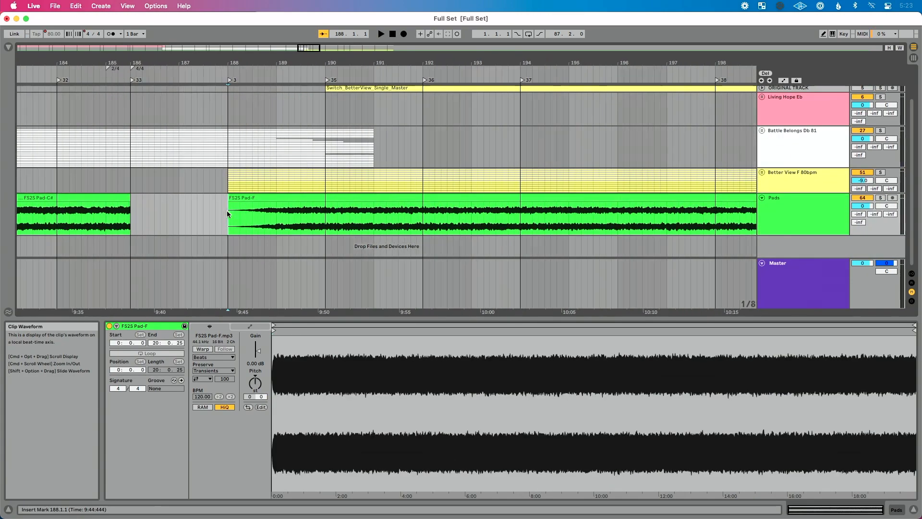
{"action": "scroll", "coordinate": [227, 211], "scroll_direction": "down", "scroll_amount": 4}
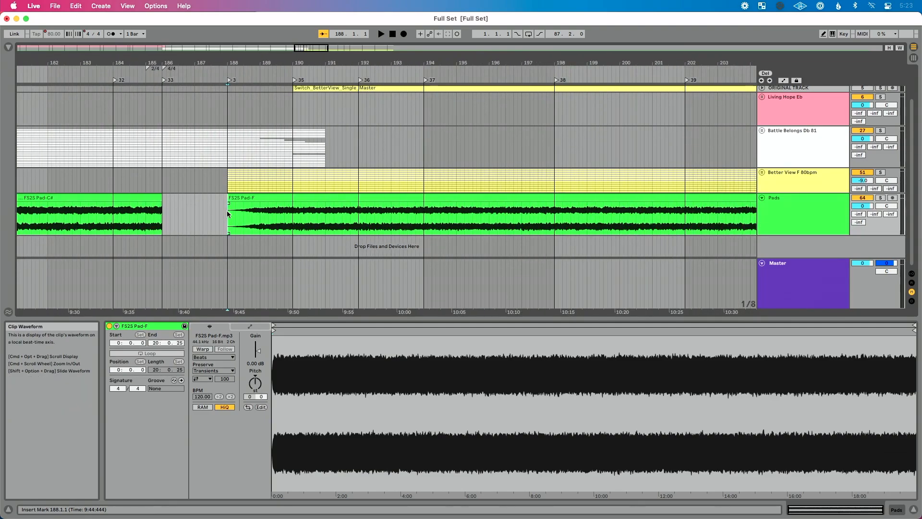
{"action": "key", "text": "super+i"}
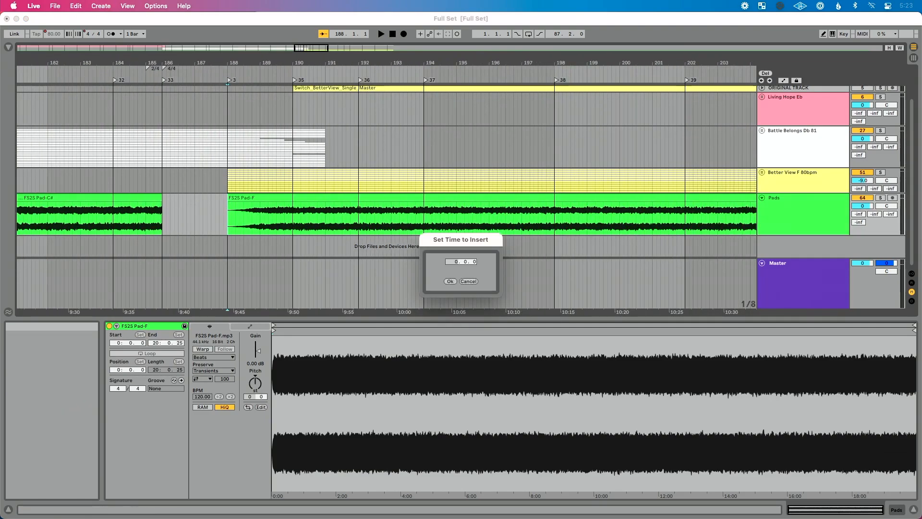
{"action": "left_click", "coordinate": [450, 281]}
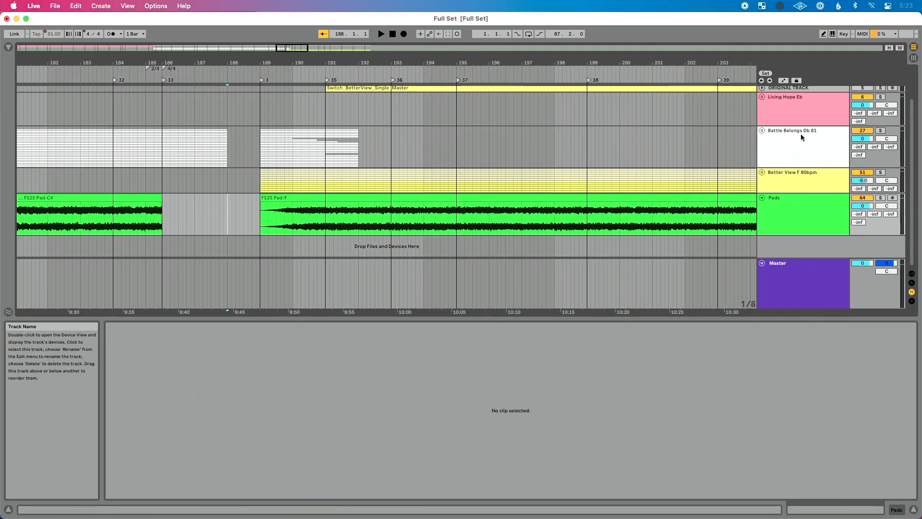
{"action": "scroll", "coordinate": [539, 111], "scroll_direction": "up", "scroll_amount": 3}
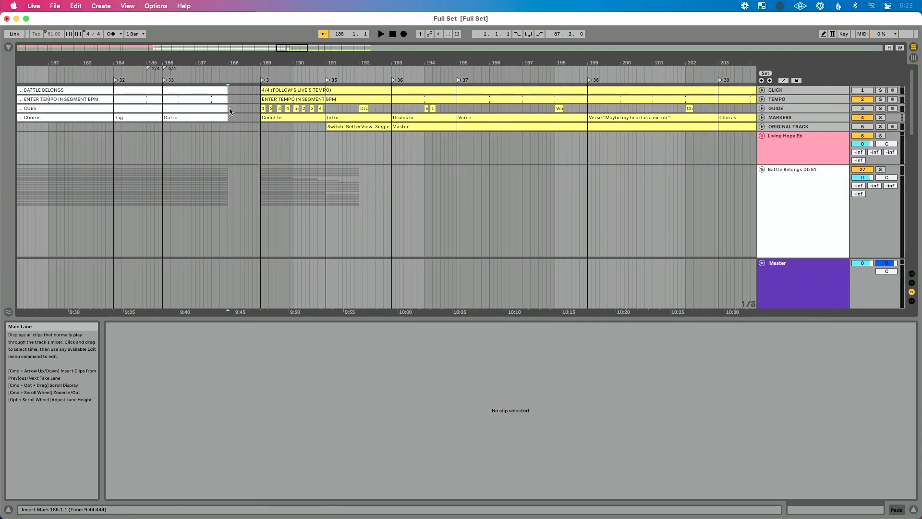
- Select the Battle Belongs stem tail clips at bar 189, from ACOUSTIC through VOCAL_FX, and move them one bar earlier to bar 188
{"action": "scroll", "coordinate": [262, 186], "scroll_direction": "down", "scroll_amount": 5}
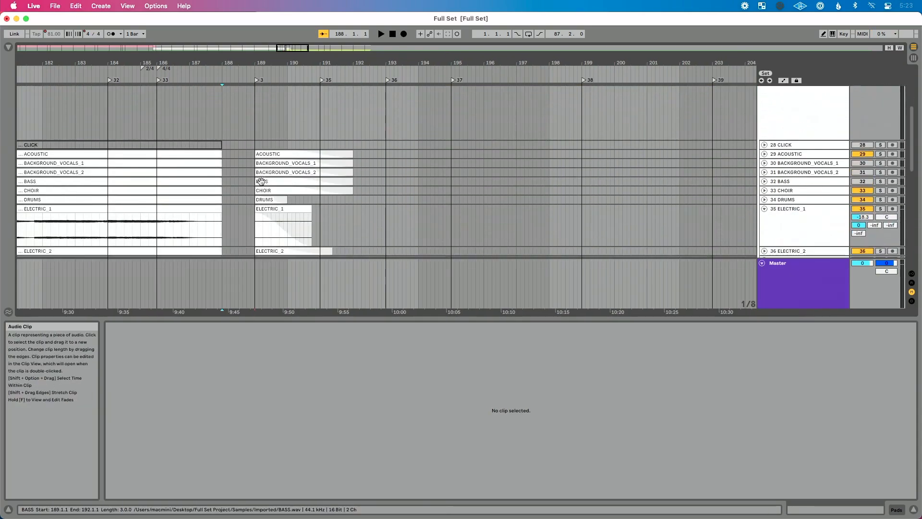
{"action": "left_click", "coordinate": [278, 154]}
{"action": "scroll", "coordinate": [278, 154], "scroll_direction": "down", "scroll_amount": 6}
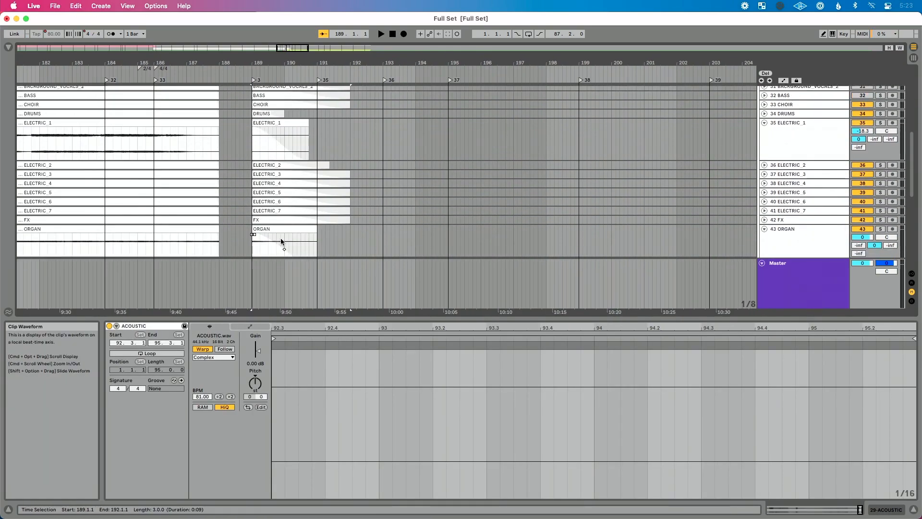
{"action": "left_click", "coordinate": [276, 225], "text": "shift"}
{"action": "scroll", "coordinate": [275, 216], "scroll_direction": "down", "scroll_amount": 6}
{"action": "left_click", "coordinate": [272, 191], "text": "shift"}
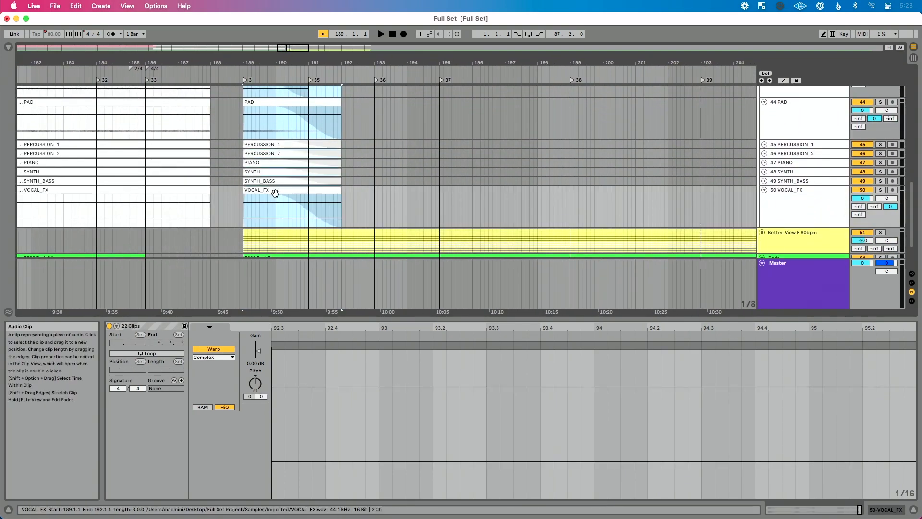
{"action": "scroll", "coordinate": [275, 192], "scroll_direction": "up", "scroll_amount": 8}
{"action": "scroll", "coordinate": [275, 192], "scroll_direction": "up", "scroll_amount": 5}
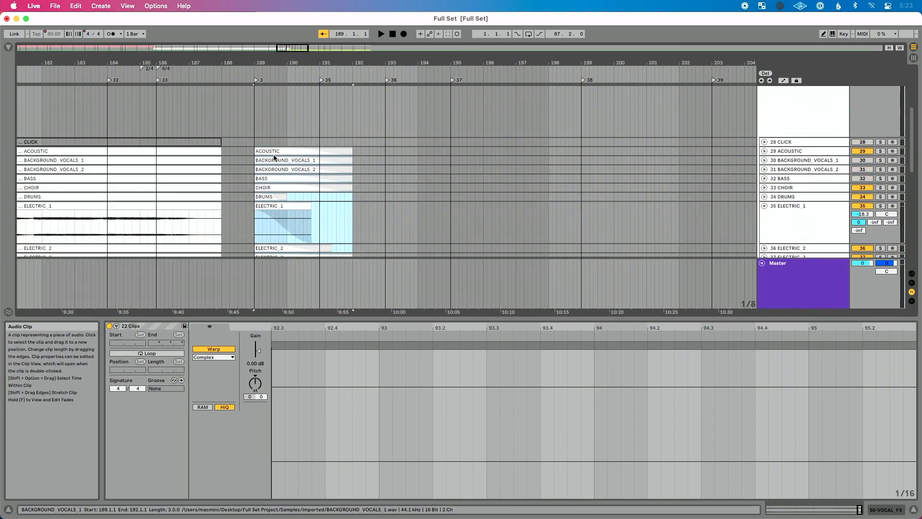
{"action": "left_click_drag", "start_coordinate": [275, 158], "coordinate": [246, 153]}
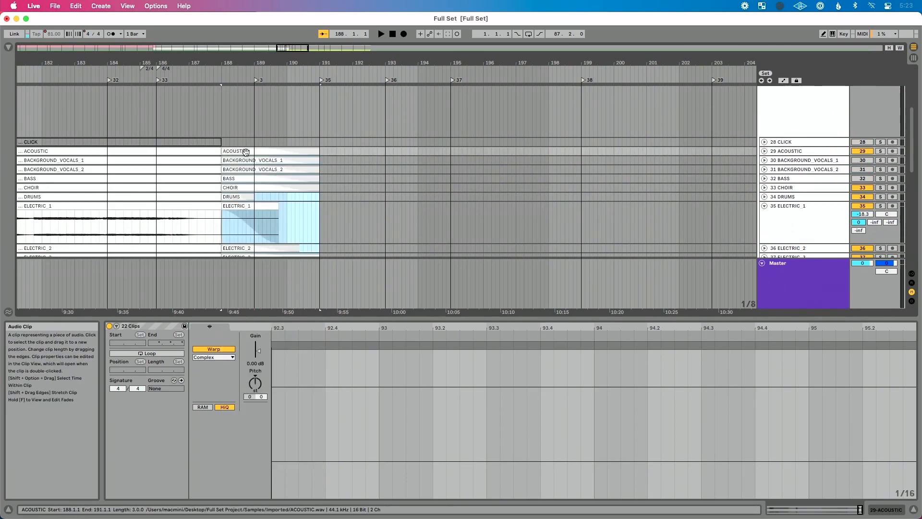
- Extend the Battle Belongs tempo clip across the inserted gap so it ends at bar 189
{"action": "scroll", "coordinate": [246, 151], "scroll_direction": "down", "scroll_amount": 6}
{"action": "scroll", "coordinate": [245, 153], "scroll_direction": "down", "scroll_amount": 5}
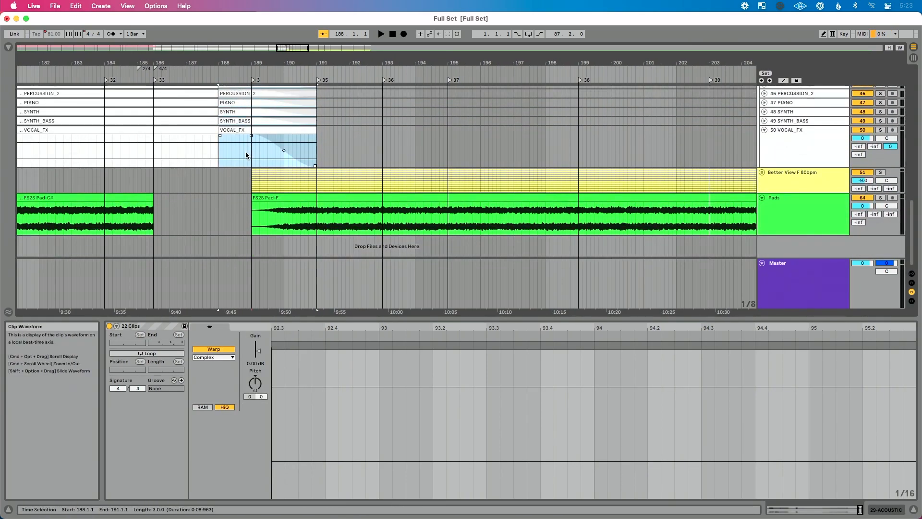
{"action": "scroll", "coordinate": [246, 152], "scroll_direction": "up", "scroll_amount": 10}
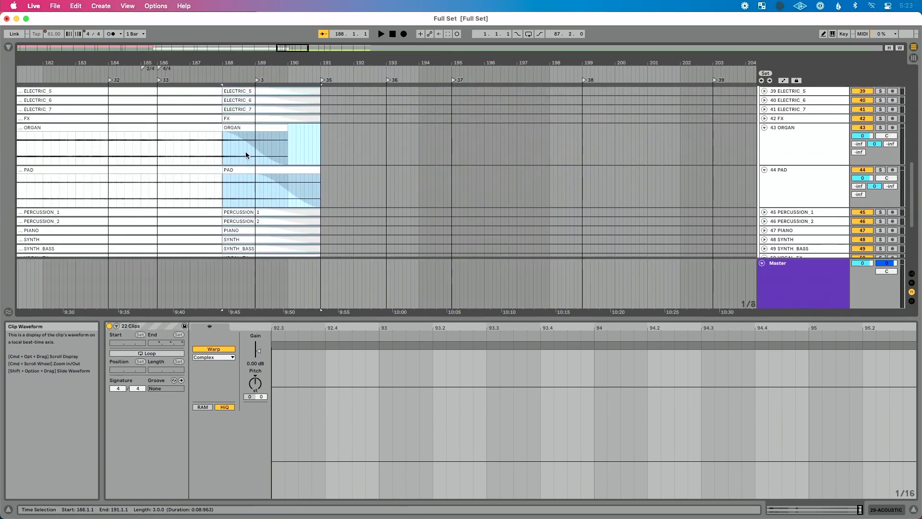
{"action": "scroll", "coordinate": [246, 151], "scroll_direction": "up", "scroll_amount": 10}
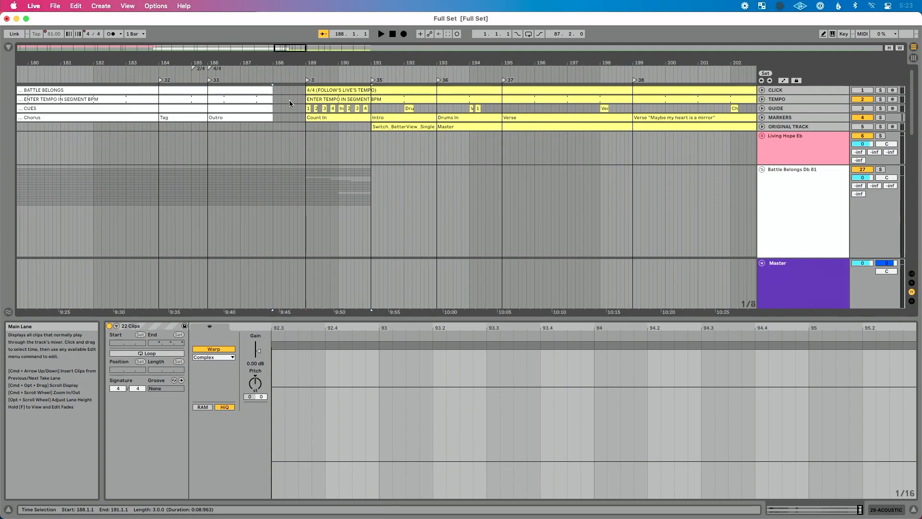
{"action": "left_click_drag", "start_coordinate": [274, 100], "coordinate": [302, 98]}
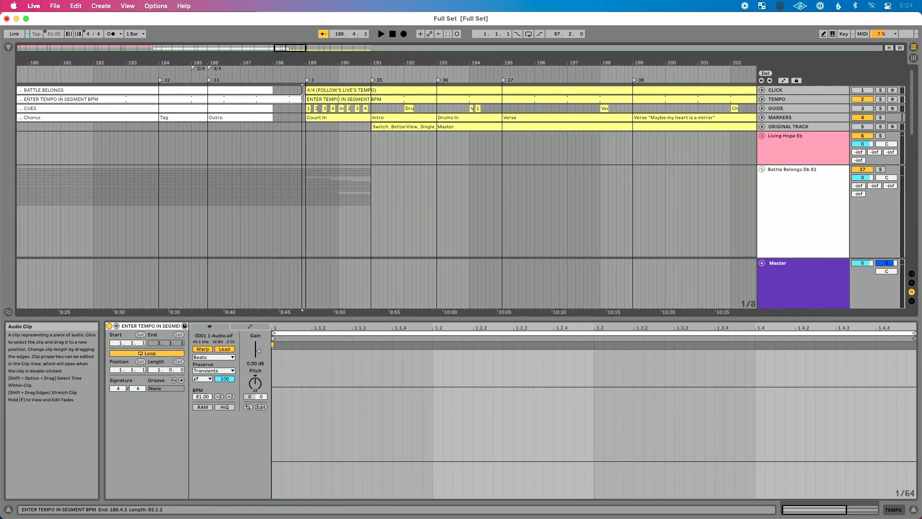
- Trim one bar of fade-in off the start of the Pad-F clip and move the clip to start at bar 189
{"action": "scroll", "coordinate": [293, 102], "scroll_direction": "down", "scroll_amount": 20}
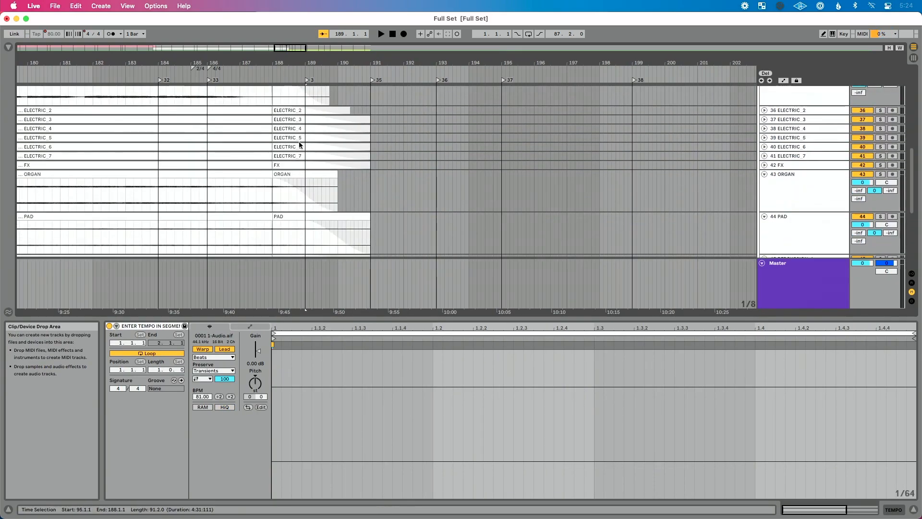
{"action": "scroll", "coordinate": [300, 144], "scroll_direction": "down", "scroll_amount": 3}
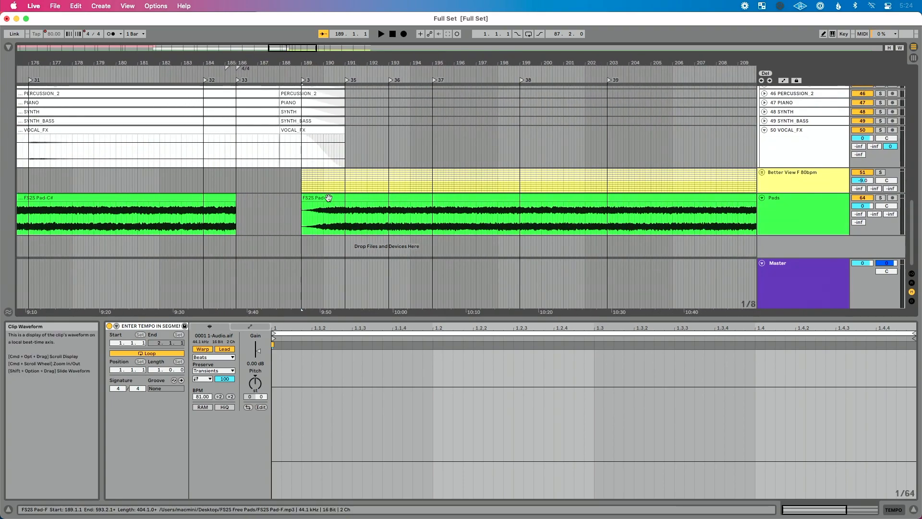
{"action": "left_click_drag", "start_coordinate": [305, 198], "coordinate": [327, 199]}
{"action": "scroll", "coordinate": [326, 199], "scroll_direction": "up", "scroll_amount": 20}
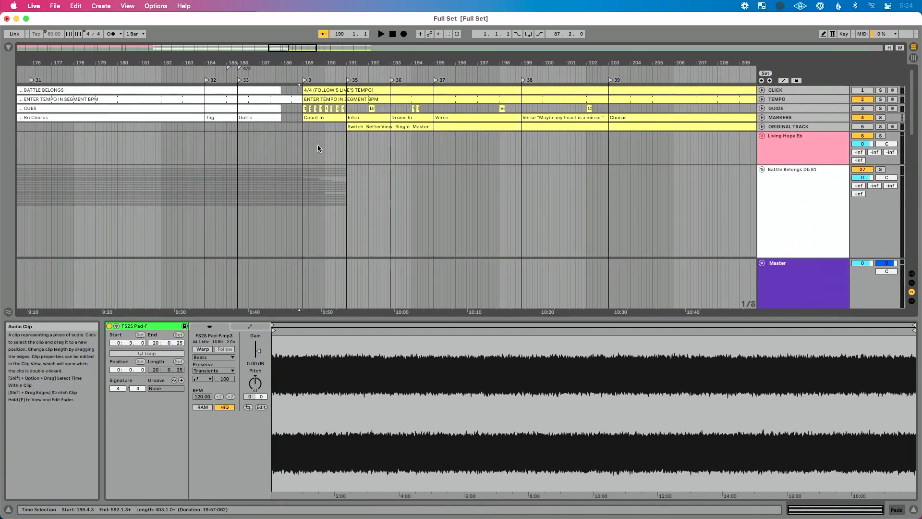
{"action": "scroll", "coordinate": [317, 143], "scroll_direction": "down", "scroll_amount": 20}
{"action": "scroll", "coordinate": [318, 145], "scroll_direction": "down", "scroll_amount": 1}
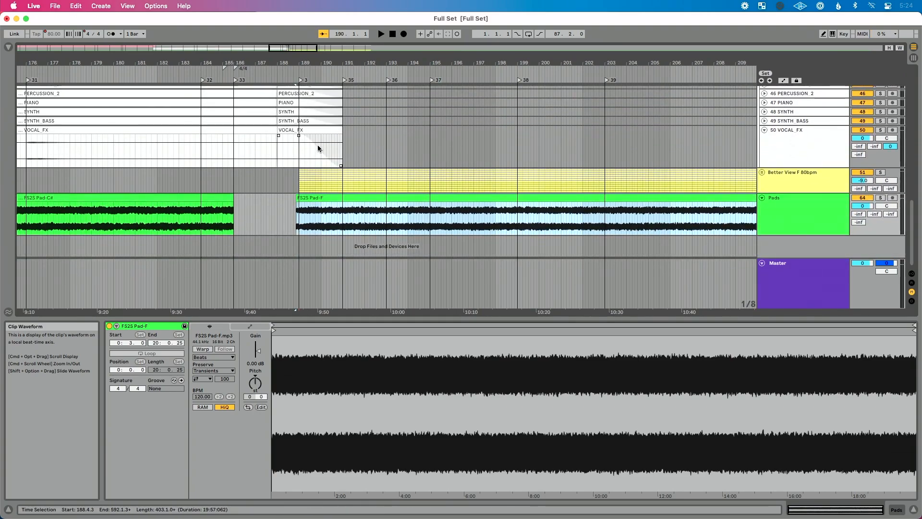
{"action": "left_click_drag", "start_coordinate": [318, 198], "coordinate": [323, 204]}
- Extend the Pad-C# clip to meet Pad-F at bar 189, and crossfade the two pads from bar 188 to bar 190
{"action": "left_click_drag", "start_coordinate": [234, 197], "coordinate": [299, 197]}
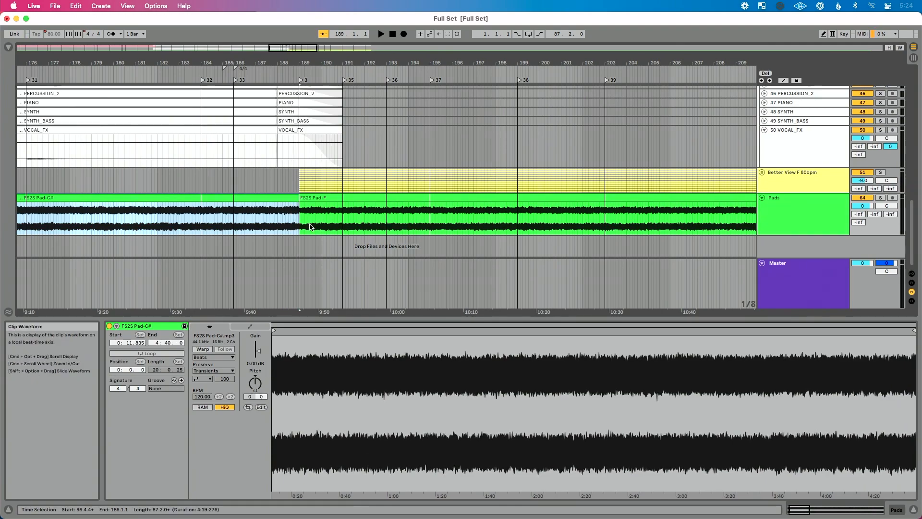
{"action": "scroll", "coordinate": [310, 227], "scroll_direction": "up", "scroll_amount": 5}
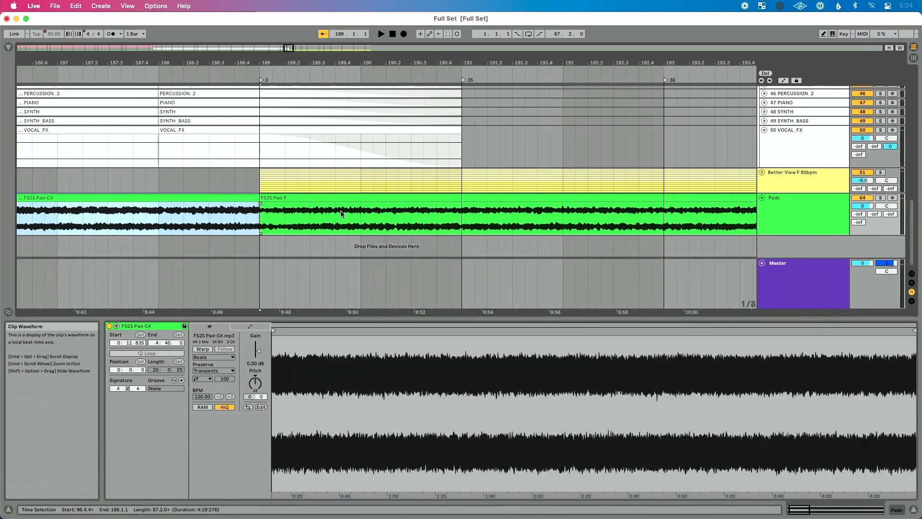
{"action": "left_click", "coordinate": [183, 224]}
{"action": "left_click", "coordinate": [160, 220]}
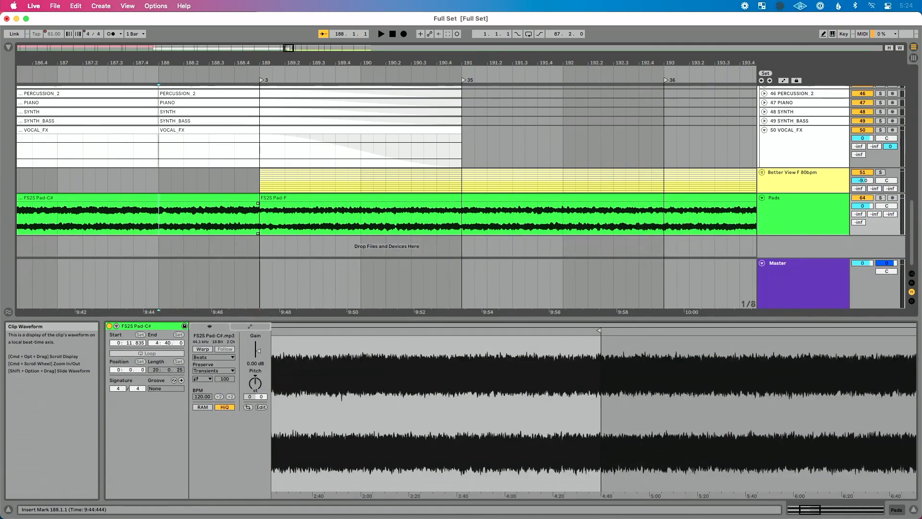
{"action": "left_click_drag", "start_coordinate": [161, 219], "coordinate": [359, 221]}
{"action": "left_click", "coordinate": [335, 224]}
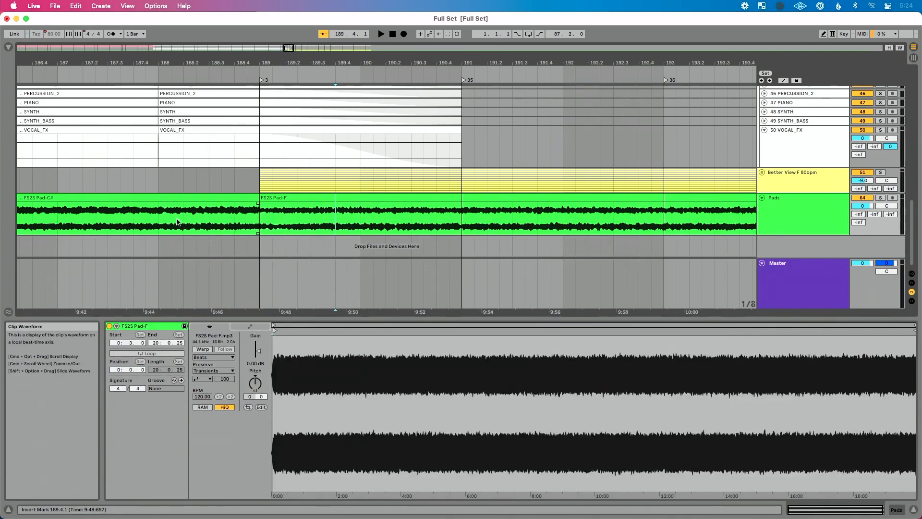
{"action": "left_click", "coordinate": [158, 220]}
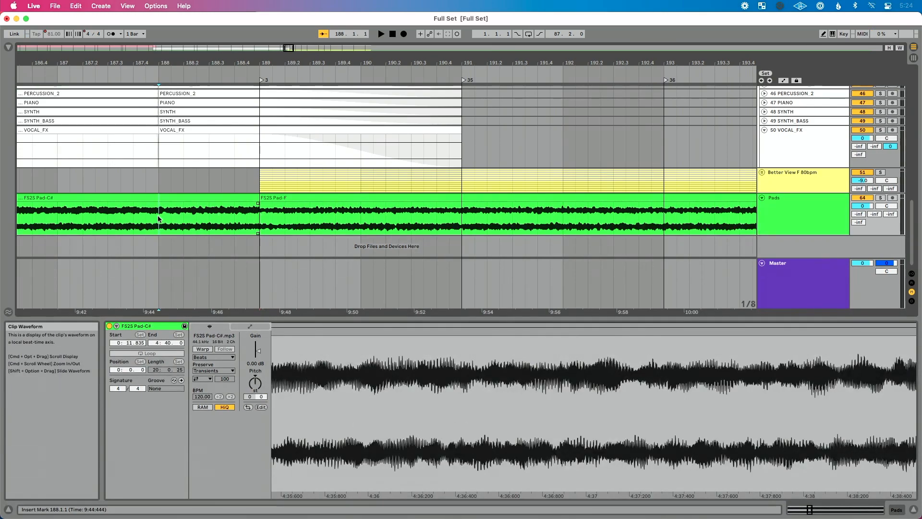
{"action": "left_click_drag", "start_coordinate": [165, 218], "coordinate": [360, 220]}
{"action": "key", "text": "super+alt+f"}
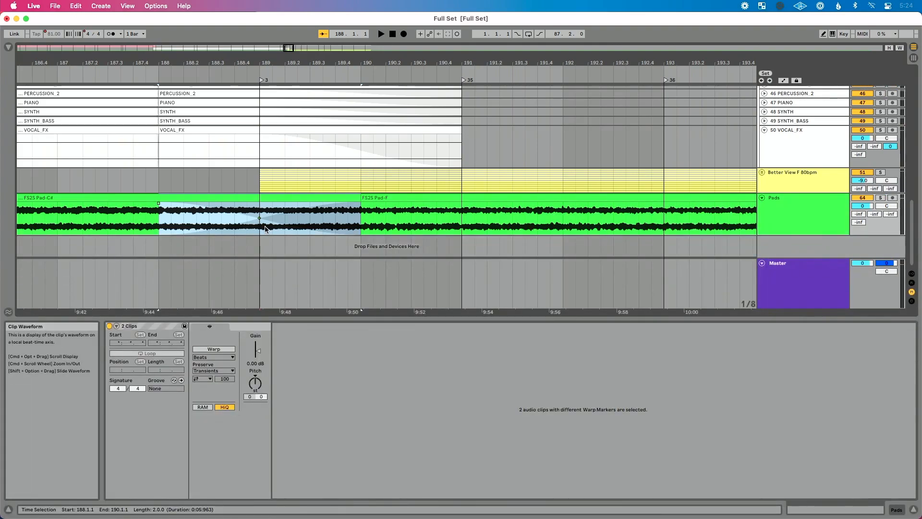
- Play the transition into Better View from just before bar 188, watching the stem fades and the pad crossfade
{"action": "scroll", "coordinate": [181, 105], "scroll_direction": "up", "scroll_amount": 15}
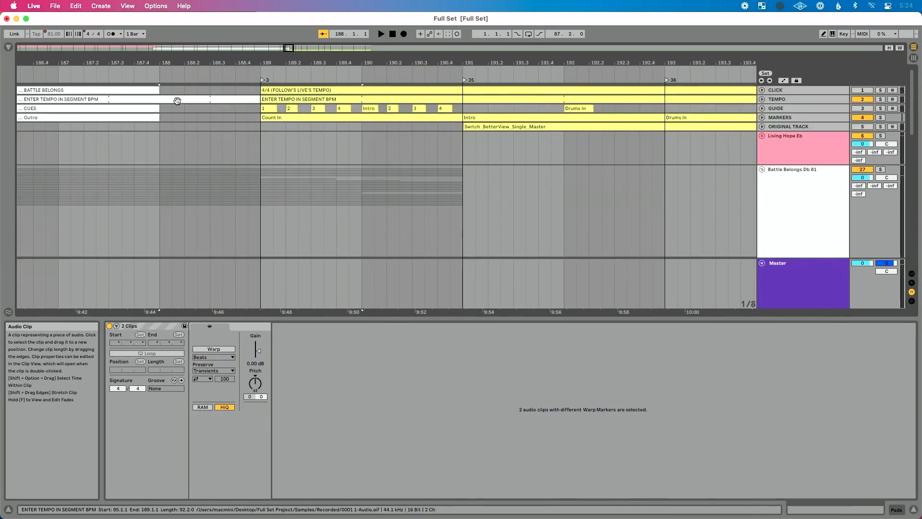
{"action": "left_click", "coordinate": [155, 75]}
{"action": "scroll", "coordinate": [329, 219], "scroll_direction": "down", "scroll_amount": 10}
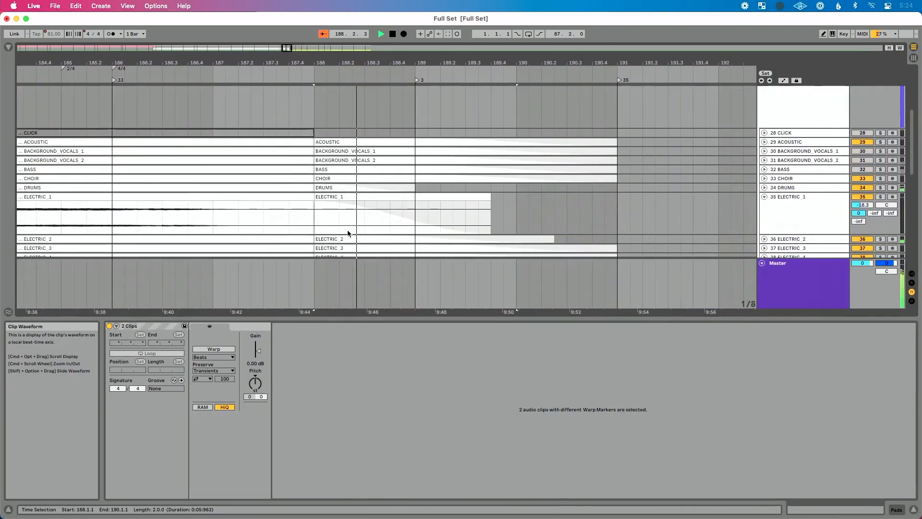
{"action": "scroll", "coordinate": [347, 229], "scroll_direction": "down", "scroll_amount": 8}
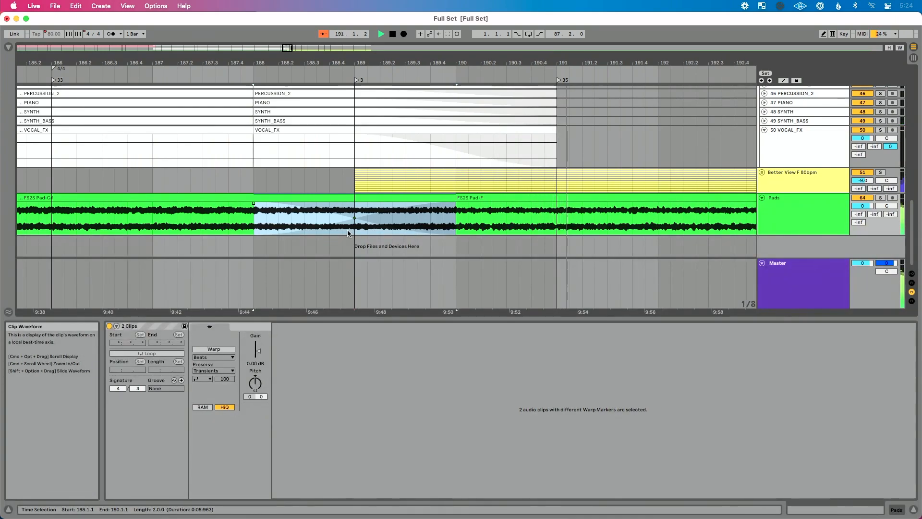
- Turn on the CLICK and GUIDE tracks
{"action": "scroll", "coordinate": [463, 169], "scroll_direction": "up", "scroll_amount": 15}
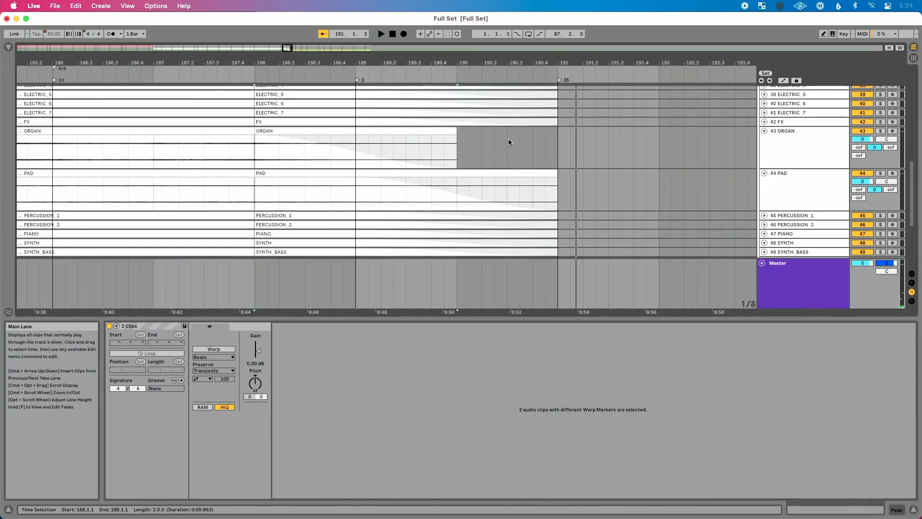
{"action": "left_click", "coordinate": [863, 90]}
{"action": "left_click", "coordinate": [863, 109]}
- Play the transition from just before bar 188 with click and guide cues on, following the stem tails, and stop playback
{"action": "scroll", "coordinate": [555, 160], "scroll_direction": "down", "scroll_amount": 1}
{"action": "scroll", "coordinate": [539, 162], "scroll_direction": "down", "scroll_amount": 15}
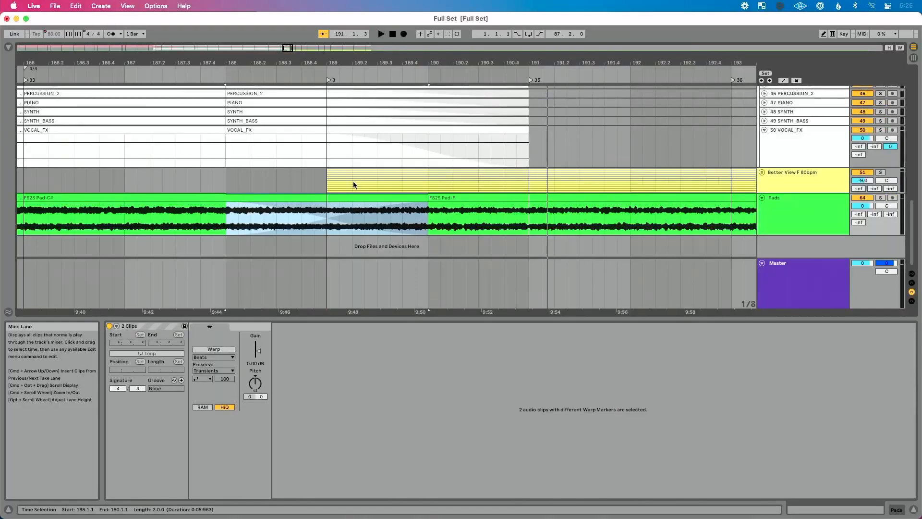
{"action": "scroll", "coordinate": [353, 185], "scroll_direction": "up", "scroll_amount": 15}
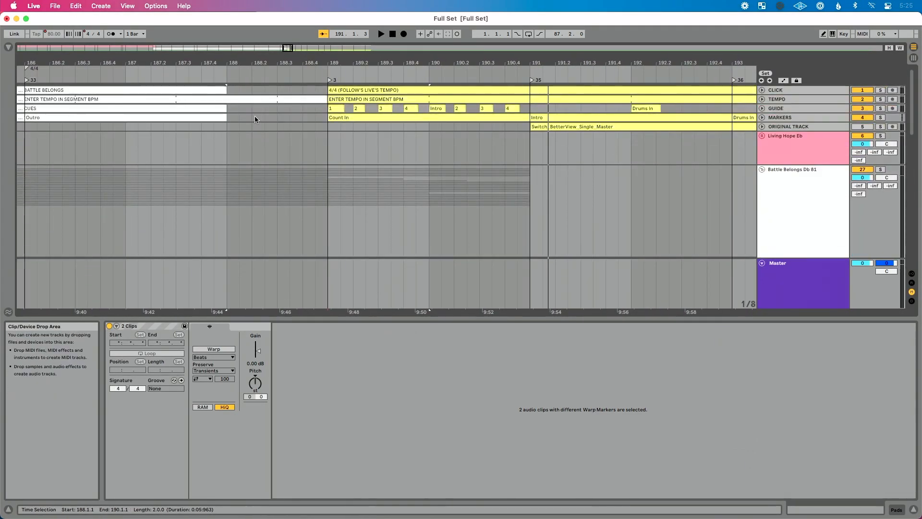
{"action": "left_click", "coordinate": [204, 75]}
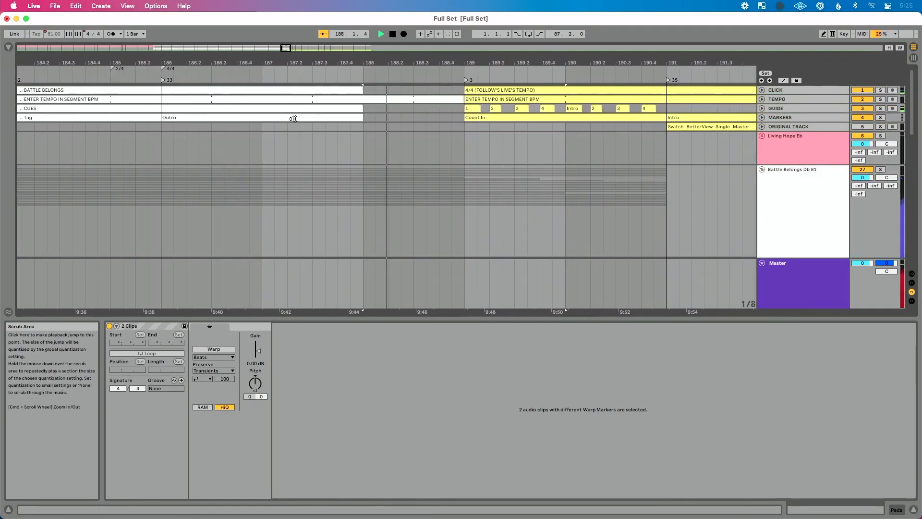
{"action": "scroll", "coordinate": [358, 154], "scroll_direction": "down", "scroll_amount": 5}
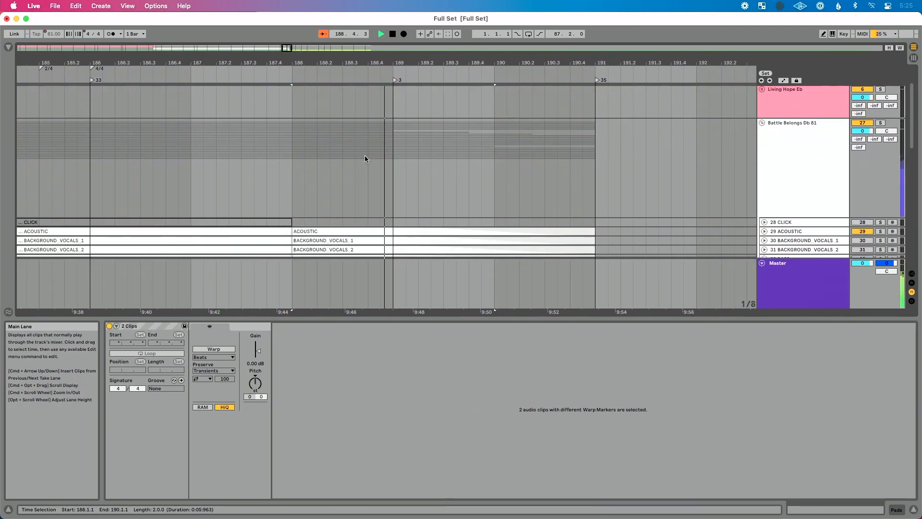
{"action": "scroll", "coordinate": [365, 159], "scroll_direction": "down", "scroll_amount": 8}
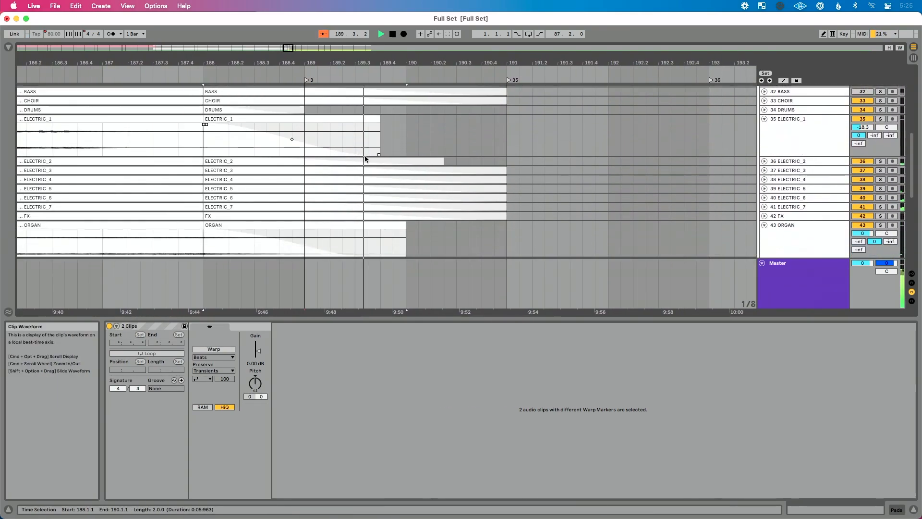
{"action": "scroll", "coordinate": [365, 156], "scroll_direction": "down", "scroll_amount": 5}
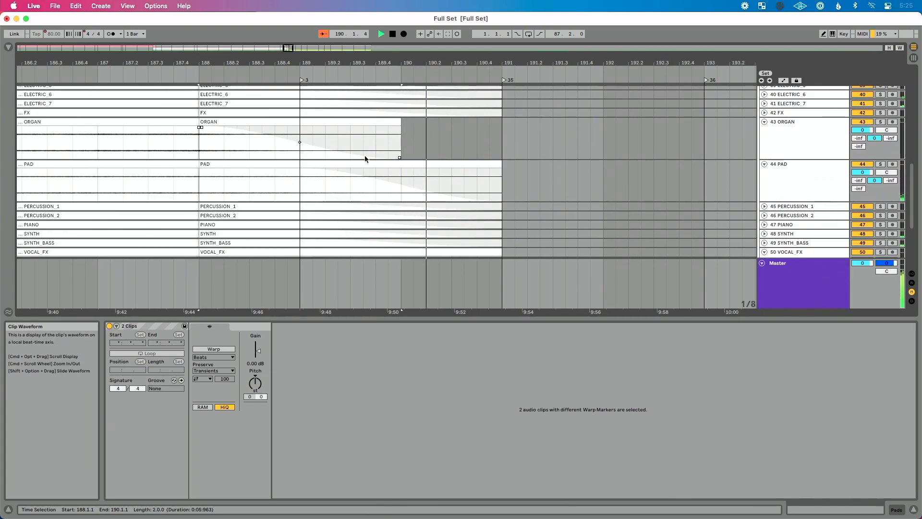
{"action": "scroll", "coordinate": [364, 155], "scroll_direction": "down", "scroll_amount": 4}
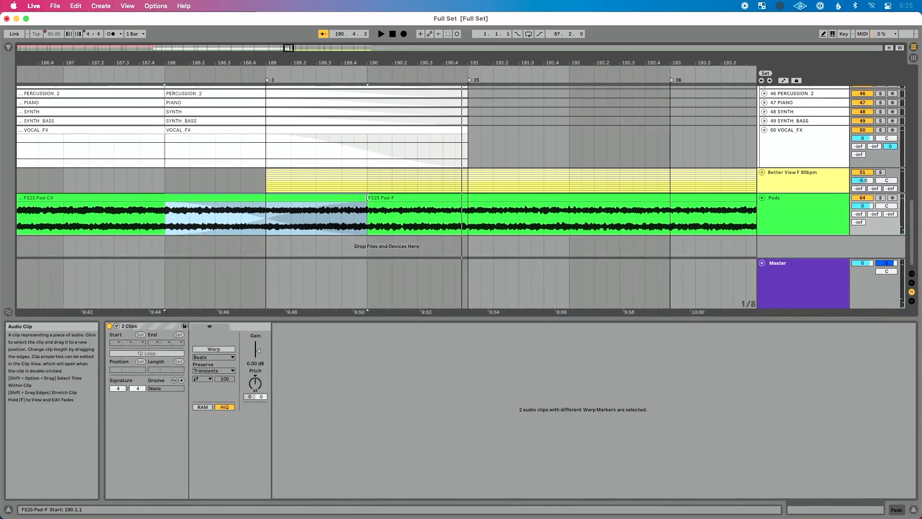
- Shift the crossfade between Pad-C# and Pad-F so it runs from about bar 189 to bar 191
{"action": "left_click_drag", "start_coordinate": [363, 197], "coordinate": [426, 195]}
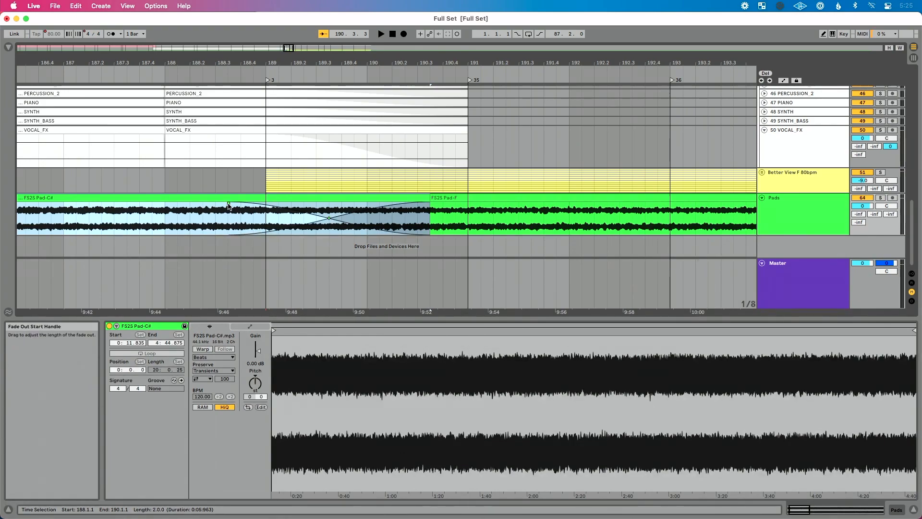
{"action": "left_click_drag", "start_coordinate": [227, 203], "coordinate": [239, 204]}
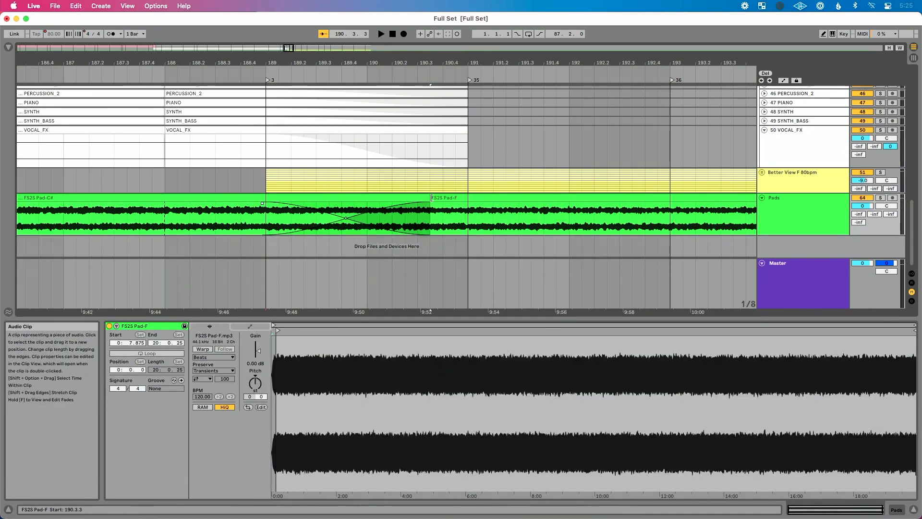
{"action": "left_click_drag", "start_coordinate": [431, 206], "coordinate": [462, 205]}
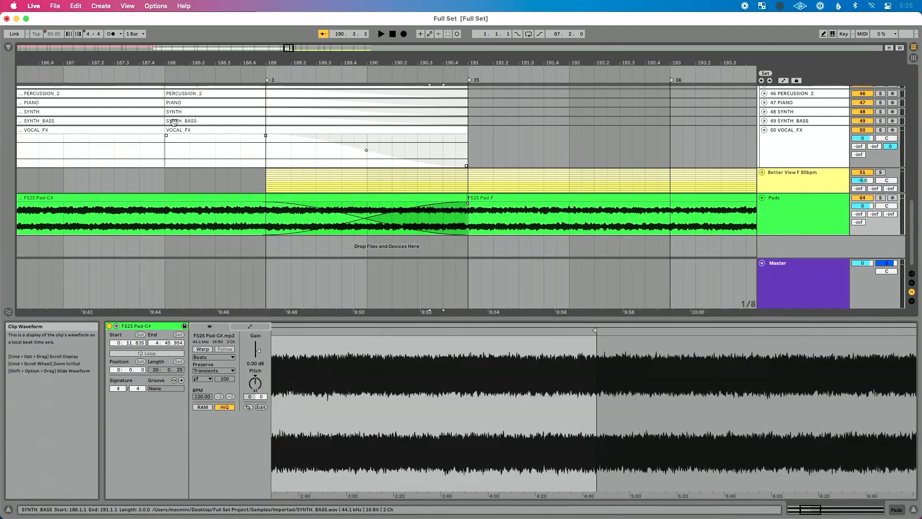
- Play the shifted pad crossfade from just before bar 188, with the clip detail view hidden and the Battle Belongs group collapsed
{"action": "scroll", "coordinate": [288, 144], "scroll_direction": "up", "scroll_amount": 20}
{"action": "left_click", "coordinate": [160, 73]}
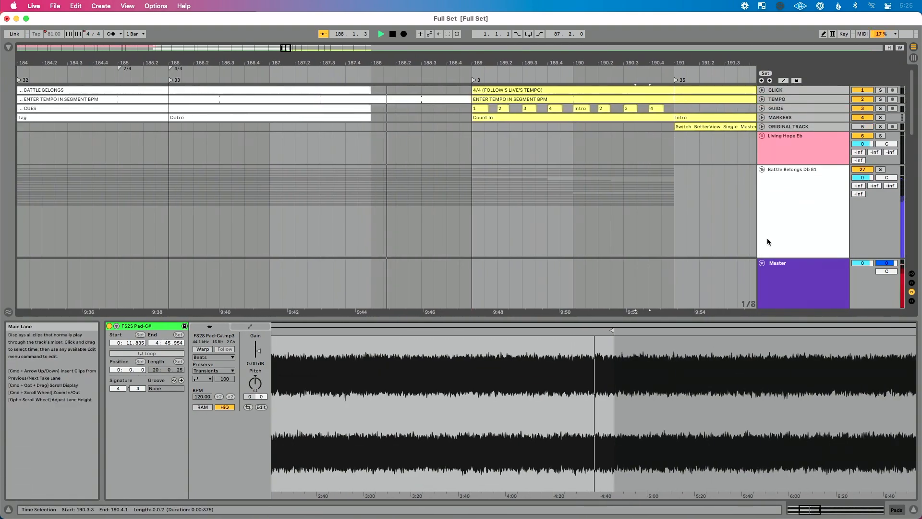
{"action": "left_click", "coordinate": [914, 509]}
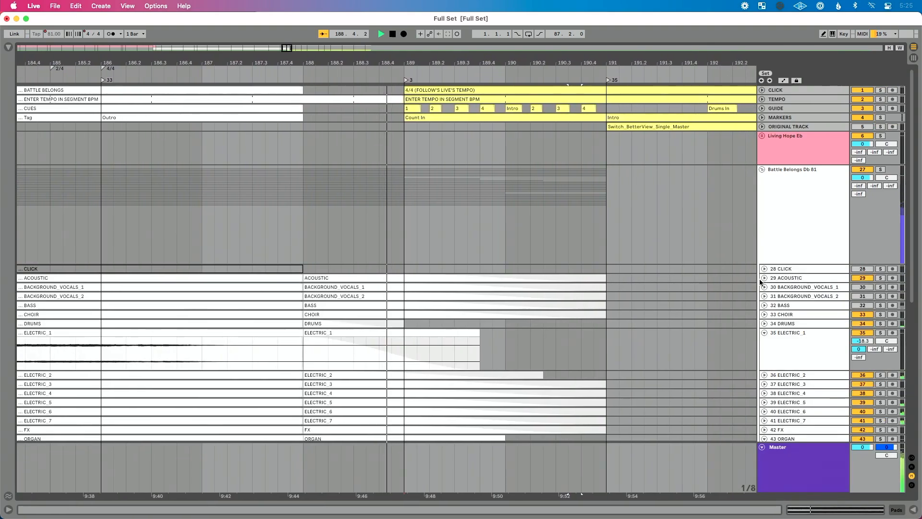
{"action": "left_click", "coordinate": [762, 169]}
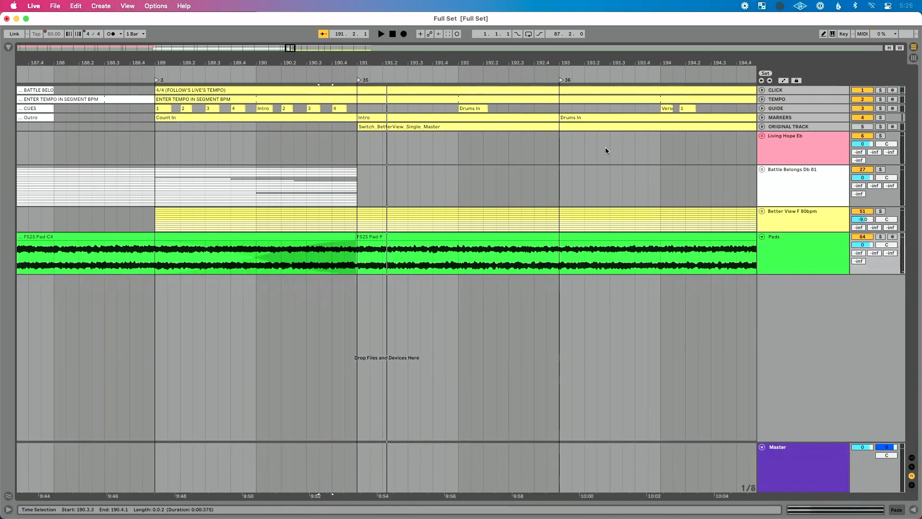
- Review the collapsed arrangement around the song change and replay the transition from just before bar 188
{"action": "scroll", "coordinate": [537, 197], "scroll_direction": "left", "scroll_amount": 2}
{"action": "scroll", "coordinate": [537, 197], "scroll_direction": "down", "scroll_amount": 5}
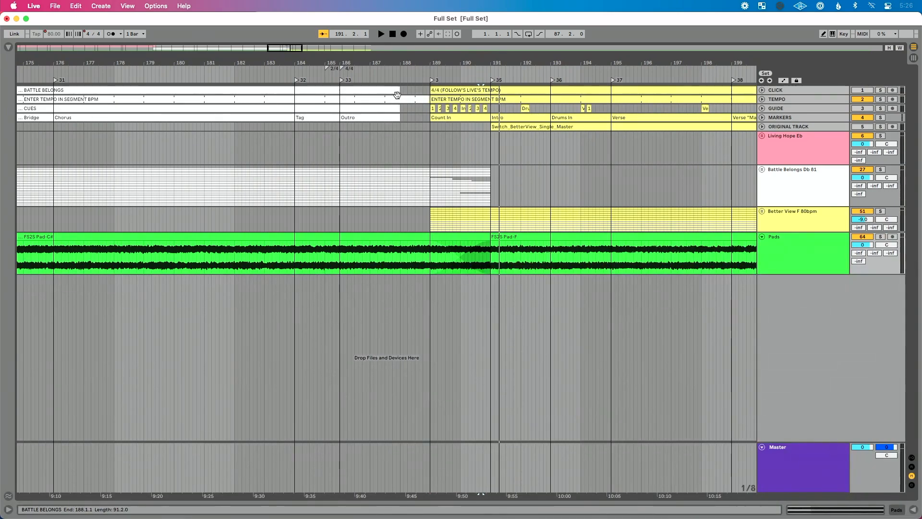
{"action": "scroll", "coordinate": [392, 109], "scroll_direction": "right", "scroll_amount": 2}
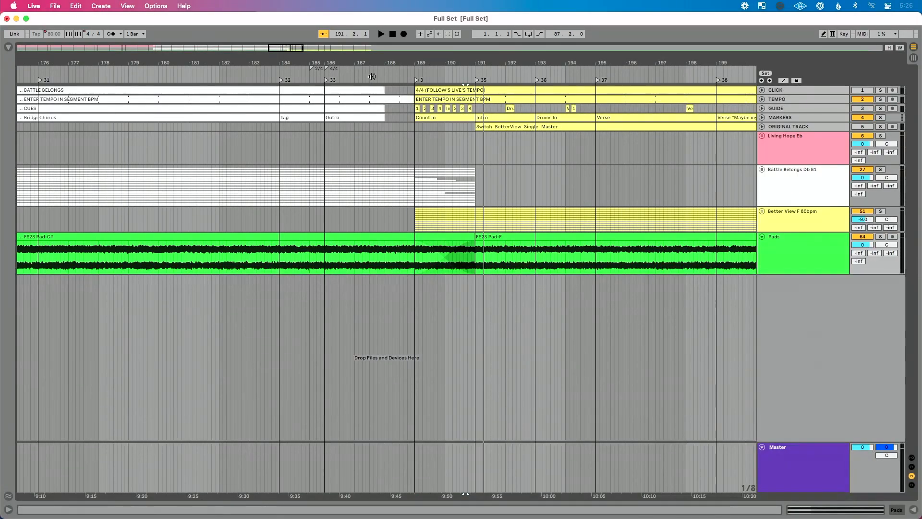
{"action": "left_click", "coordinate": [371, 76]}
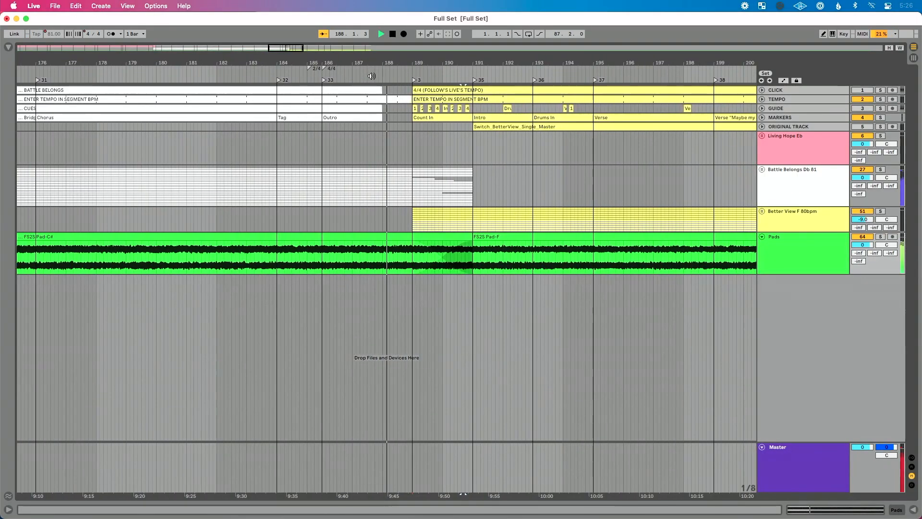
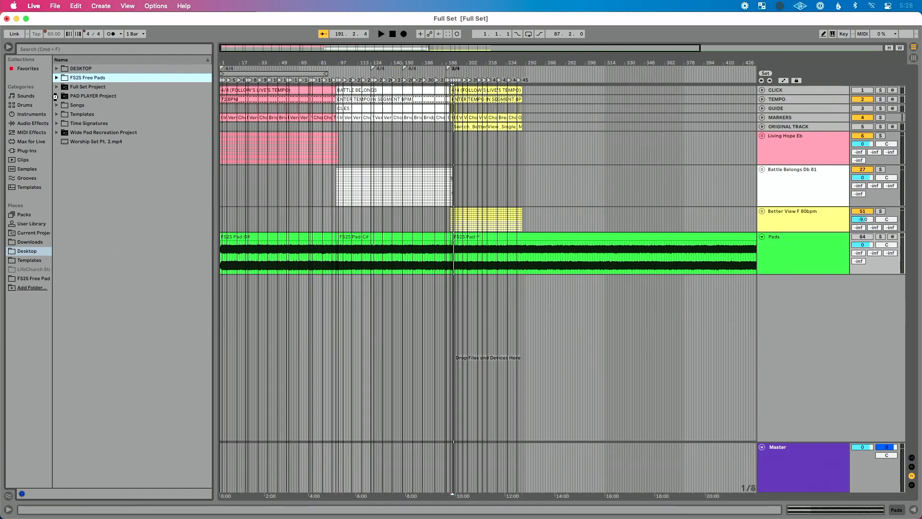
- Add the PAD PLAYER track from the PAD PLAYER.als set on the Desktop to the arrangement, below the Pads track
{"action": "left_click", "coordinate": [56, 96]}
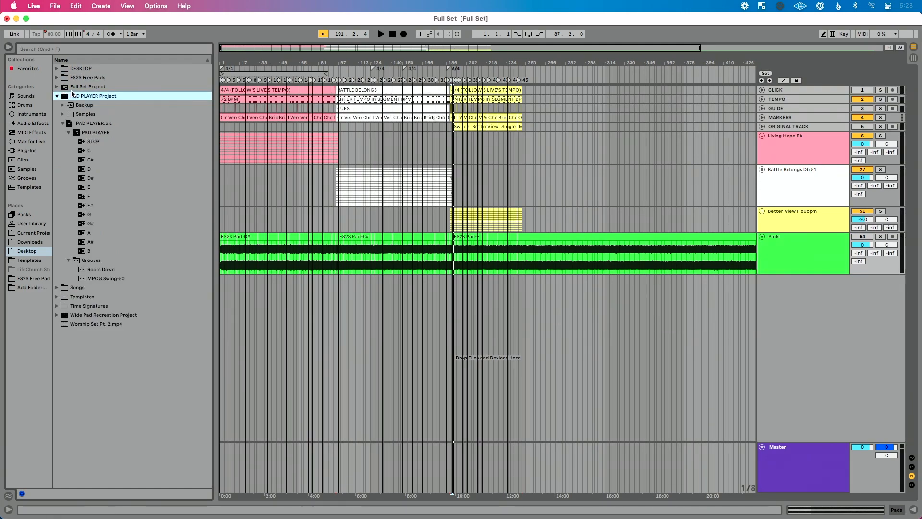
{"action": "left_click", "coordinate": [56, 96]}
{"action": "left_click", "coordinate": [56, 96]}
{"action": "left_click", "coordinate": [64, 124]}
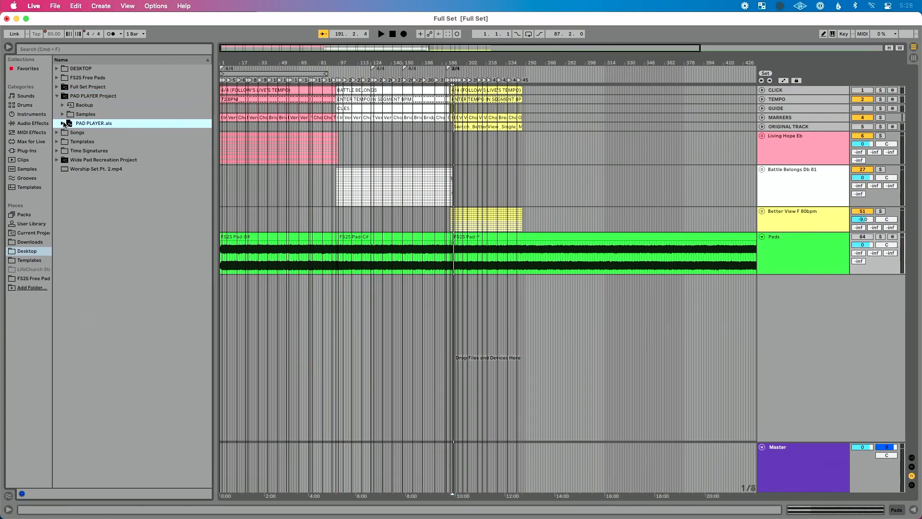
{"action": "left_click", "coordinate": [90, 124]}
{"action": "left_click", "coordinate": [70, 134]}
{"action": "left_click", "coordinate": [70, 134]}
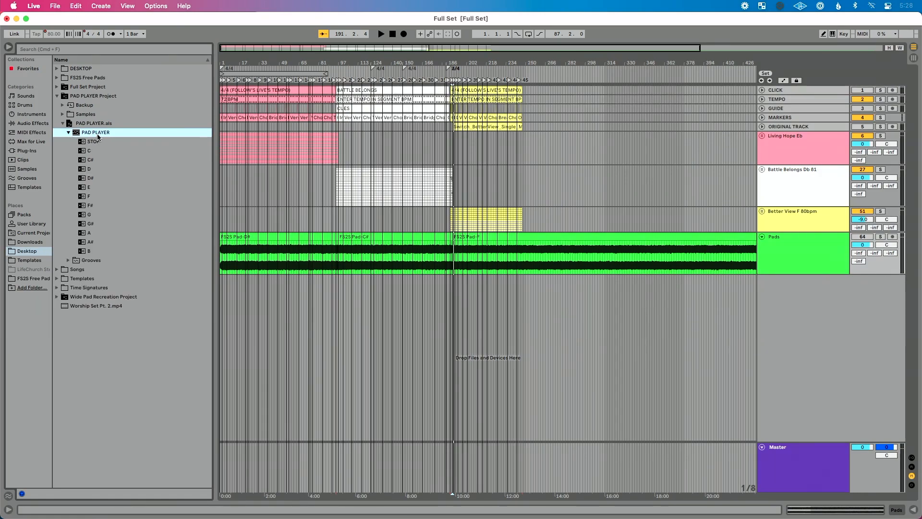
{"action": "left_click_drag", "start_coordinate": [96, 133], "coordinate": [427, 288]}
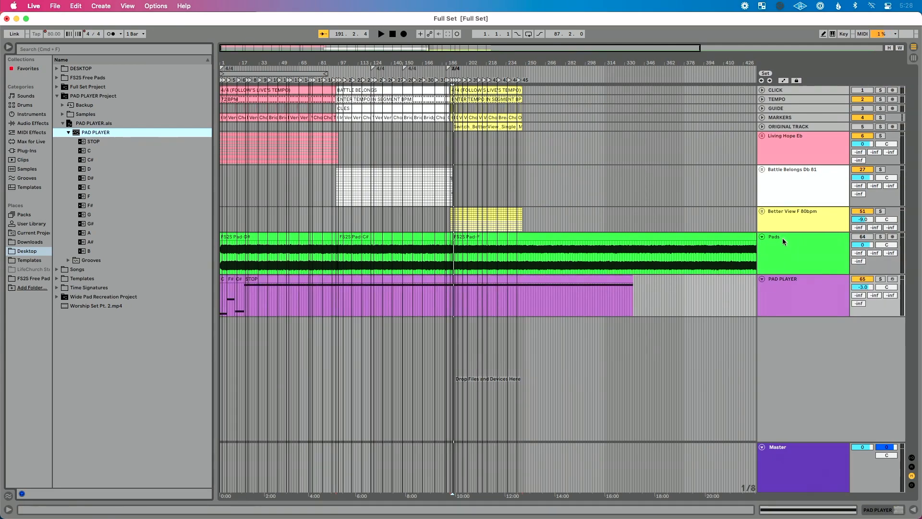
- Delete all the existing key clips, from C through STOP, on the PAD PLAYER track
{"action": "left_click", "coordinate": [383, 282]}
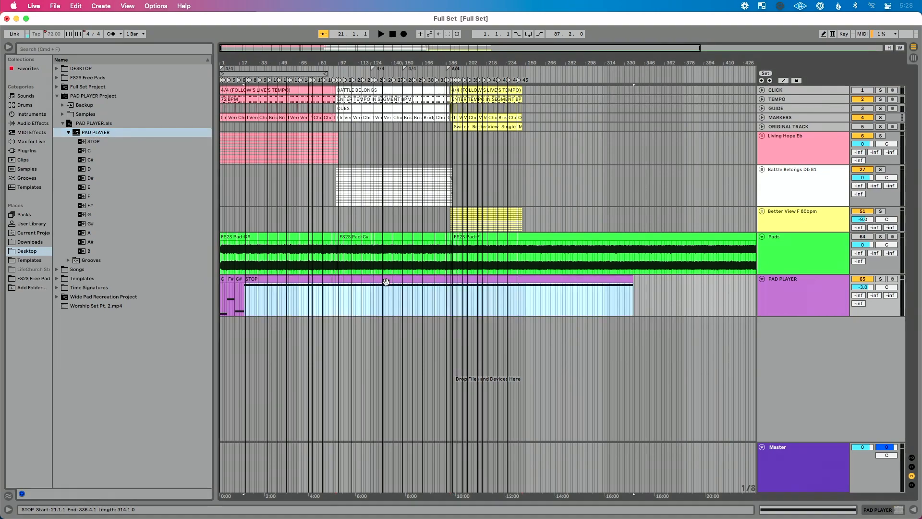
{"action": "left_click", "coordinate": [222, 280]}
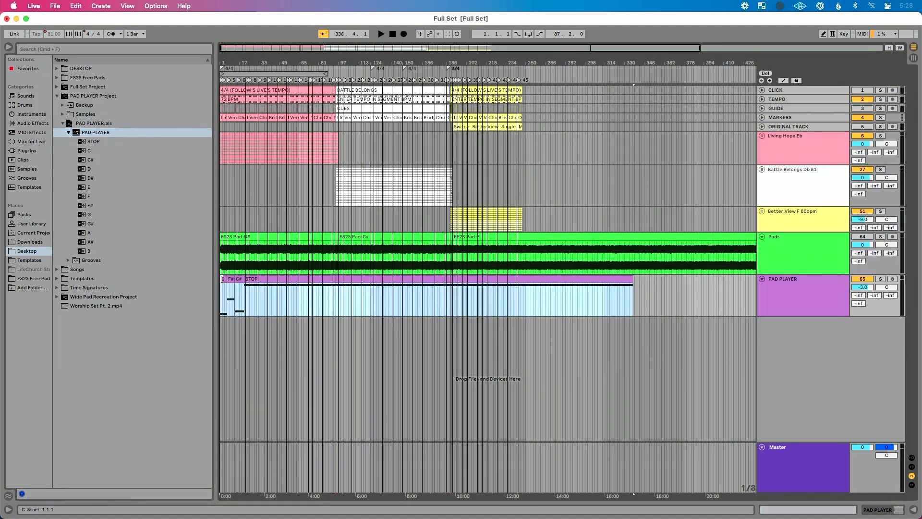
{"action": "key", "text": "Delete"}
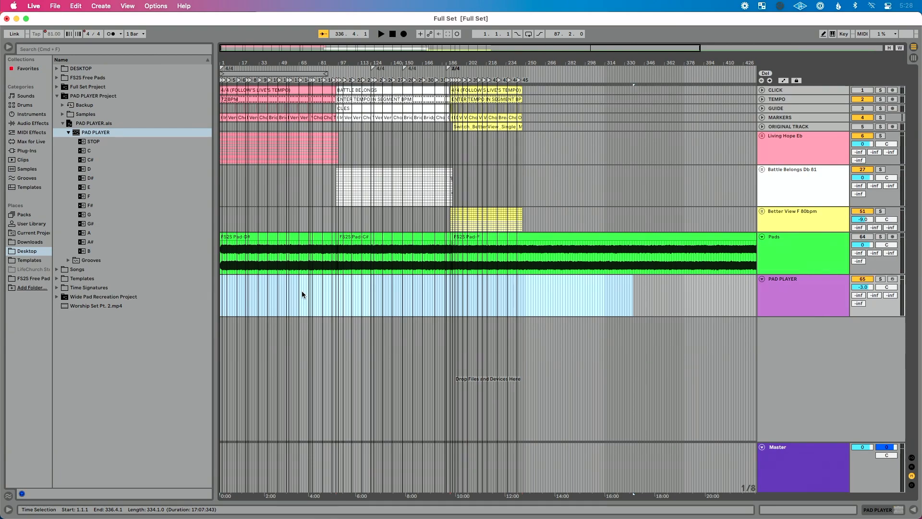
- Place the D# pad clip on the PAD PLAYER track at bar 1, where Living Hope starts
{"action": "left_click", "coordinate": [324, 299]}
{"action": "key", "text": "plus"}
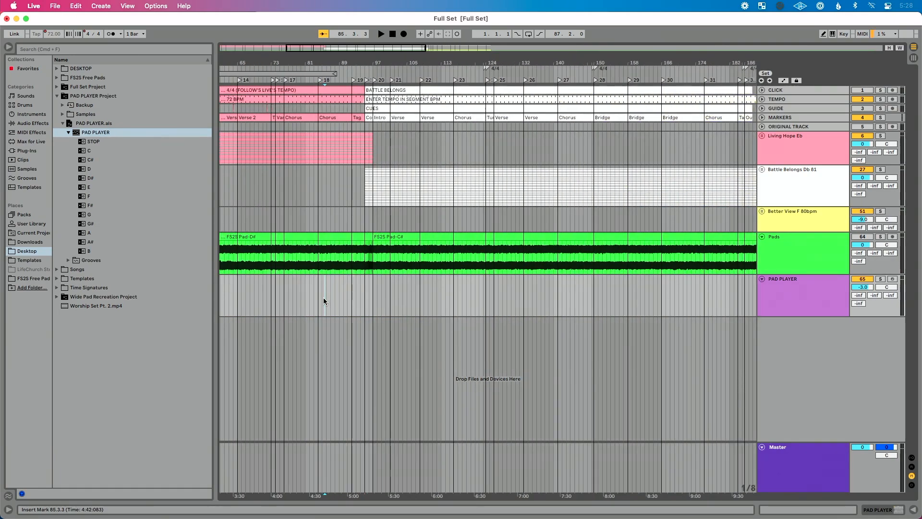
{"action": "scroll", "coordinate": [323, 298], "scroll_direction": "left", "scroll_amount": 10}
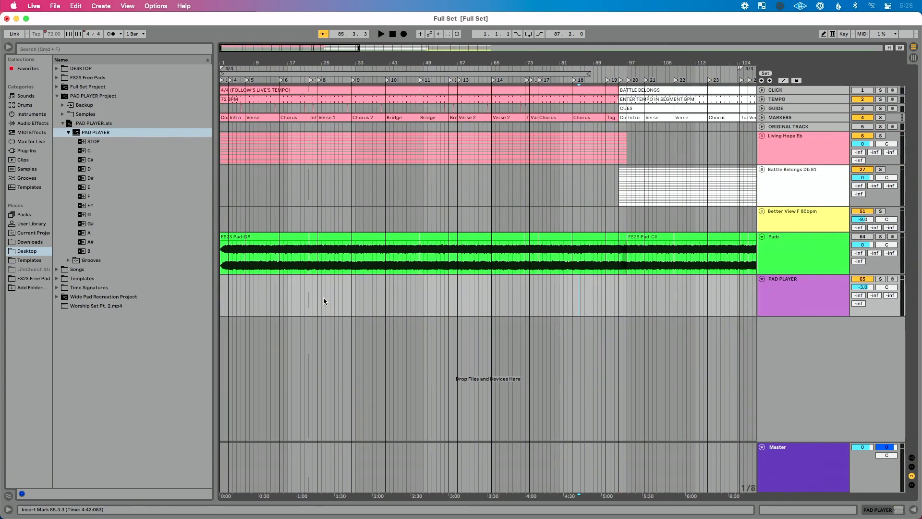
{"action": "left_click", "coordinate": [90, 178]}
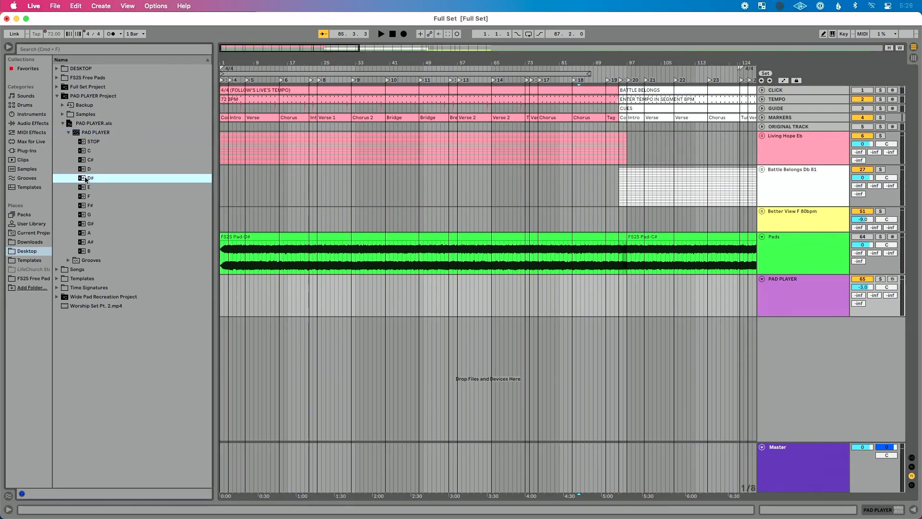
{"action": "left_click_drag", "start_coordinate": [210, 267], "coordinate": [220, 290]}
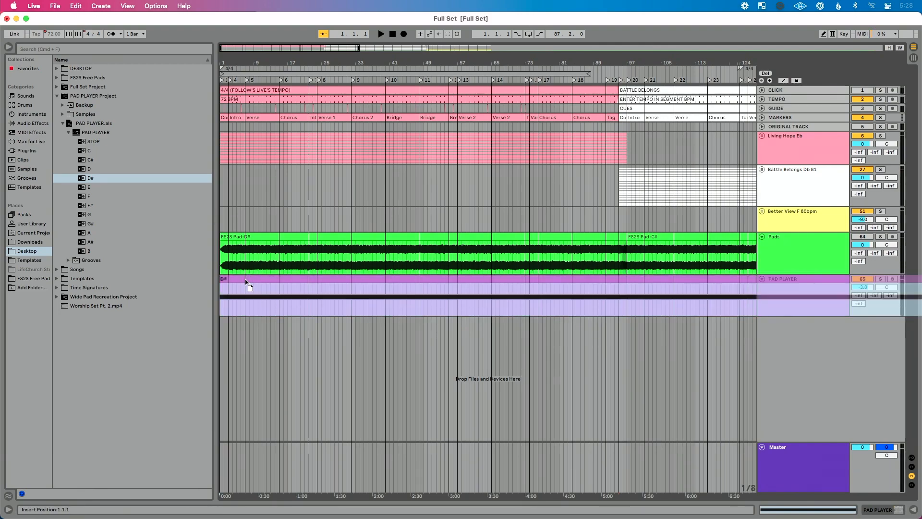
- Place the C# pad clip on the PAD PLAYER track at bar 95, at the Battle Belongs count-in
{"action": "scroll", "coordinate": [331, 297], "scroll_direction": "right", "scroll_amount": 10}
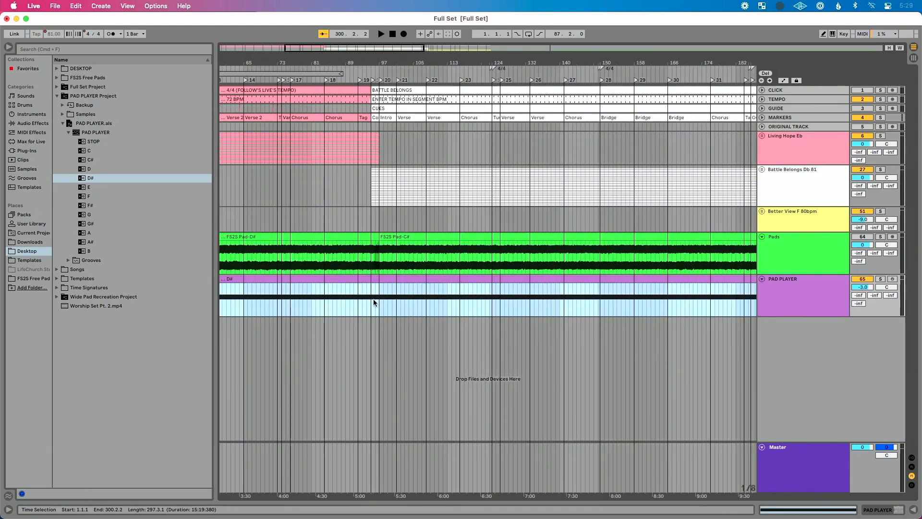
{"action": "scroll", "coordinate": [374, 303], "scroll_direction": "up", "scroll_amount": 5}
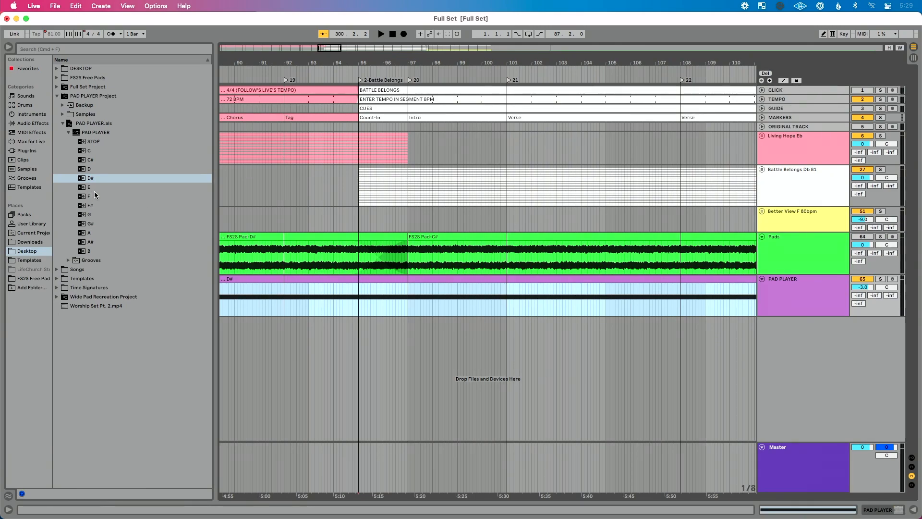
{"action": "left_click_drag", "start_coordinate": [89, 159], "coordinate": [358, 297]}
- Place the F pad clip on the PAD PLAYER track at bar 189, at the Better View count-in
{"action": "scroll", "coordinate": [357, 298], "scroll_direction": "right", "scroll_amount": 10}
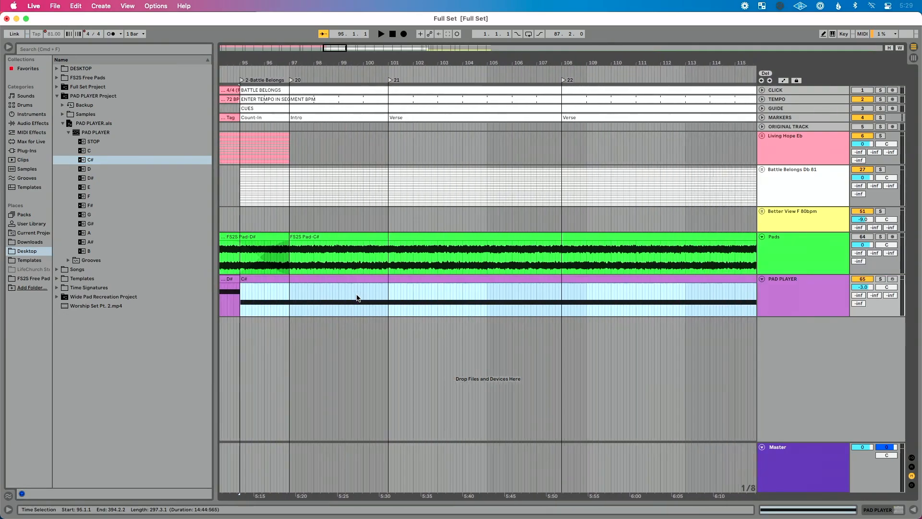
{"action": "scroll", "coordinate": [357, 298], "scroll_direction": "right", "scroll_amount": 15}
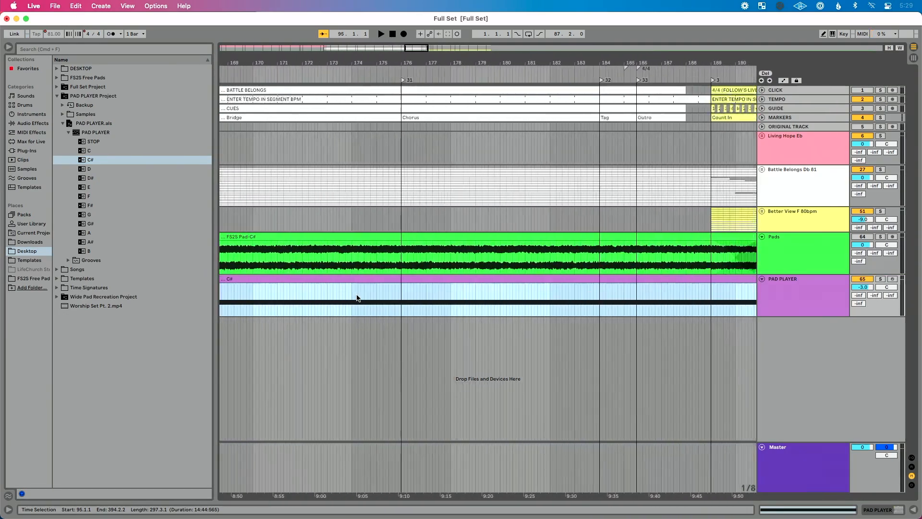
{"action": "scroll", "coordinate": [357, 297], "scroll_direction": "left", "scroll_amount": 5}
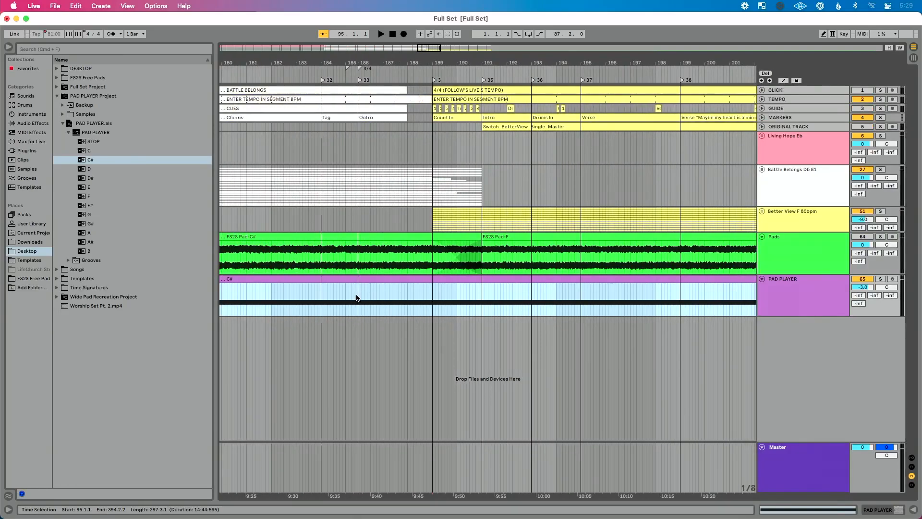
{"action": "left_click_drag", "start_coordinate": [86, 199], "coordinate": [434, 308]}
- Split the Pad-F clip on the Pads track at about bar 257, delete everything after it, and hide the browser
{"action": "scroll", "coordinate": [460, 300], "scroll_direction": "down", "scroll_amount": 10}
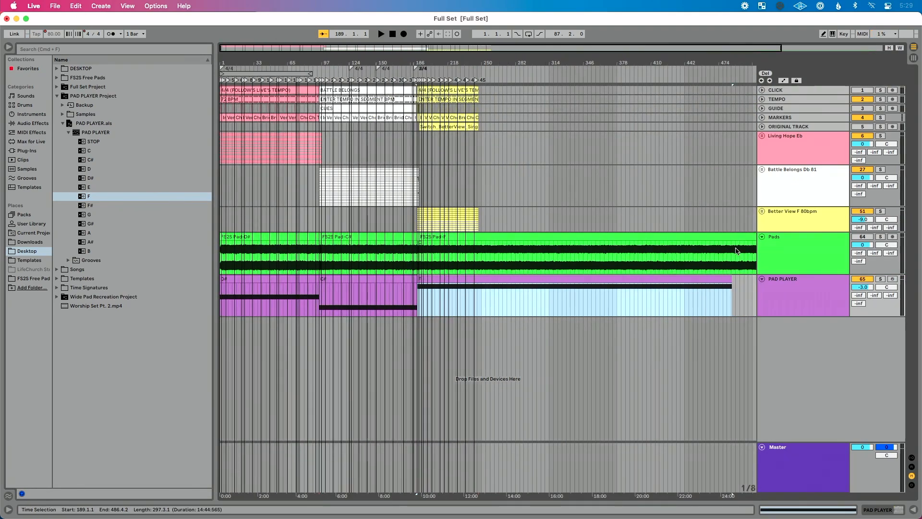
{"action": "left_click", "coordinate": [490, 257]}
{"action": "key", "text": "super+e"}
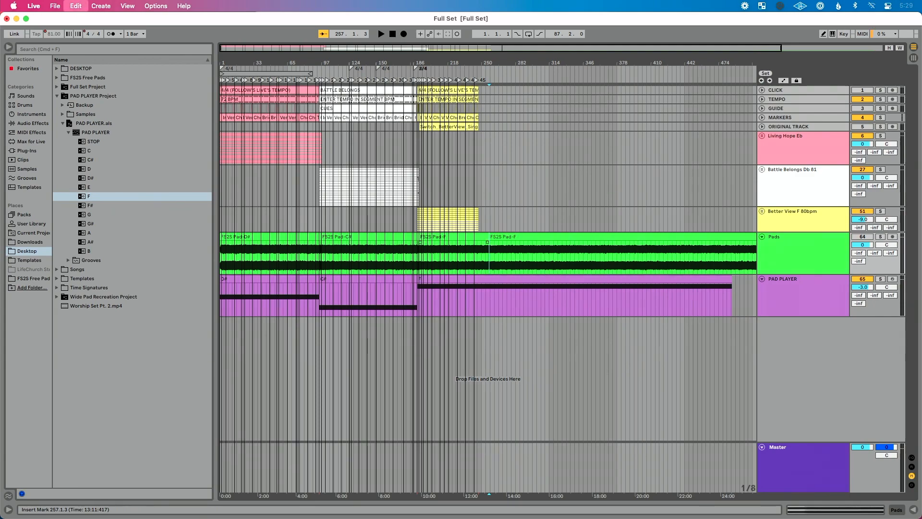
{"action": "left_click", "coordinate": [510, 238]}
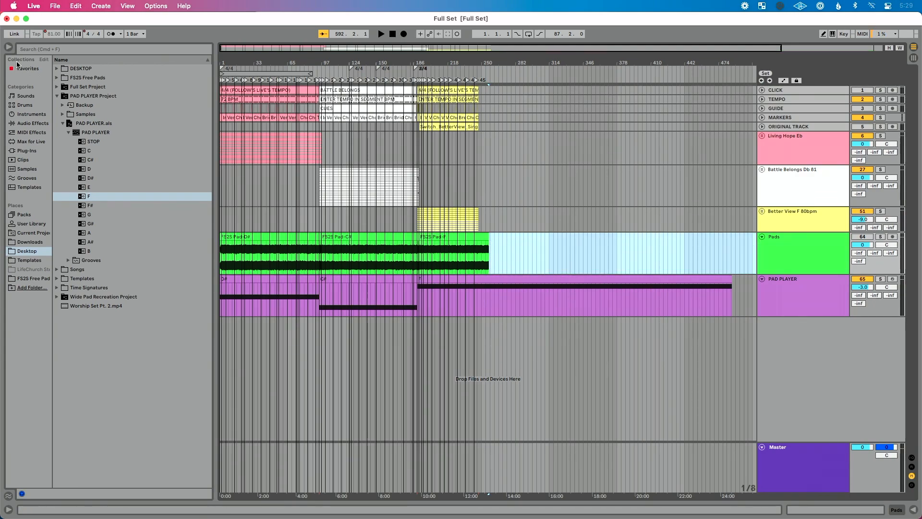
{"action": "left_click", "coordinate": [7, 48]}
{"action": "key", "text": "Delete"}
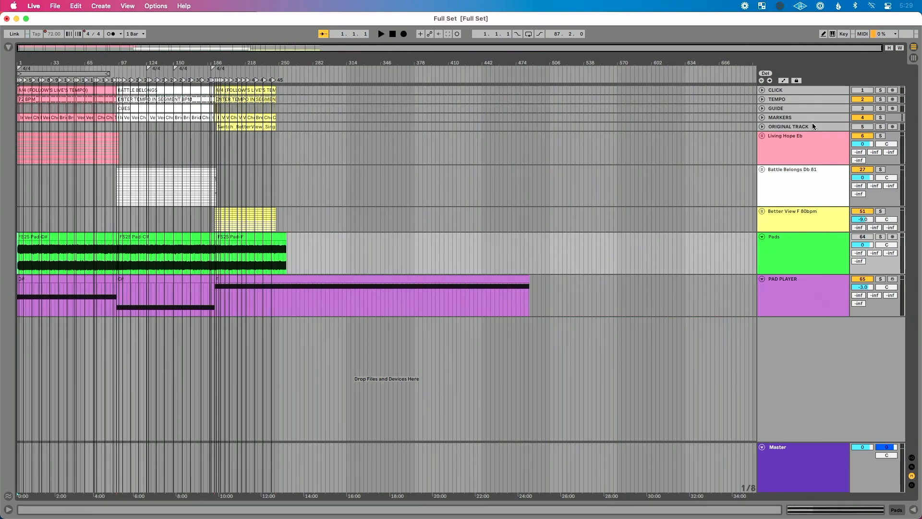
- Play the set from bar 1 with the CLICK and PAD PLAYER tracks soloed and PAD PLAYER's device controls shown
{"action": "left_click", "coordinate": [862, 90]}
{"action": "left_click", "coordinate": [862, 109]}
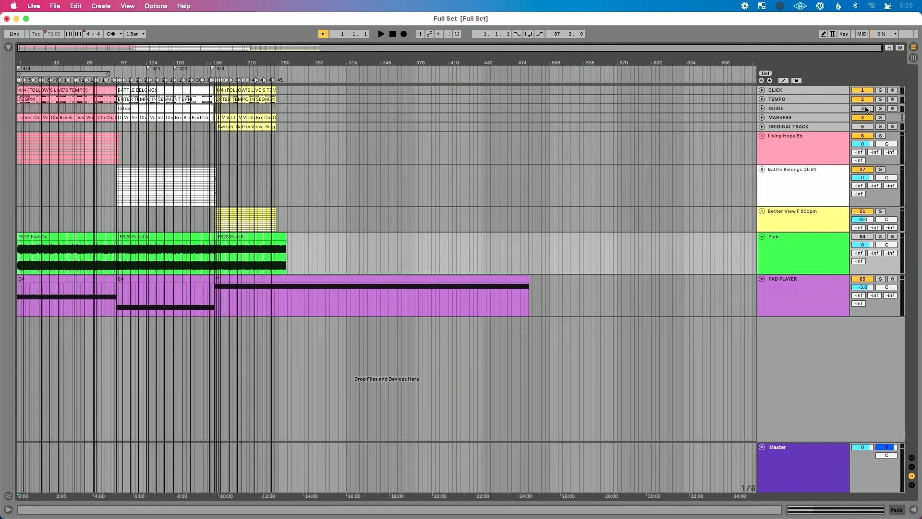
{"action": "left_click", "coordinate": [881, 90]}
{"action": "left_click", "coordinate": [881, 279]}
{"action": "key", "text": "space"}
{"action": "double_click", "coordinate": [803, 298]}
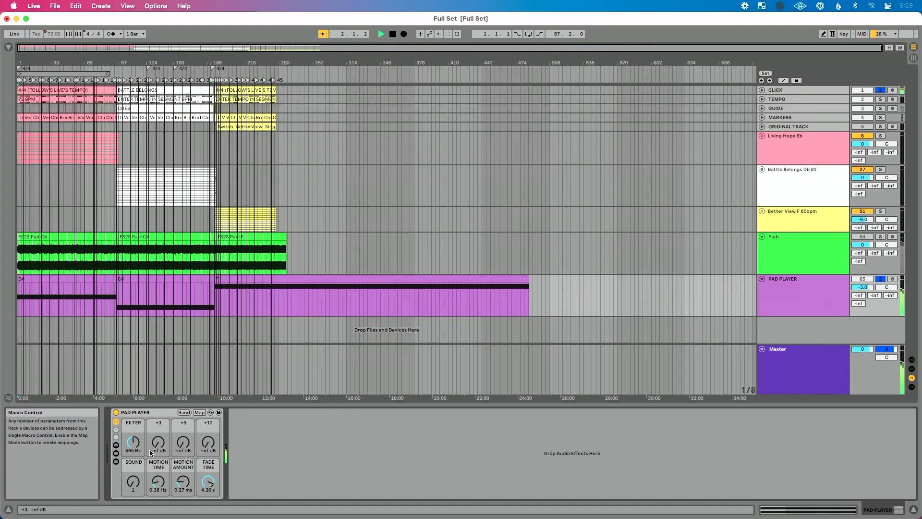
- Sweep the PAD PLAYER's FILTER macro and settle it at 863 Hz, and set the SOUND macro to 3
{"action": "left_click", "coordinate": [134, 442]}
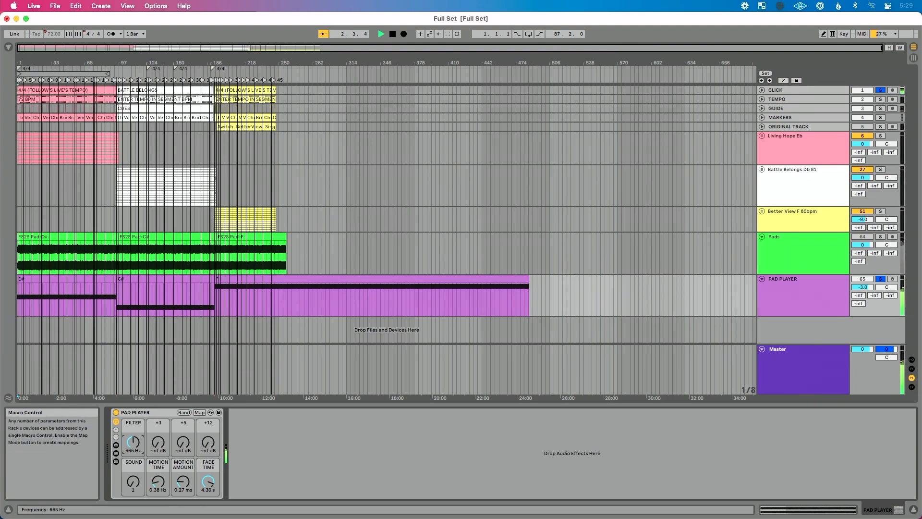
{"action": "left_click_drag", "start_coordinate": [133, 442], "coordinate": [134, 425]}
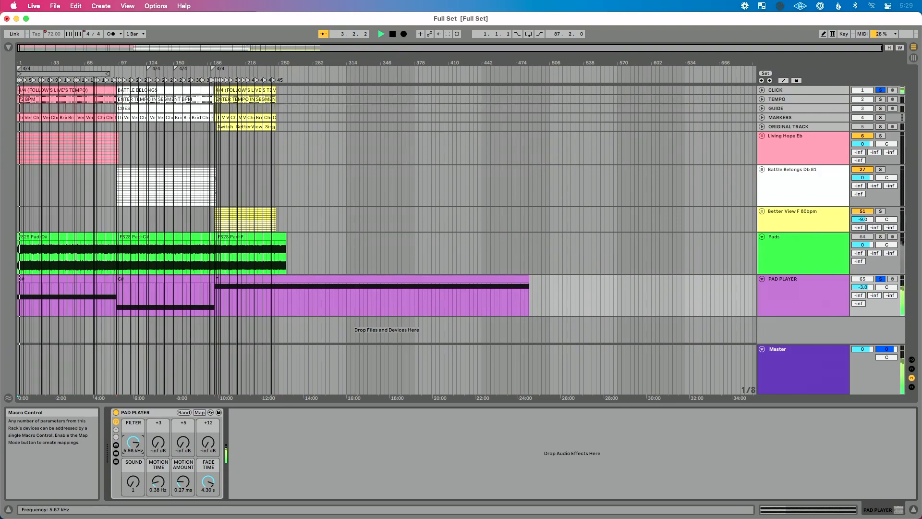
{"action": "left_click_drag", "start_coordinate": [134, 425], "coordinate": [133, 442]}
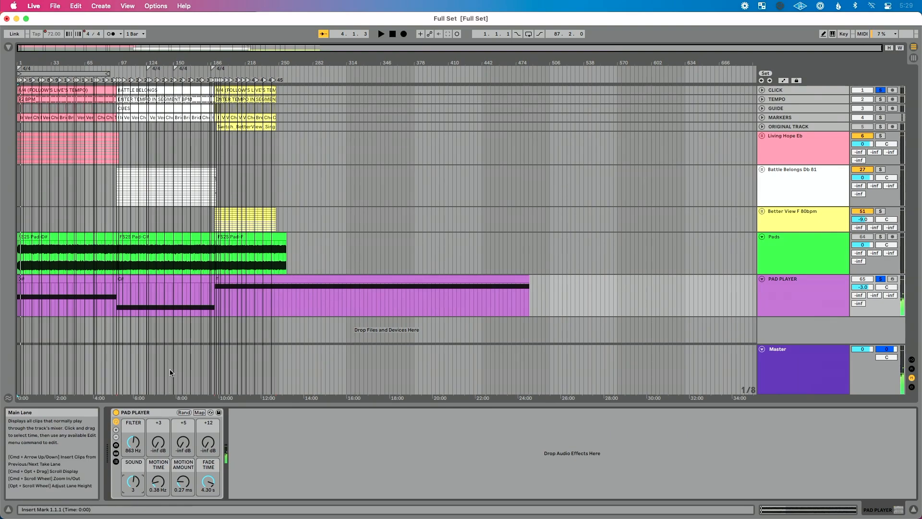
- Set the PAD PLAYER's MOTION TIME to 0.82 Hz, MOTION AMOUNT to 1.01 ms and FADE TIME to 8.42 s
{"action": "key", "text": "space"}
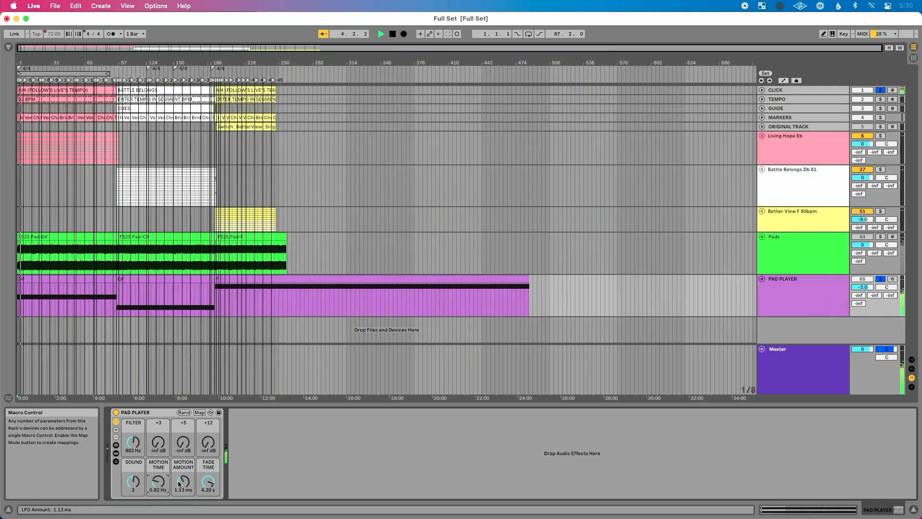
{"action": "key", "text": "space"}
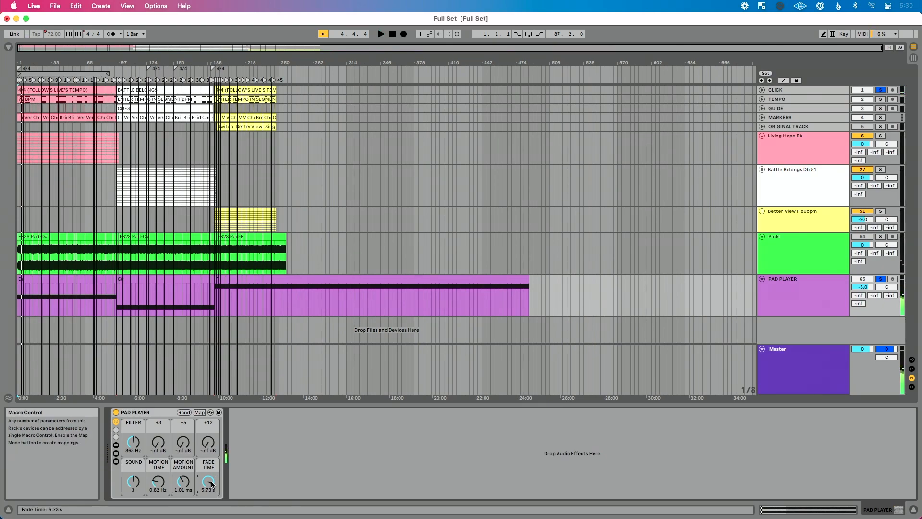
{"action": "left_click_drag", "start_coordinate": [211, 484], "coordinate": [212, 470]}
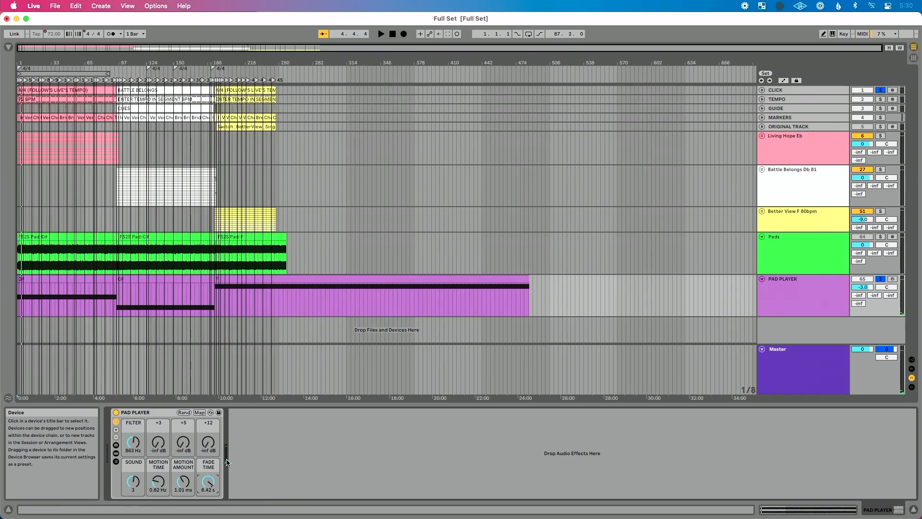
- Blend in the PAD PLAYER's harmony layers during playback, with the +5 macro at -1.872 dB and the +12 macro at 2.851 dB
{"action": "left_click_drag", "start_coordinate": [209, 448], "coordinate": [185, 433]}
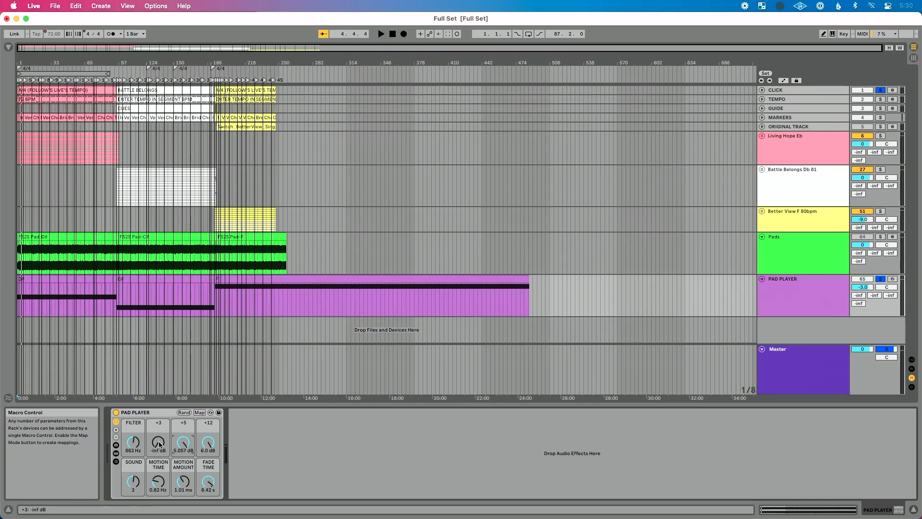
{"action": "mouse_move", "coordinate": [158, 445]}
{"action": "left_mouse_down"}
{"action": "mouse_move", "coordinate": [158, 435]}
{"action": "mouse_move", "coordinate": [158, 452]}
{"action": "left_mouse_up"}
{"action": "key", "text": "space"}
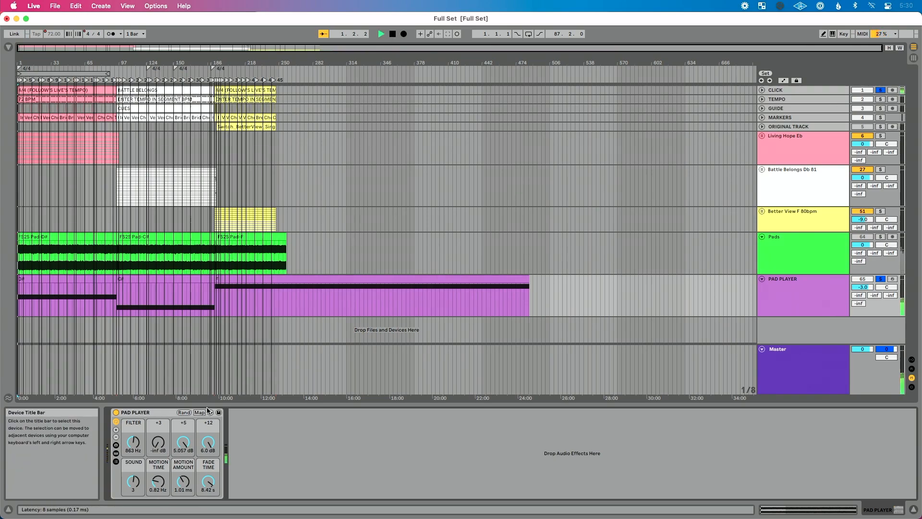
{"action": "left_click_drag", "start_coordinate": [208, 441], "coordinate": [183, 432]}
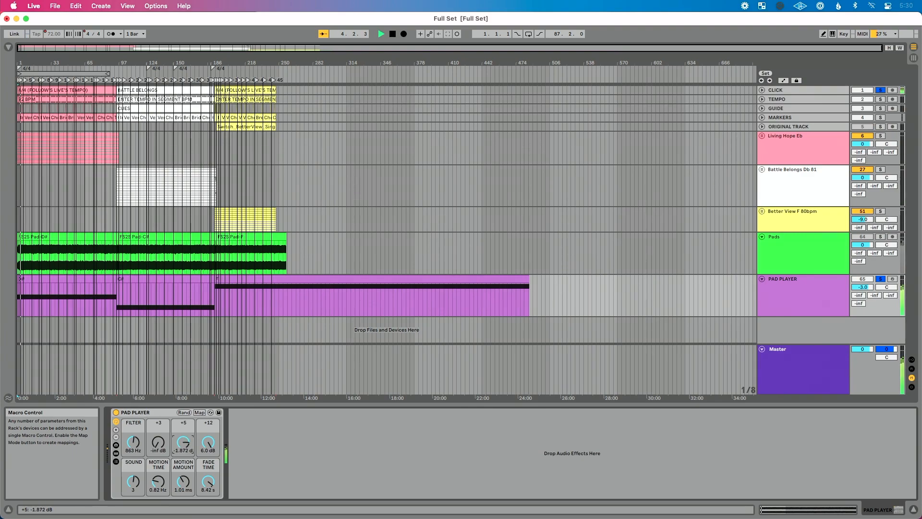
{"action": "left_click_drag", "start_coordinate": [208, 442], "coordinate": [208, 449]}
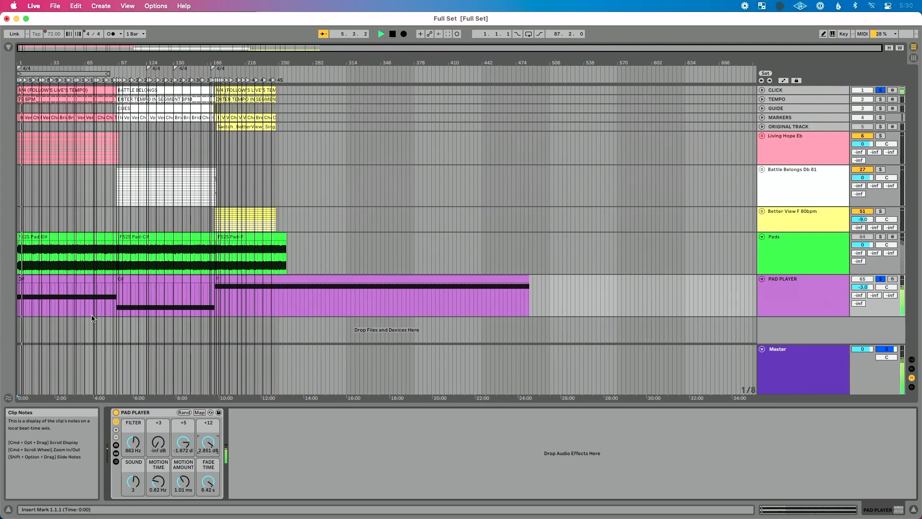
- Sweep the PAD PLAYER's FILTER macro up to 19.9 kHz and back down to 437 Hz while the set plays
{"action": "scroll", "coordinate": [93, 315], "scroll_direction": "up", "scroll_amount": 5}
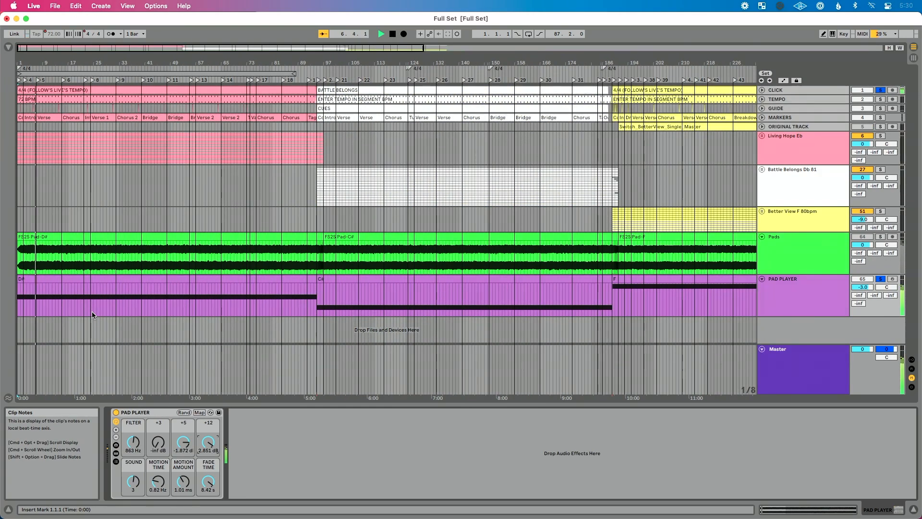
{"action": "scroll", "coordinate": [92, 315], "scroll_direction": "up", "scroll_amount": 3}
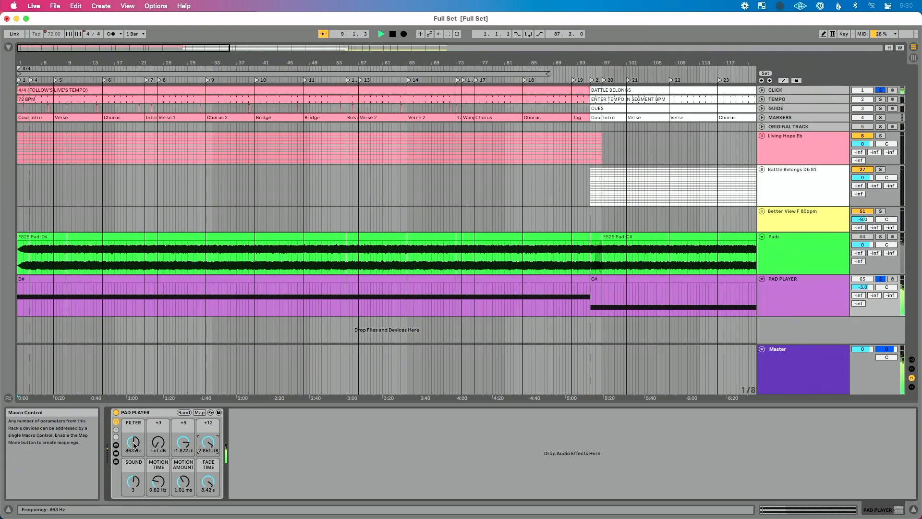
{"action": "left_click_drag", "start_coordinate": [134, 441], "coordinate": [133, 424]}
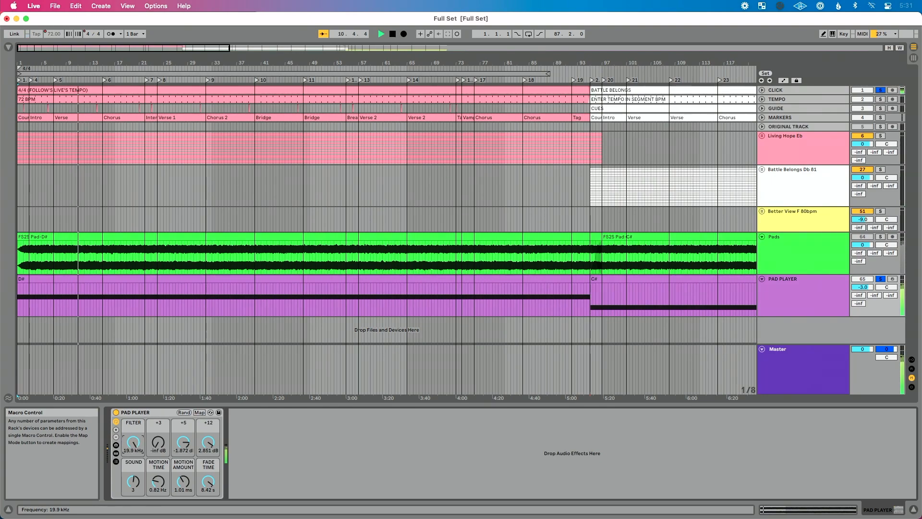
{"action": "left_click_drag", "start_coordinate": [134, 422], "coordinate": [134, 433]}
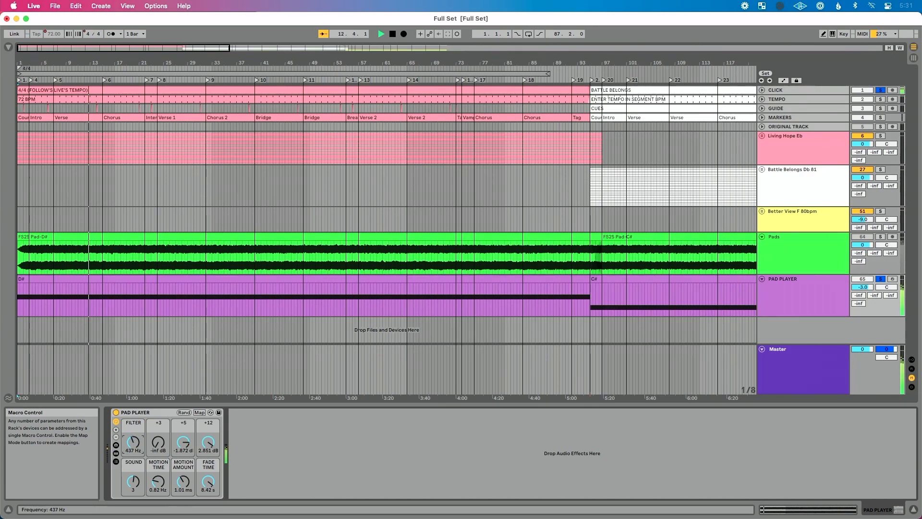
- Play the Living Hope to Battle Belongs transition from the Tag marker and raise the PAD PLAYER's FILTER macro to 778 Hz
{"action": "key", "text": "plus"}
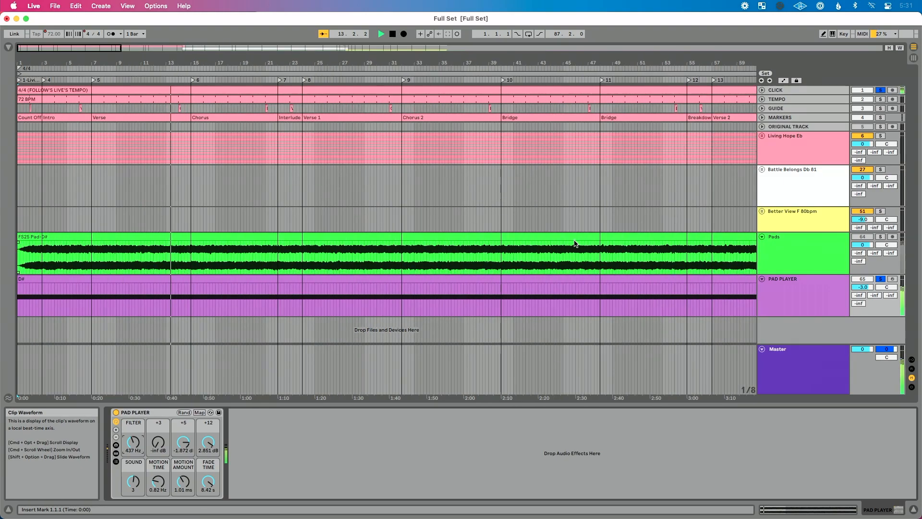
{"action": "scroll", "coordinate": [575, 244], "scroll_direction": "right", "scroll_amount": 15}
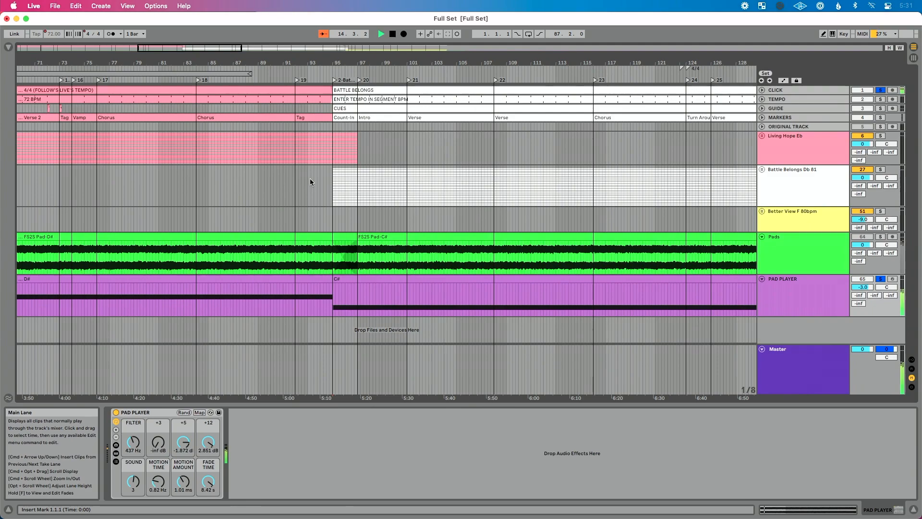
{"action": "left_click", "coordinate": [297, 80]}
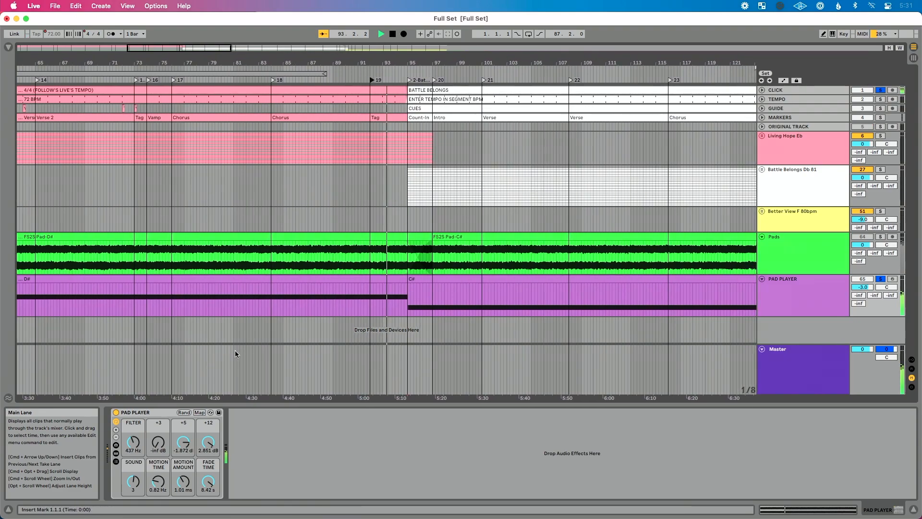
{"action": "mouse_move", "coordinate": [133, 443]}
{"action": "left_mouse_down"}
{"action": "mouse_move", "coordinate": [133, 428]}
{"action": "mouse_move", "coordinate": [133, 435]}
{"action": "left_mouse_up"}
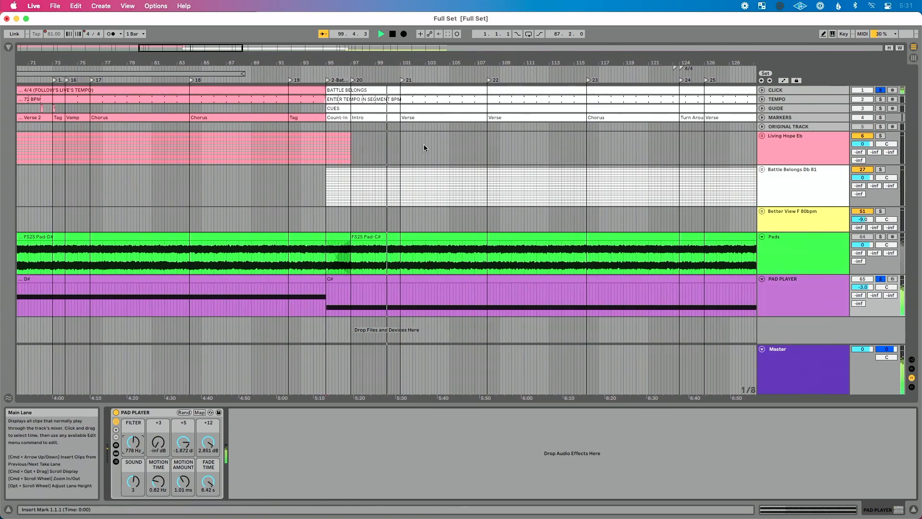
- Play the Battle Belongs to Better View transition and set the PAD PLAYER's FILTER macro to 863 Hz
{"action": "scroll", "coordinate": [425, 150], "scroll_direction": "down", "scroll_amount": 3}
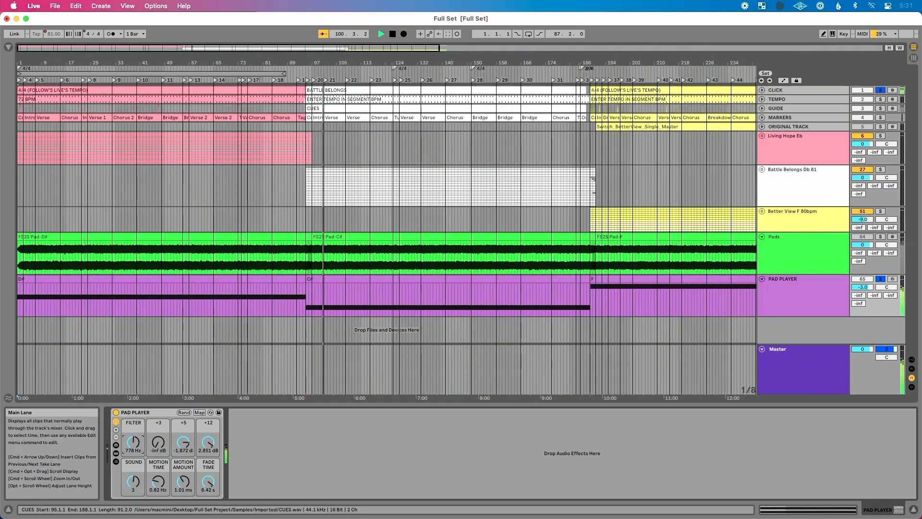
{"action": "left_click_drag", "start_coordinate": [602, 58], "coordinate": [540, 62]}
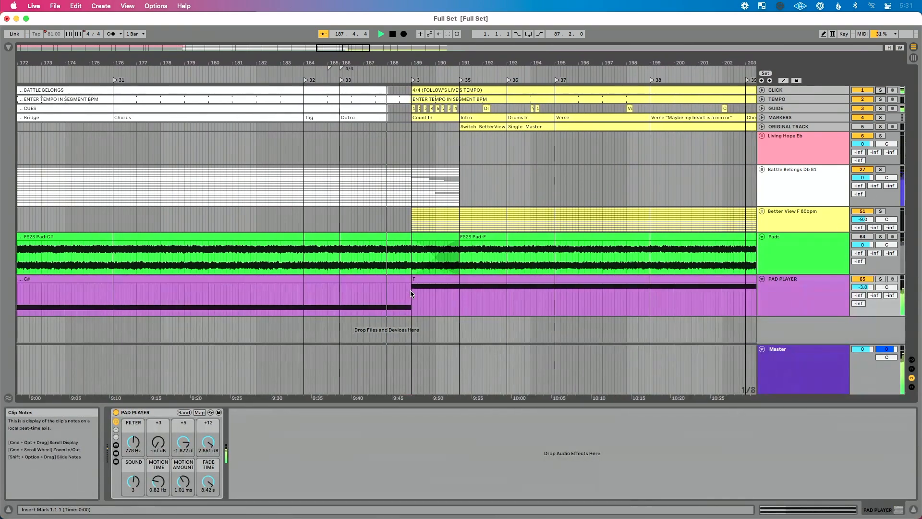
{"action": "left_click_drag", "start_coordinate": [133, 441], "coordinate": [134, 425]}
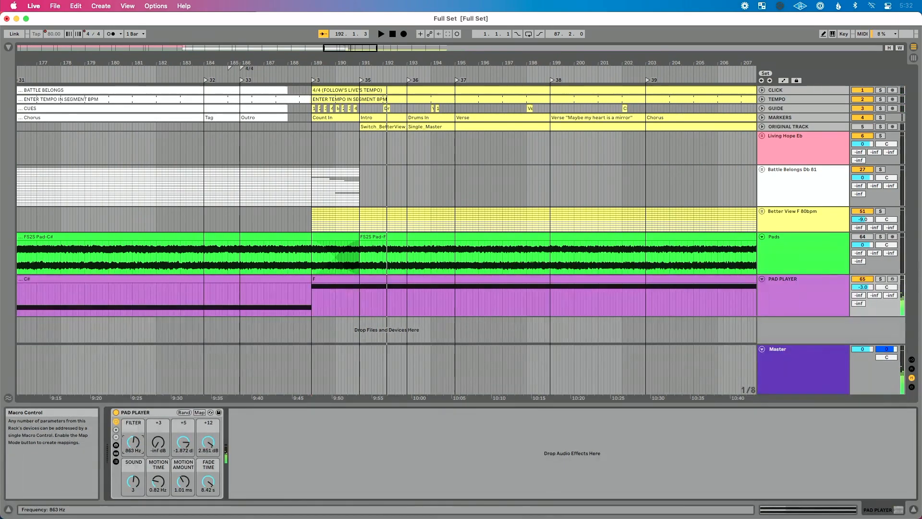
- Launch the PAD PLAYER's D# clip in Session View and return to the Arrangement View
{"action": "key", "text": "Tab"}
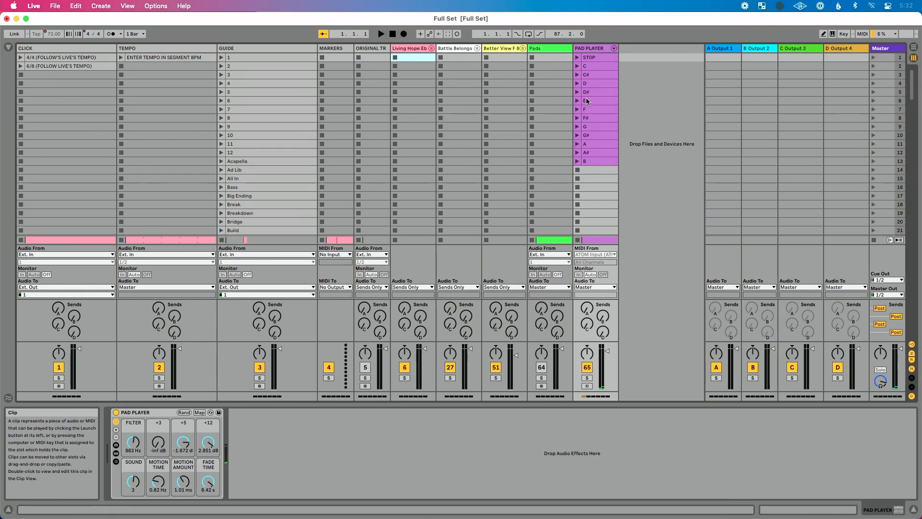
{"action": "left_click", "coordinate": [577, 92]}
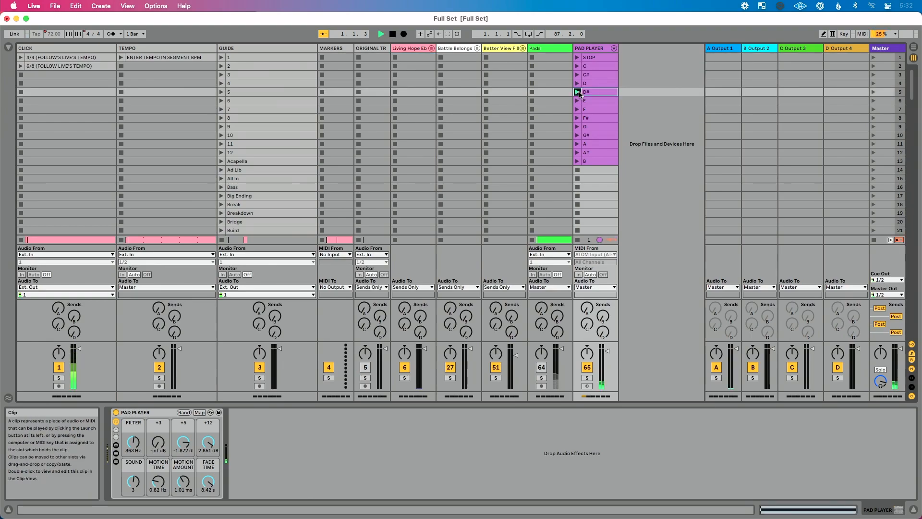
{"action": "key", "text": "Tab"}
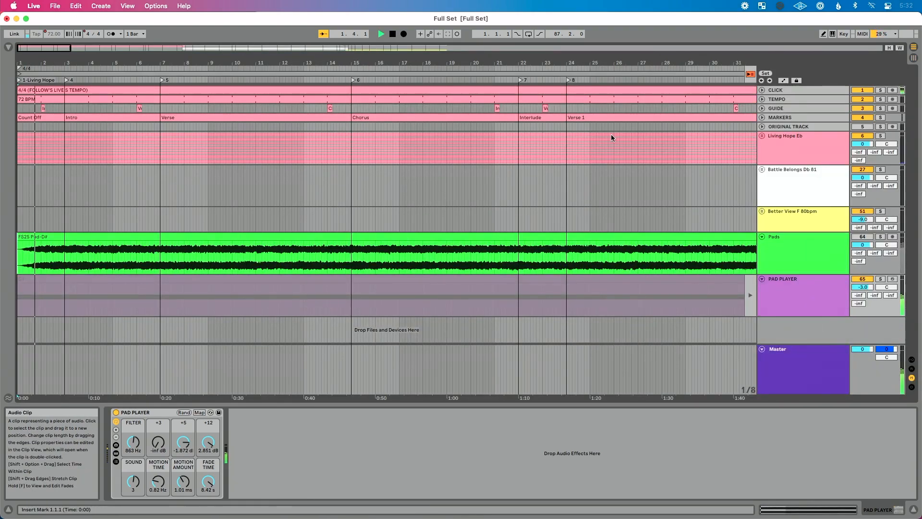
- Solo the CLICK and PAD PLAYER tracks and switch the PAD PLAYER back to playing its arrangement clips
{"action": "left_click", "coordinate": [881, 91]}
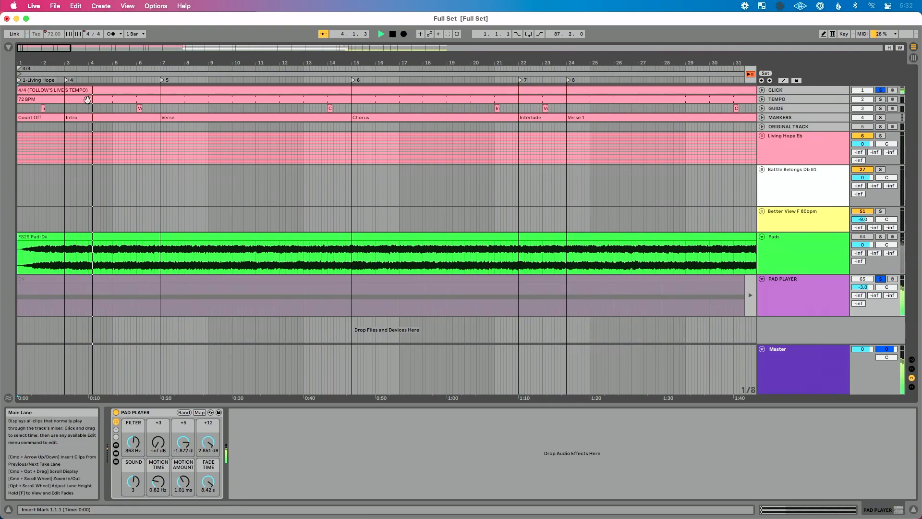
{"action": "left_click", "coordinate": [751, 74]}
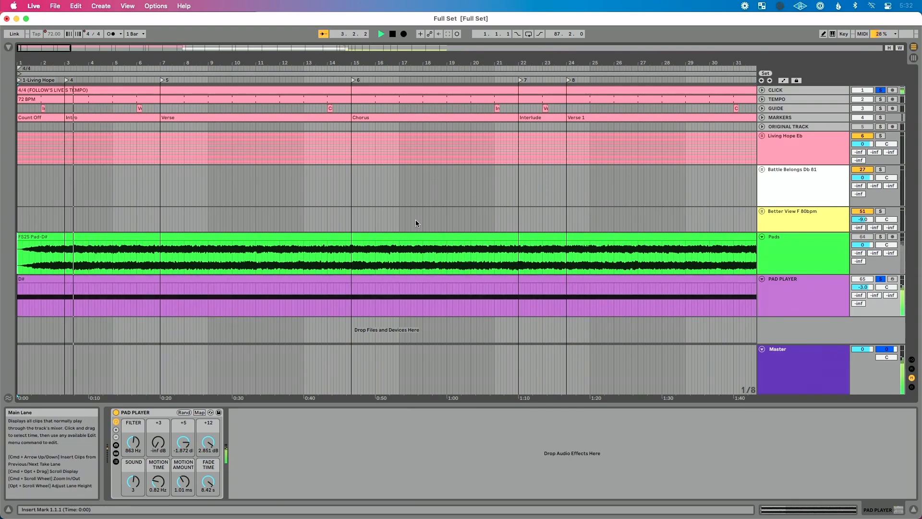